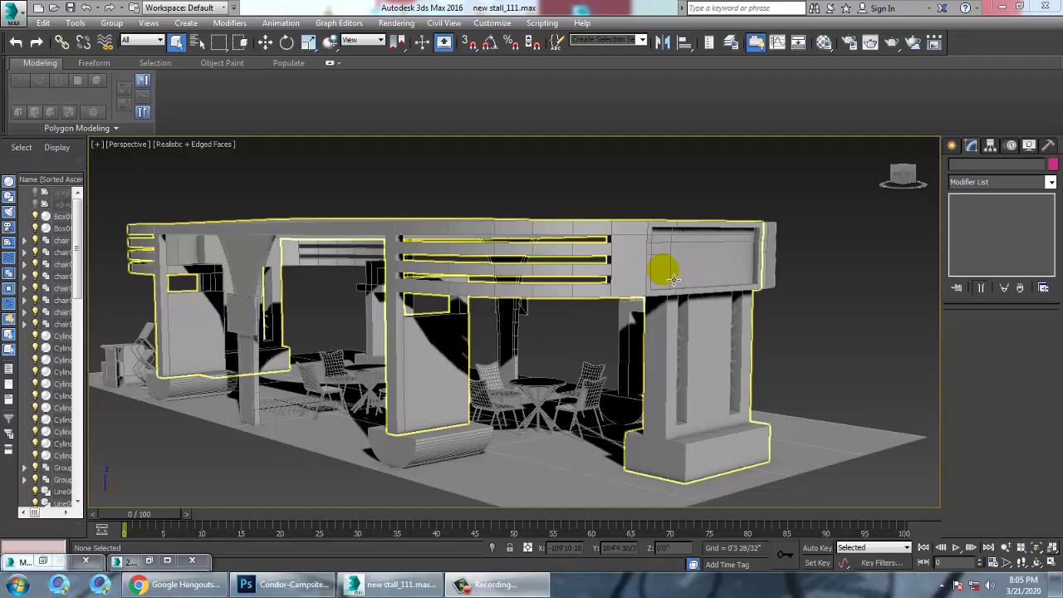
Restore the minimized 2.jpg reference image and place it beside the exhibition stall model for comparison.
alt+middle_drag(738, 357, 559, 432)
scroll(560, 432, up, 3)
scroll(560, 432, down, 8)
alt+middle_drag(715, 363, 527, 349)
scroll(594, 386, up, 6)
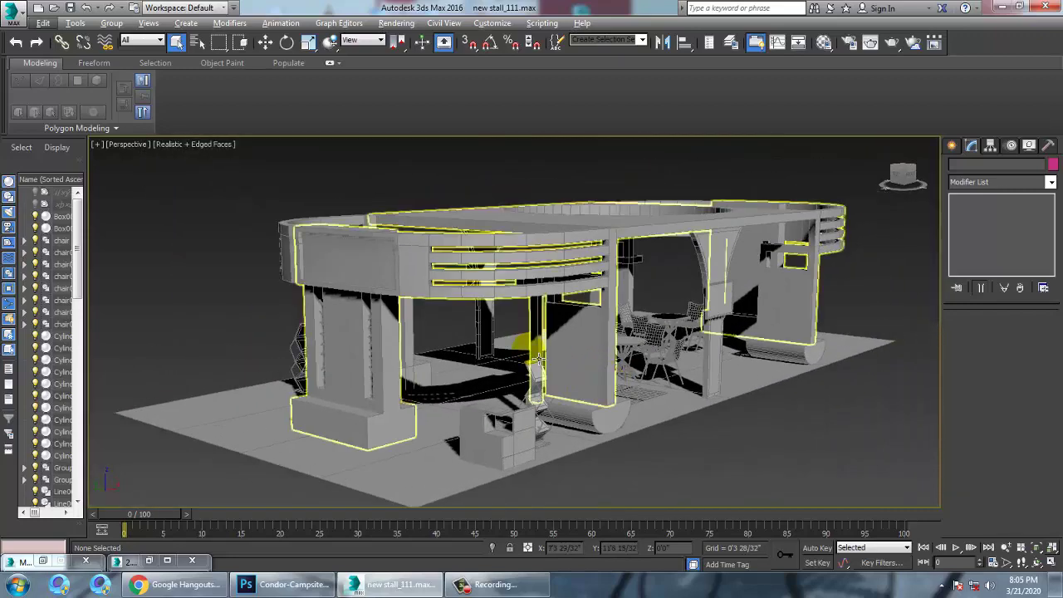
click(149, 561)
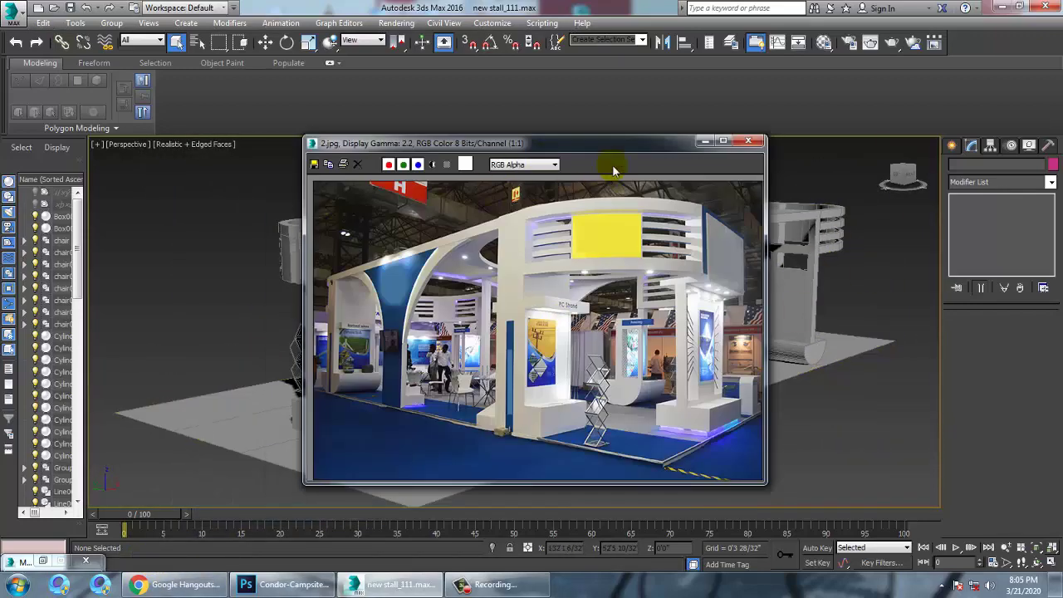
drag(628, 147, 404, 134)
alt+middle_drag(758, 380, 803, 336)
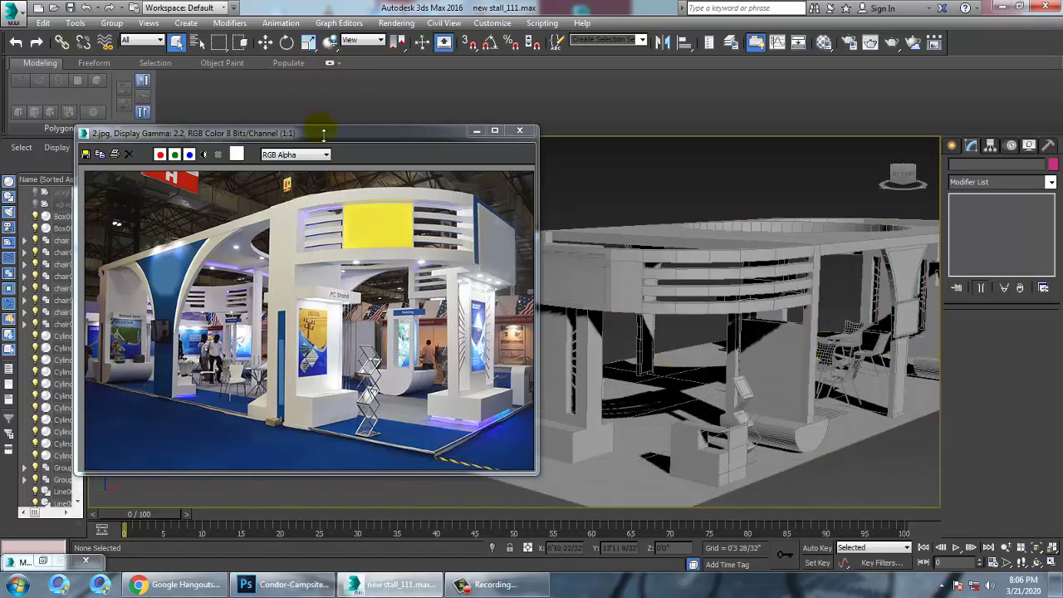
drag(307, 134, 237, 121)
alt+middle_drag(872, 299, 831, 287)
Set the renderer to V-Ray Adv 3.30.05 and the output size to HDTV (video) in the render setup.
click(396, 23)
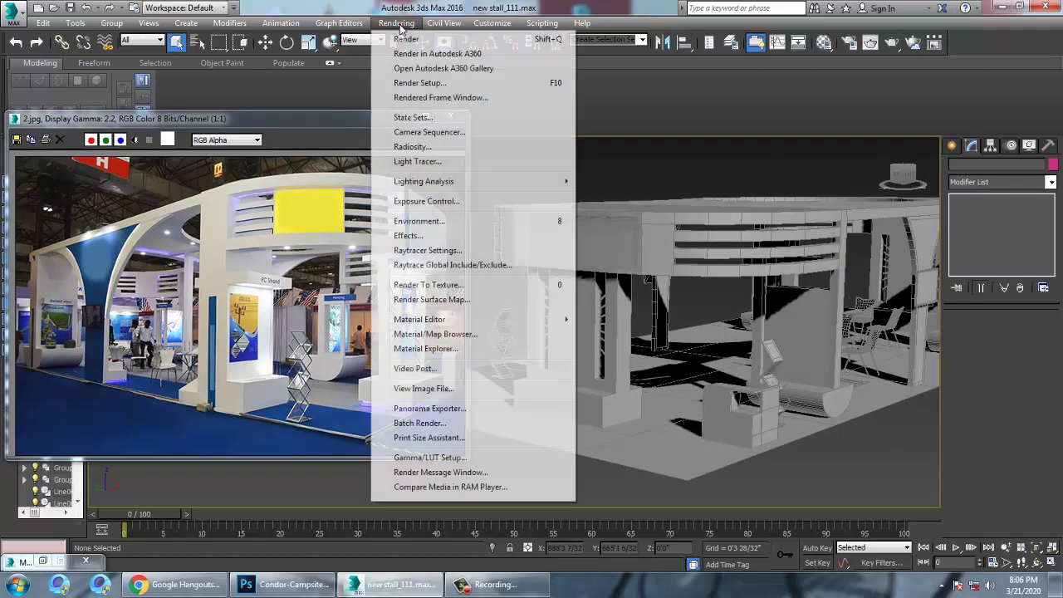
click(420, 83)
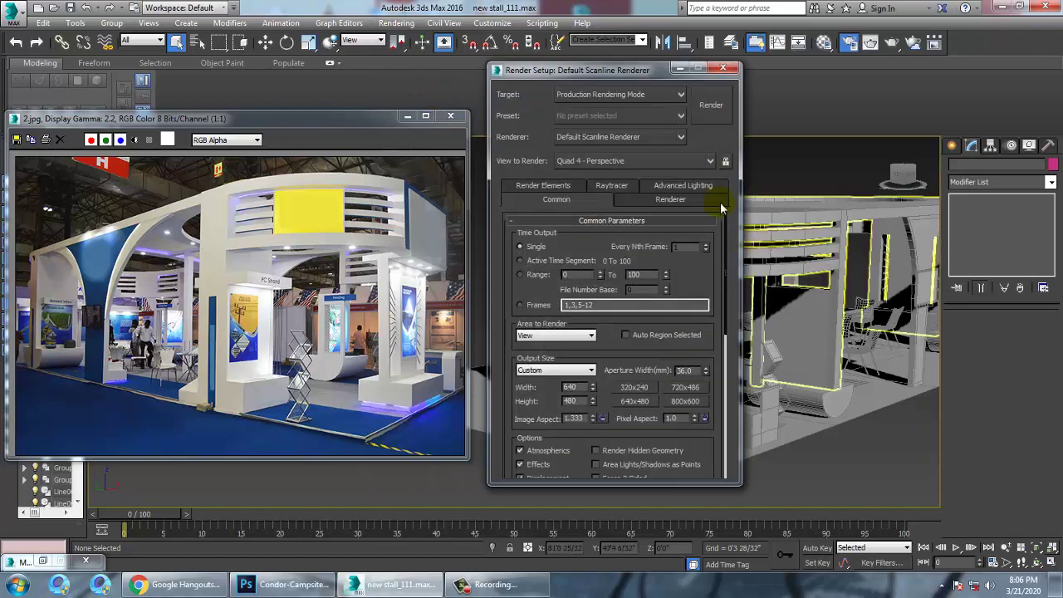
click(620, 138)
click(625, 231)
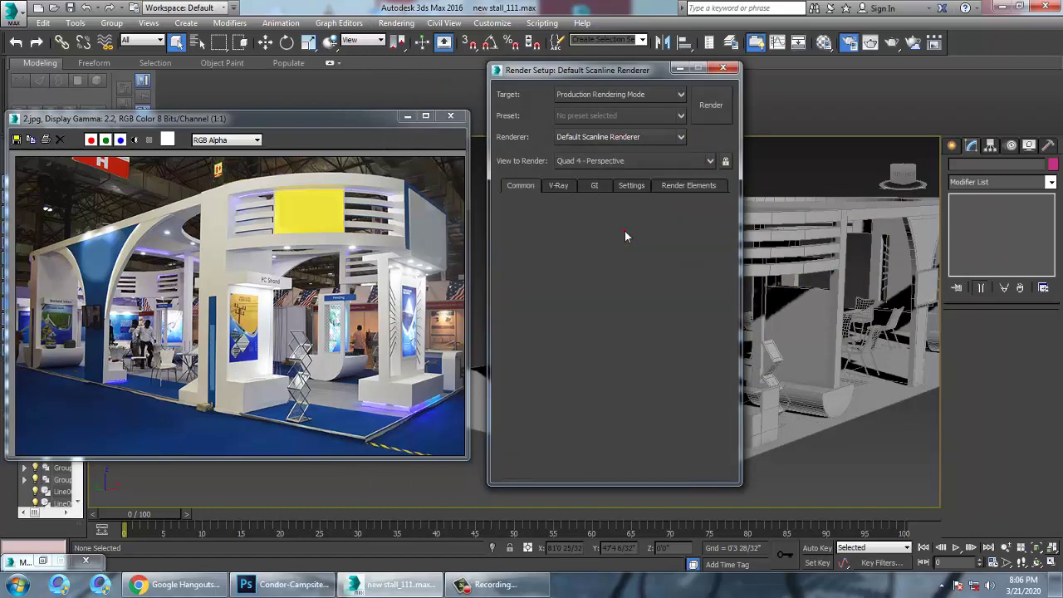
click(551, 358)
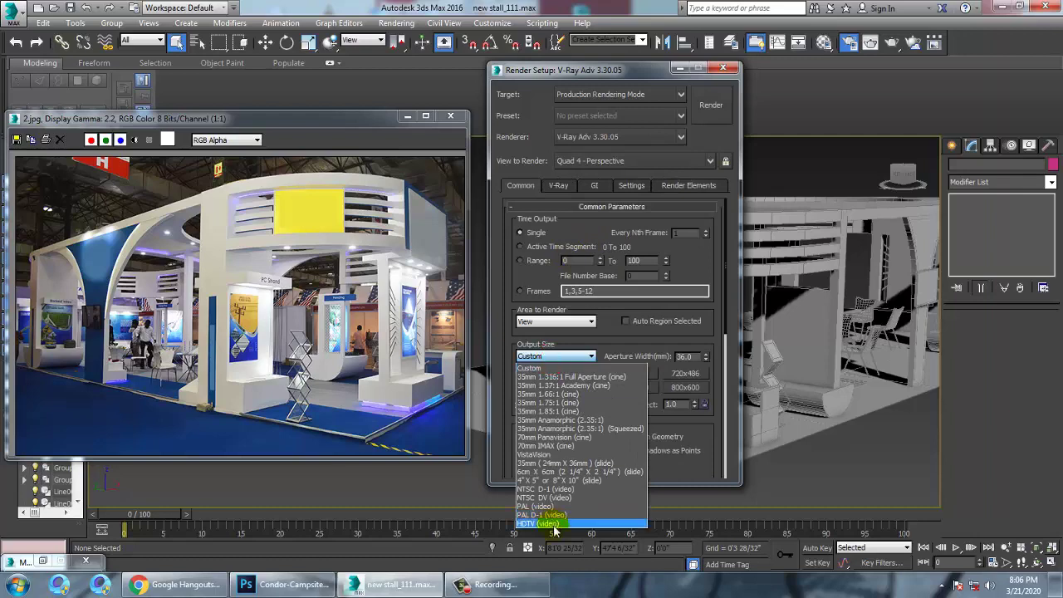
click(561, 524)
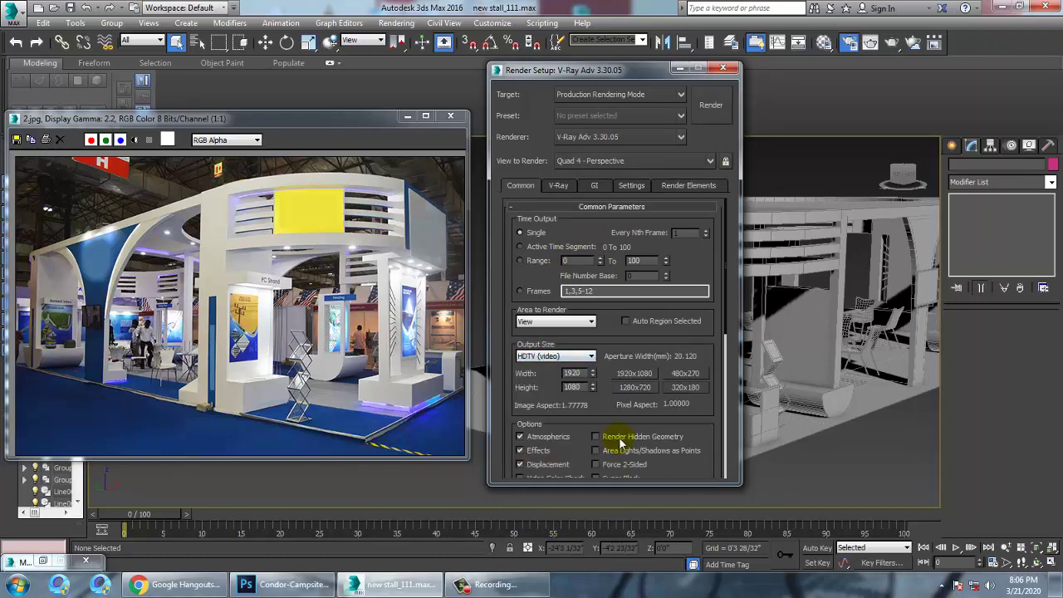
click(734, 69)
Open the Material Editor and switch it from compact to Slate mode.
alt+middle_drag(806, 349, 737, 325)
key(m)
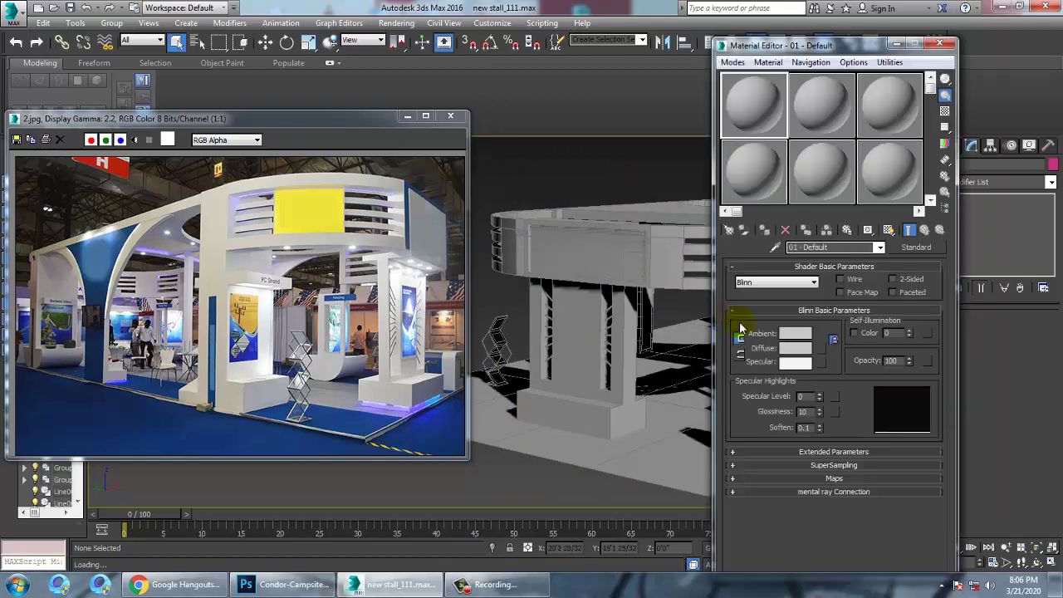
click(733, 63)
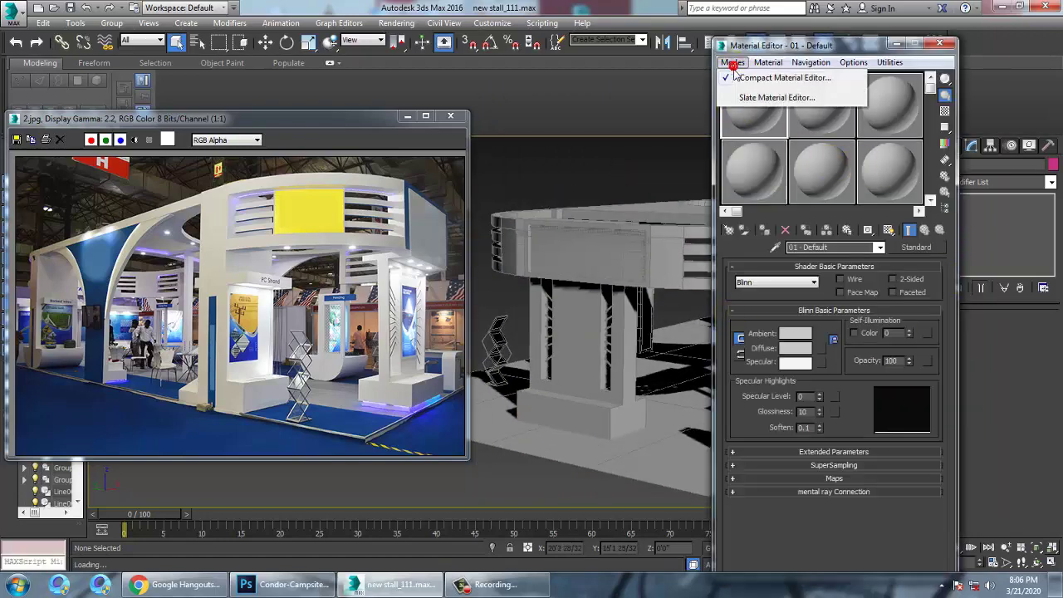
click(764, 98)
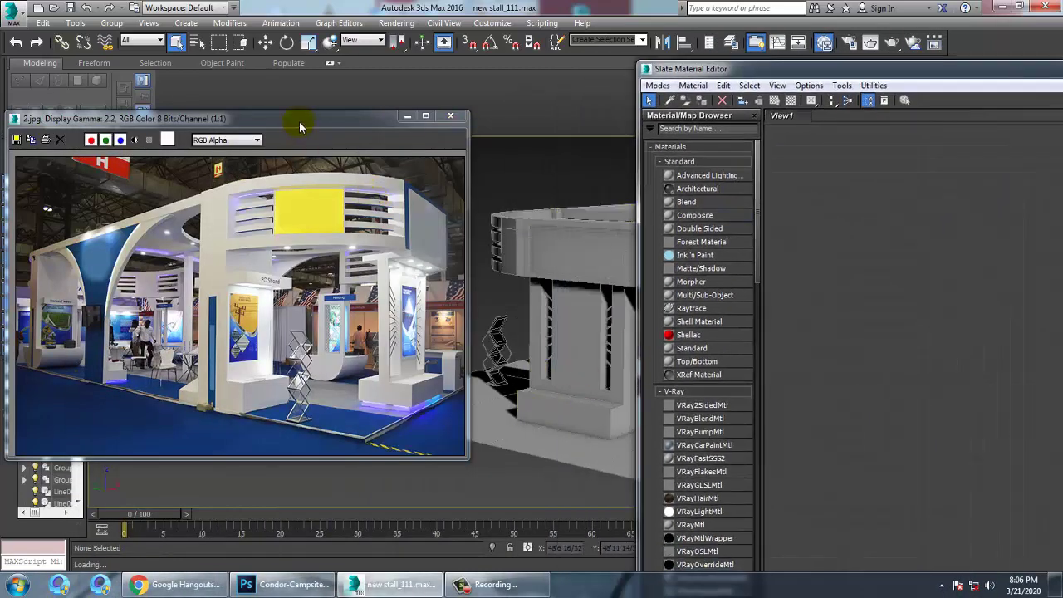
Add a VRayMtl node to View1 of the Slate Material Editor and move the windows to uncover the model.
drag(301, 126, 222, 113)
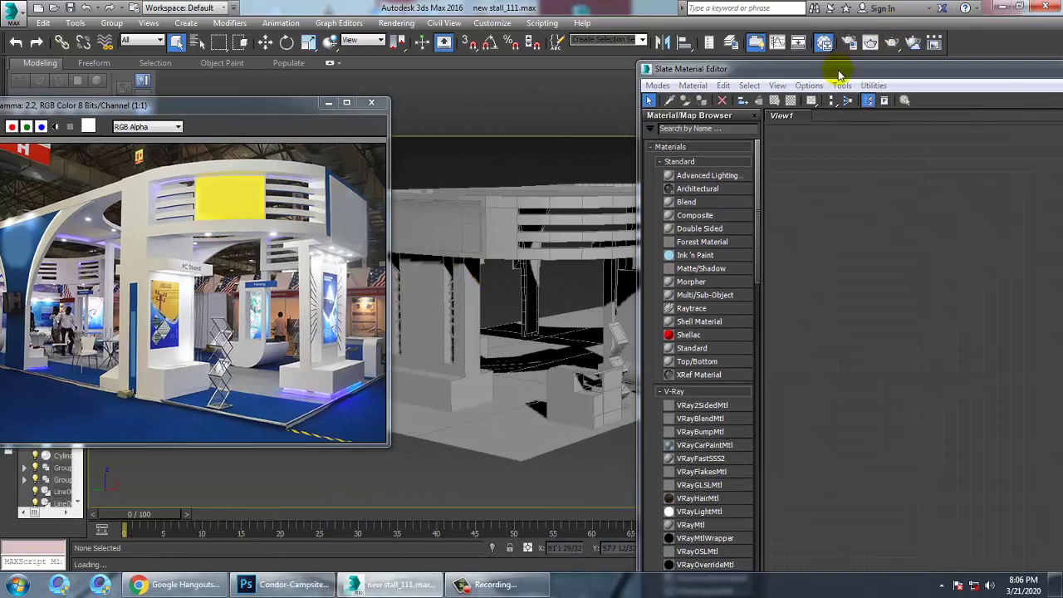
drag(839, 74, 849, 25)
drag(771, 192, 778, 257)
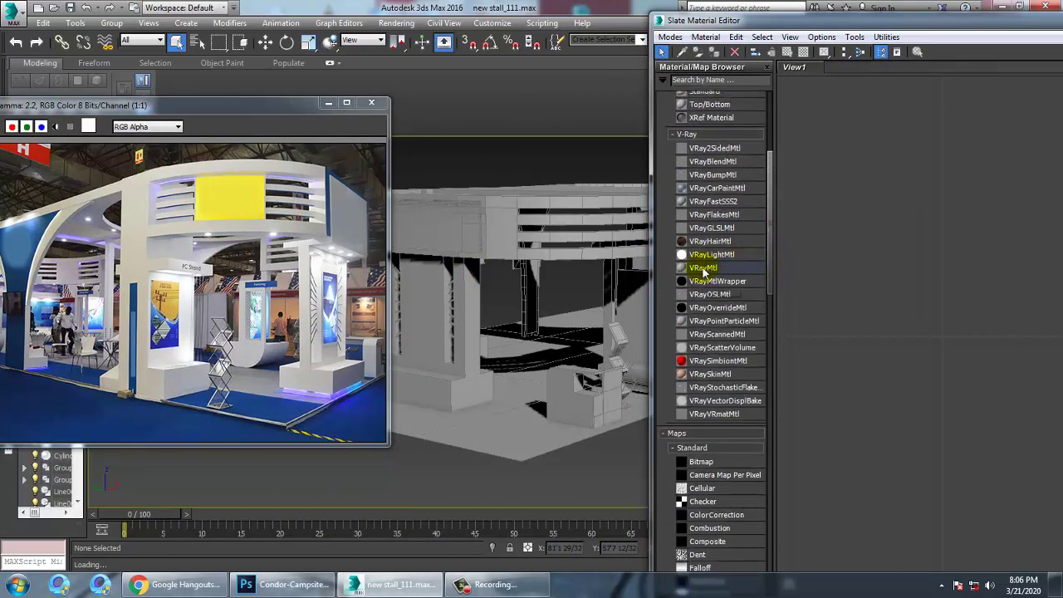
drag(914, 222, 915, 225)
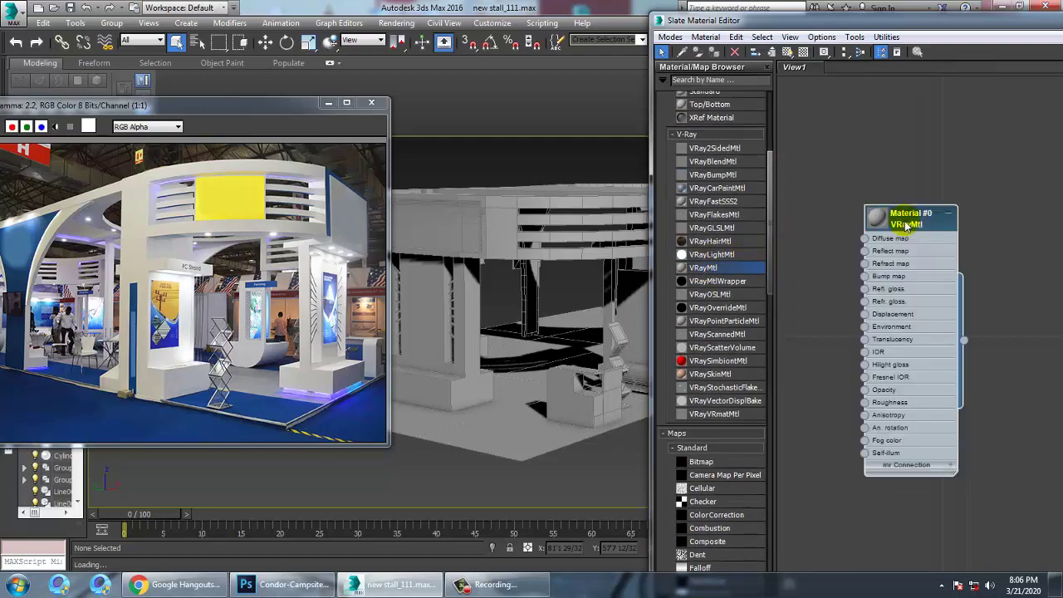
drag(802, 30, 301, 364)
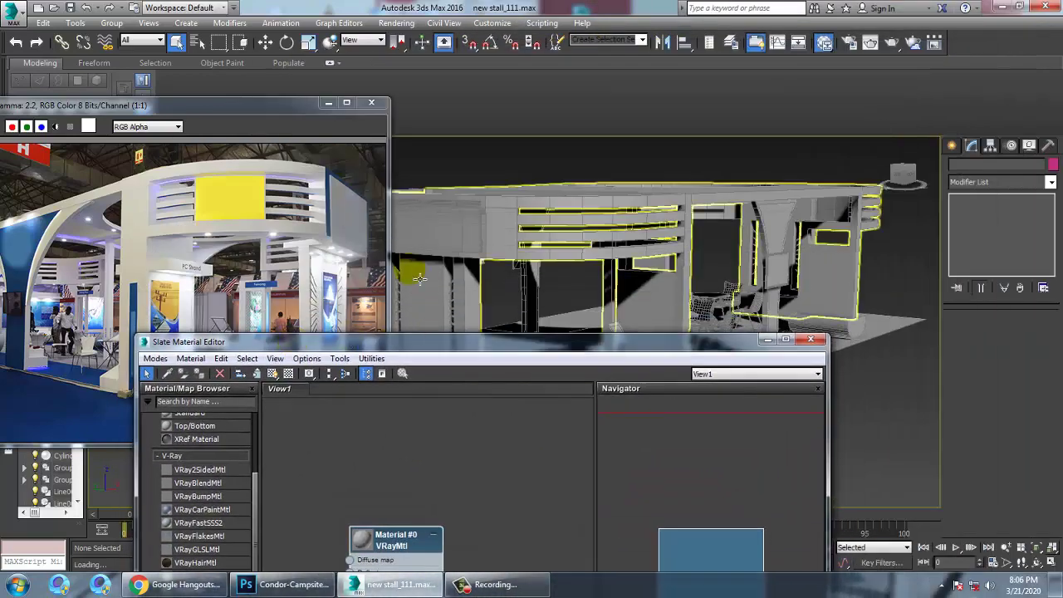
Select all polygons of the stall's main ceiling-and-pillar structure, Object002, at Polygon sub-object level.
click(491, 234)
alt+middle_drag(667, 245, 1056, 262)
click(986, 243)
scroll(700, 232, down, 6)
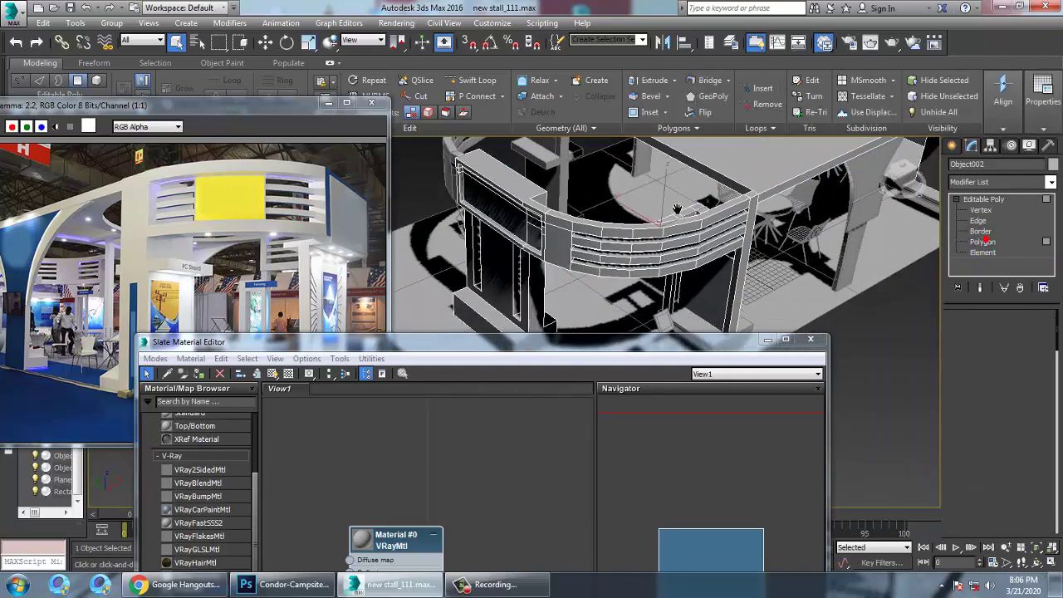
mouse_move(700, 233)
alt+middle_down()
mouse_move(693, 244)
mouse_move(682, 237)
alt+middle_up()
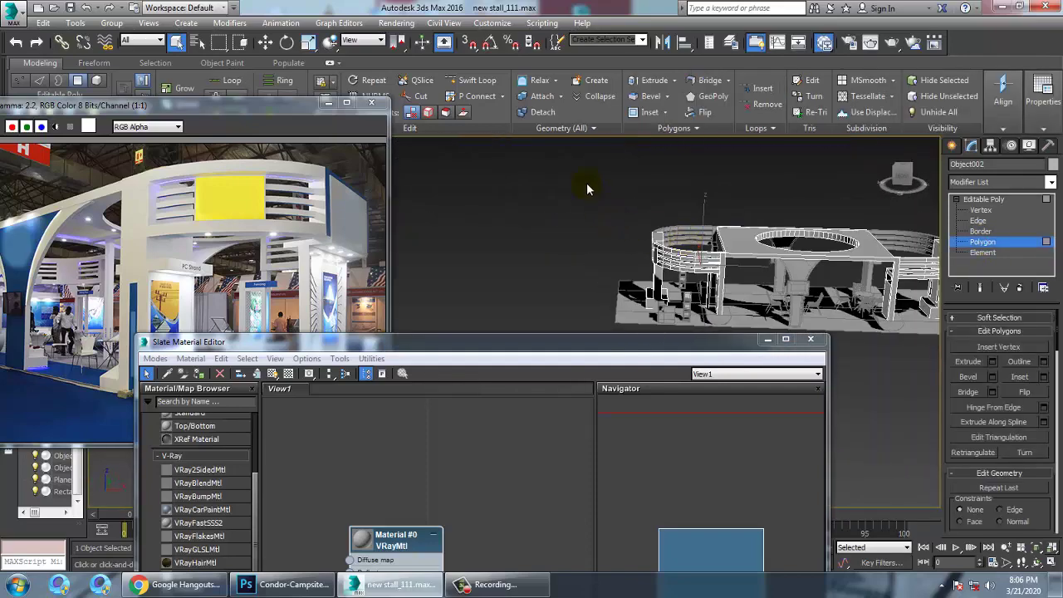
drag(934, 376, 937, 379)
alt+middle_drag(872, 308, 706, 239)
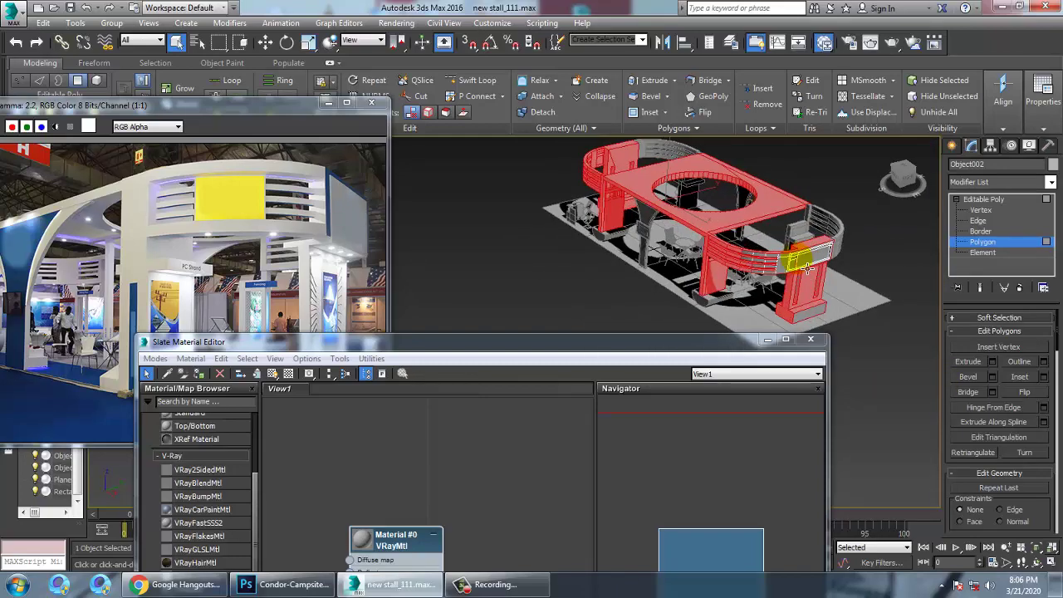
scroll(688, 237, down, 3)
alt+middle_drag(613, 247, 788, 266)
scroll(789, 265, up, 3)
middle_drag(699, 261, 792, 253)
scroll(769, 285, up, 4)
Show the VRayMtl node's parameters with more room and set its diffuse color to near-white, RGB 240.
drag(249, 343, 313, 243)
click(449, 458)
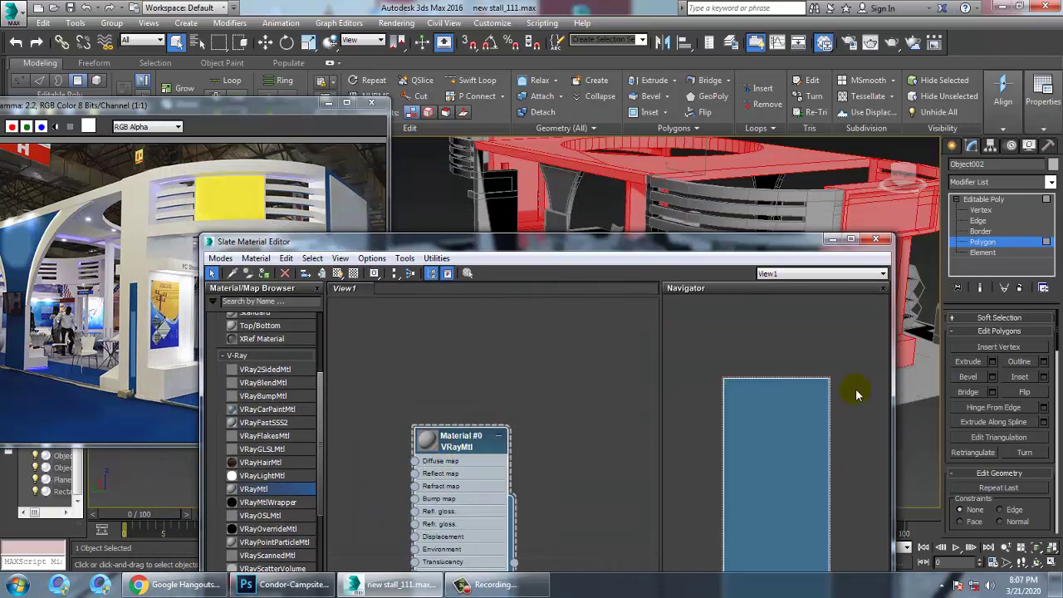
drag(677, 250, 581, 74)
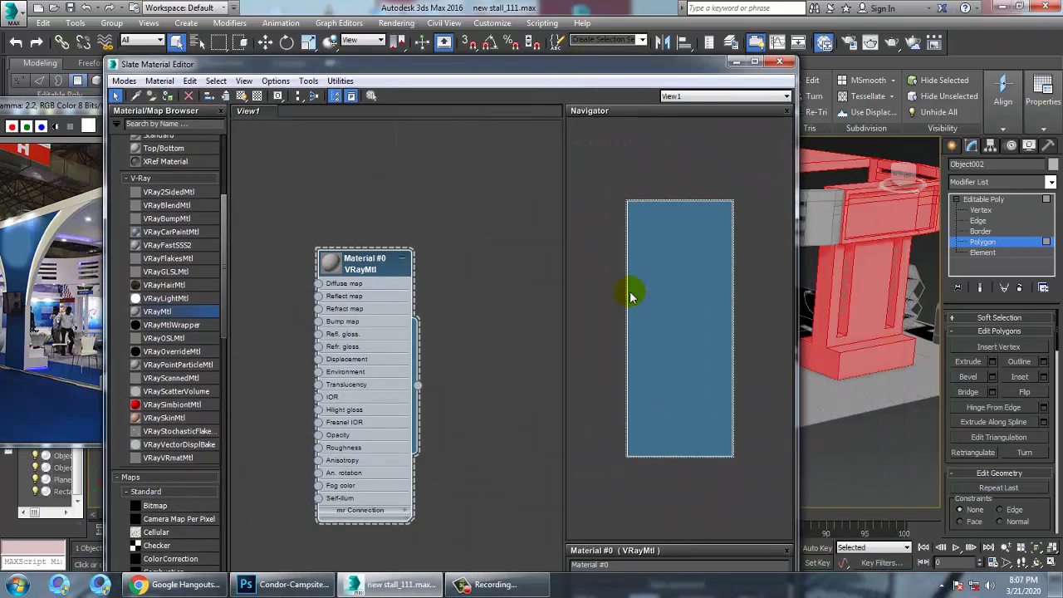
drag(691, 547, 729, 111)
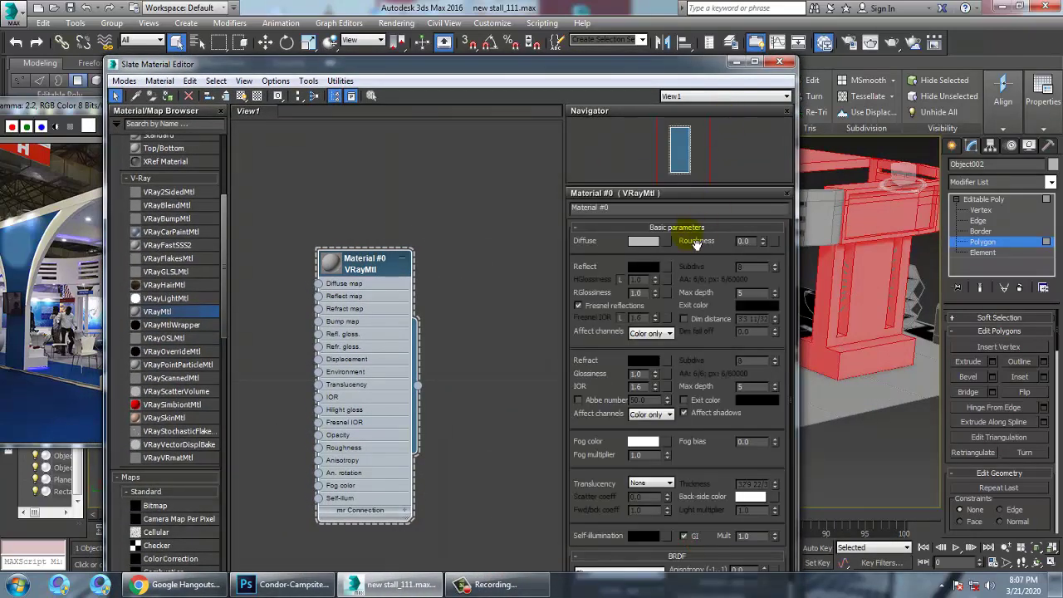
click(645, 242)
drag(389, 141, 390, 182)
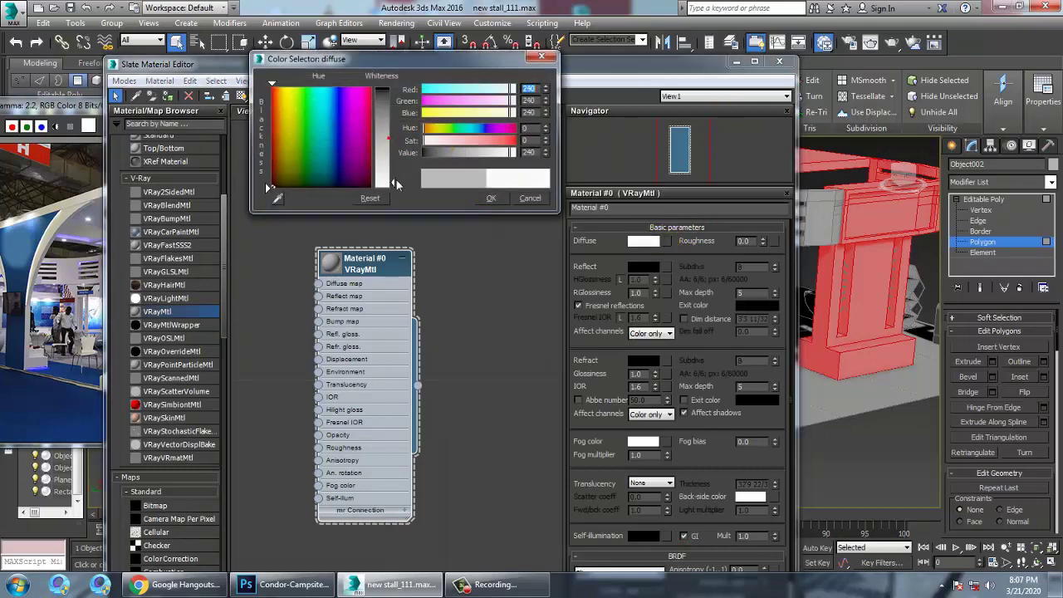
click(491, 200)
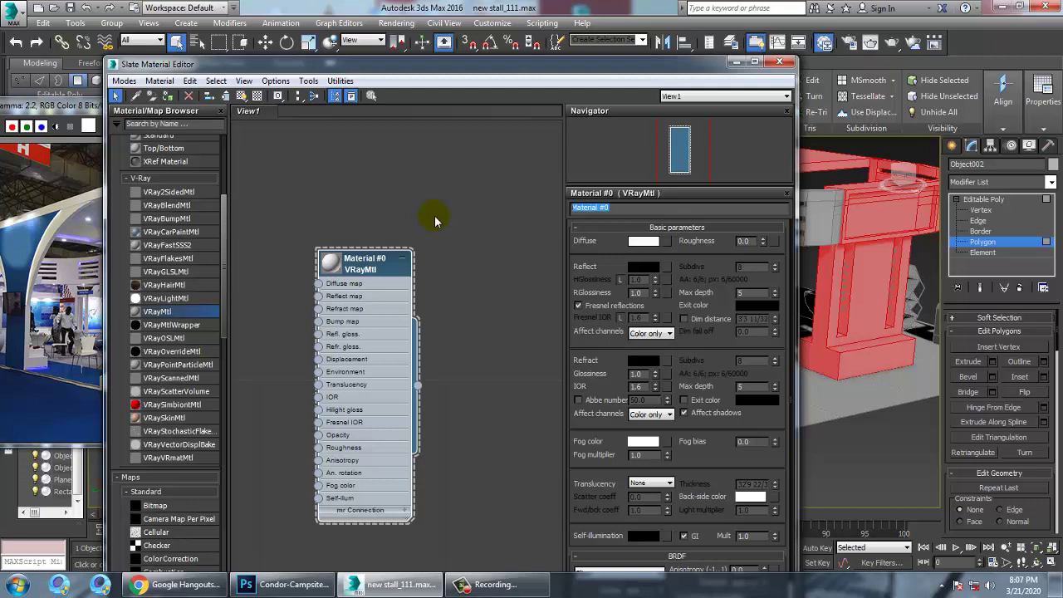
Rename the material white_ceiling and display it shaded on the selected polygons in the viewport.
text(ma)
key(BackSpace)
key(BackSpace)
text(white_ceiling)
key(Return)
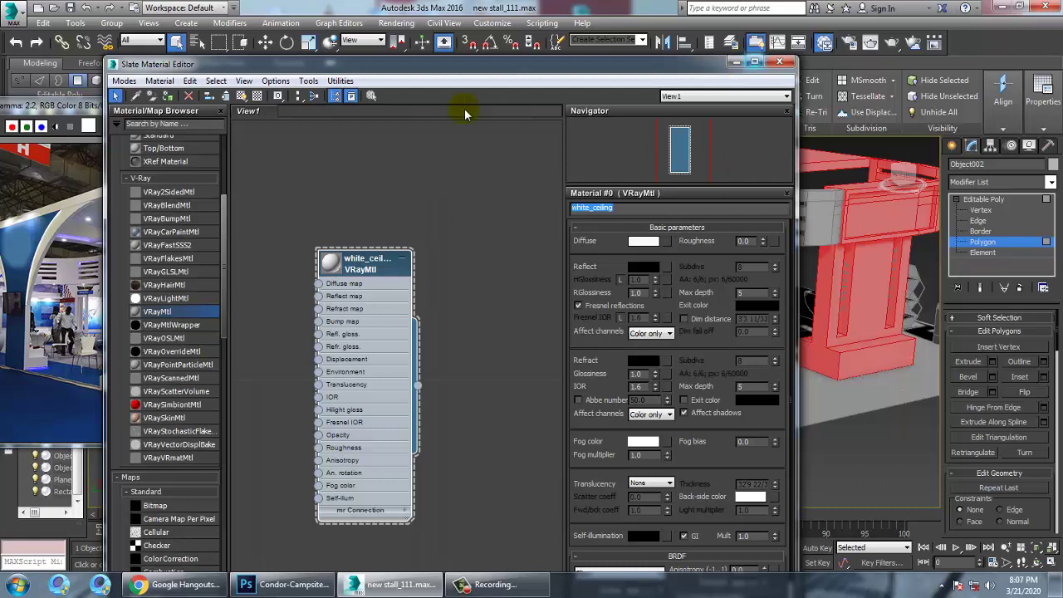
click(242, 97)
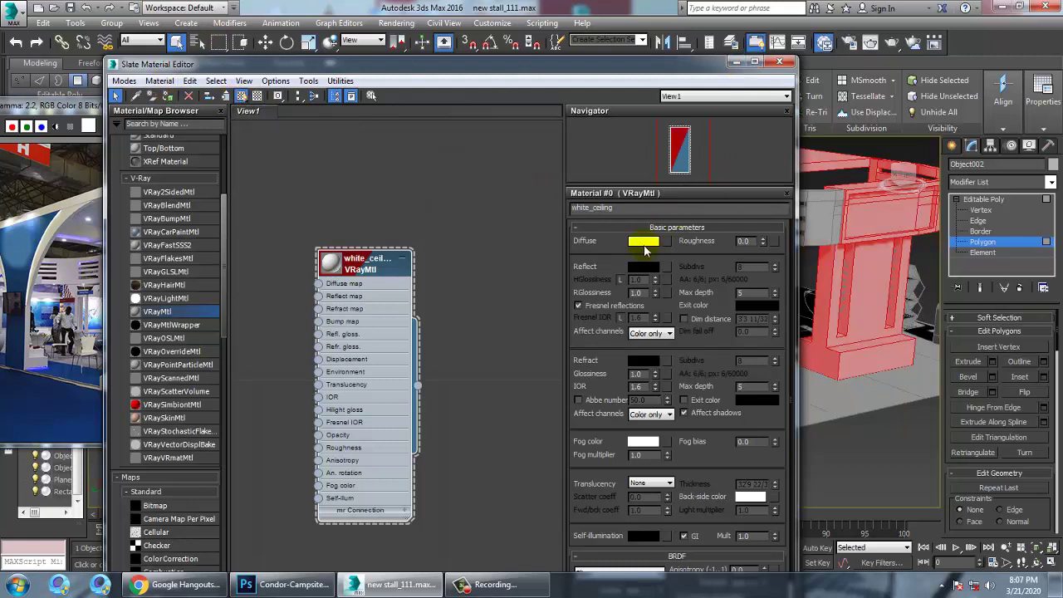
Tint the diffuse color of white_ceiling to a light warm beige and minimize the material editor.
click(652, 243)
click(278, 131)
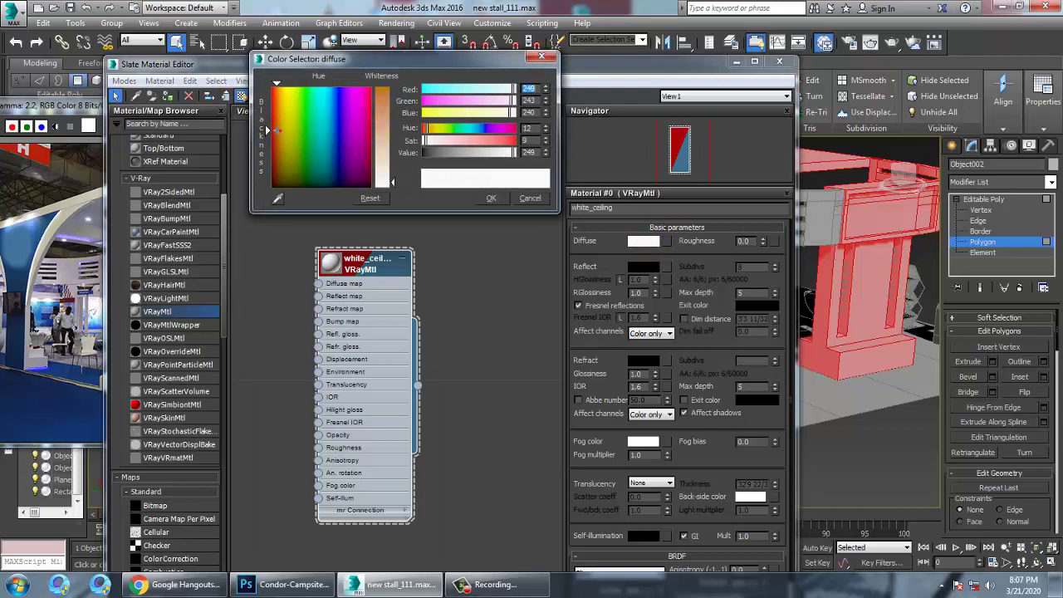
drag(279, 131, 281, 114)
drag(394, 177, 390, 165)
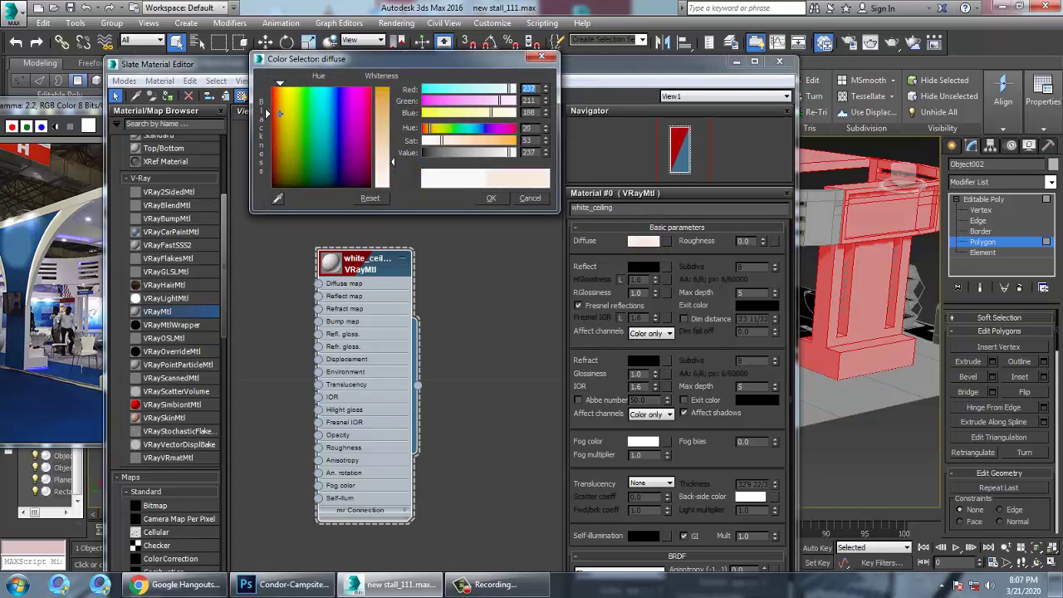
click(491, 199)
click(733, 61)
Clear the polygon selection and reposition the 2.jpg reference image so it is fully in view beside the stall.
click(839, 446)
alt+middle_drag(869, 349, 639, 333)
drag(149, 109, 292, 78)
alt+middle_drag(719, 247, 789, 291)
alt+middle_drag(995, 312, 839, 328)
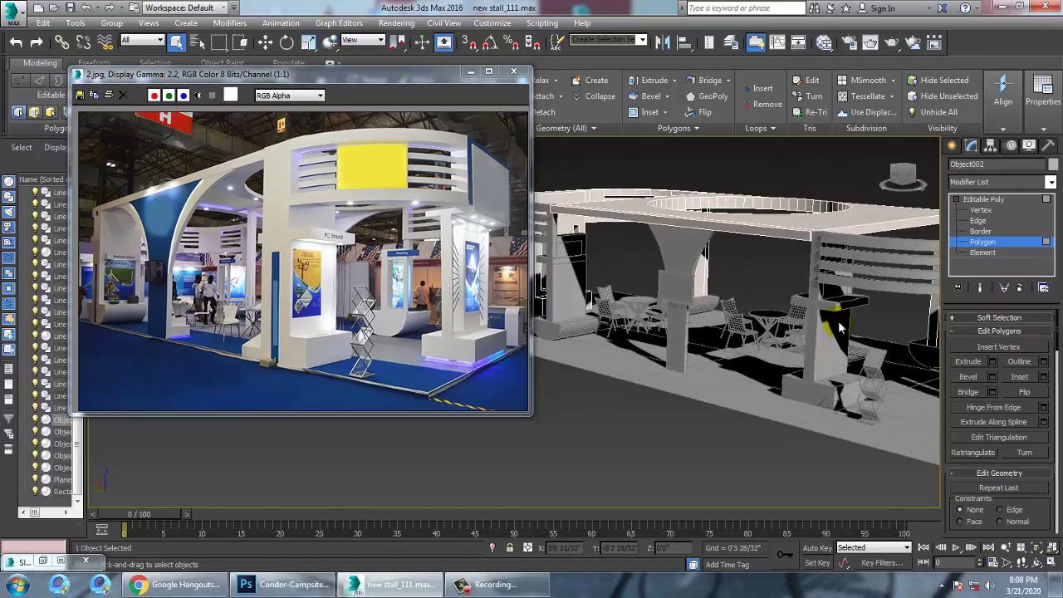
Leave polygon editing and assign the white_ceiling material to the curved slatted fascia and the pillar below it.
click(986, 200)
click(891, 243)
middle_drag(924, 272, 635, 382)
ctrl+click(702, 336)
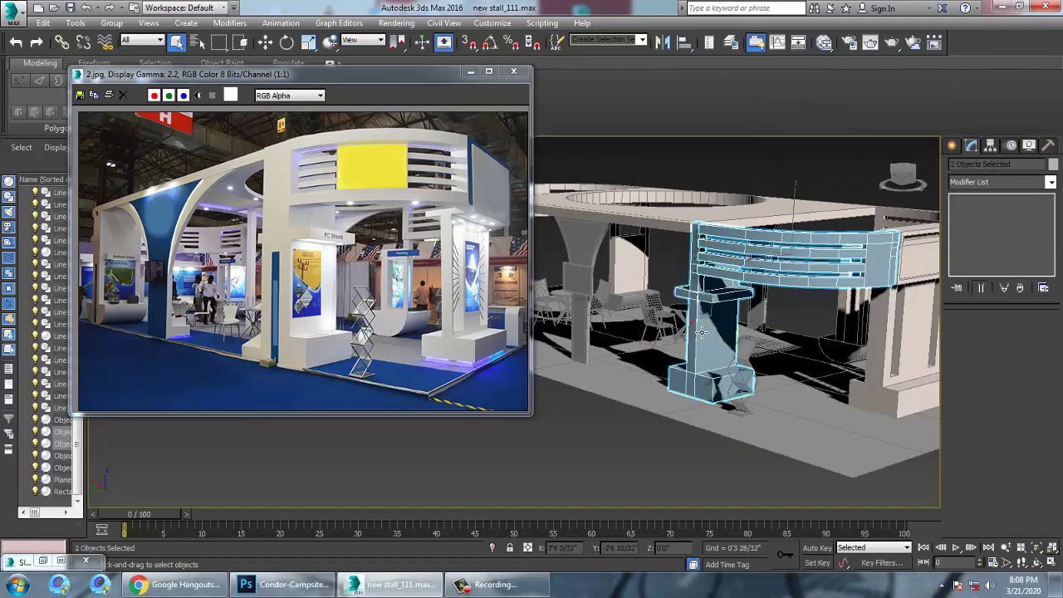
alt+middle_drag(694, 335, 830, 315)
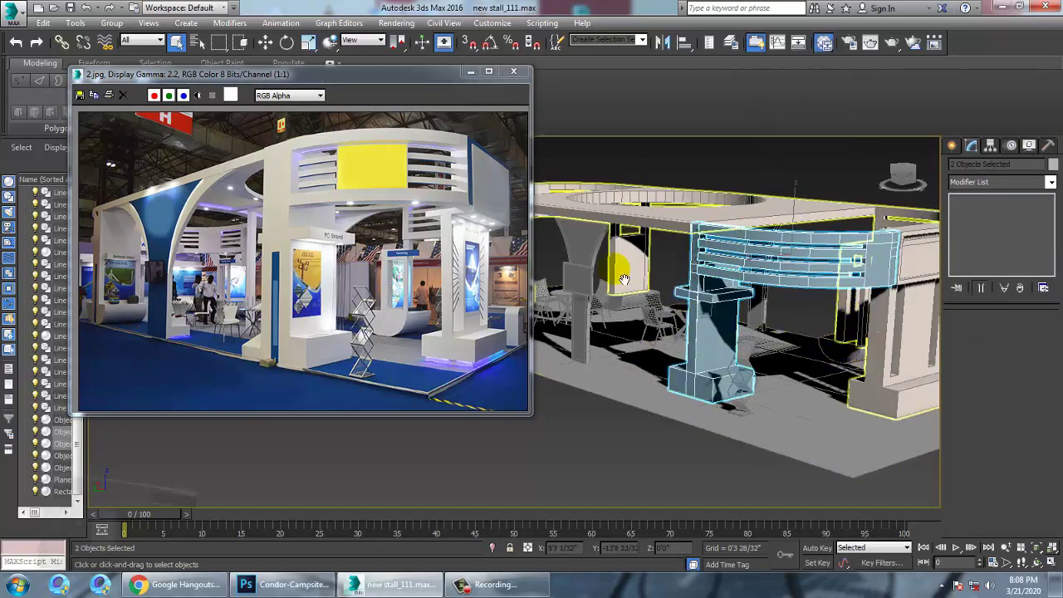
click(823, 42)
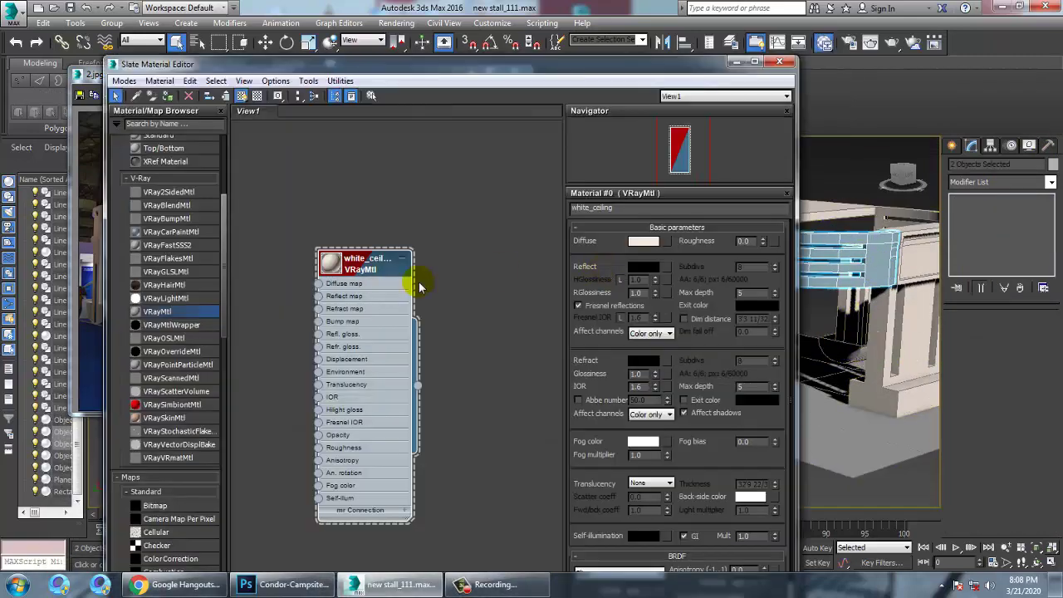
click(167, 96)
click(734, 61)
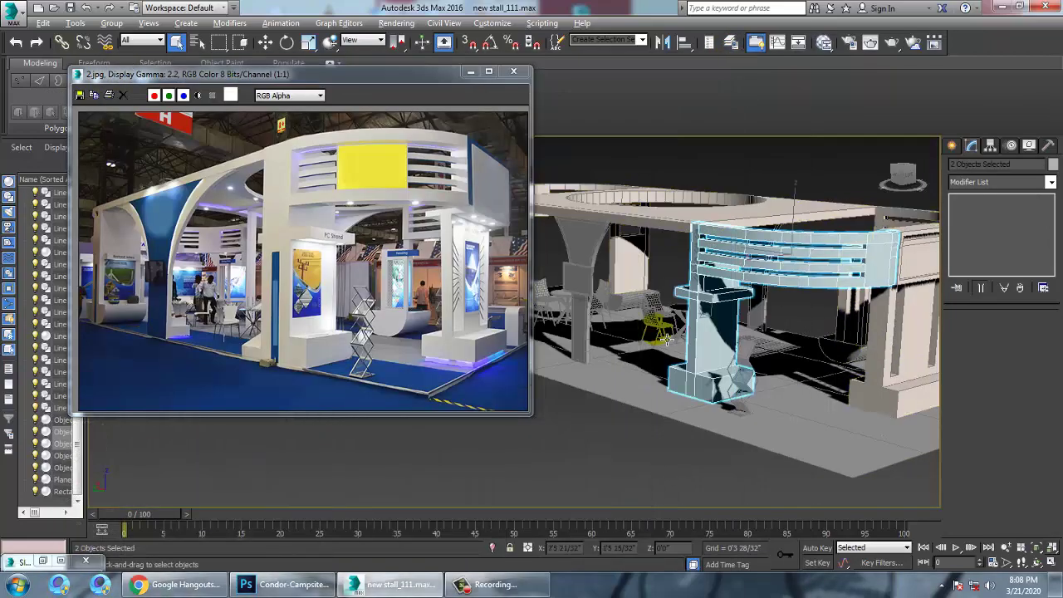
Assign the white_ceiling material to the other curved slatted fascia, the shelved pillar below it and the half-round bases around the stall.
alt+middle_drag(654, 322, 785, 334)
alt+middle_drag(624, 286, 789, 217)
click(754, 213)
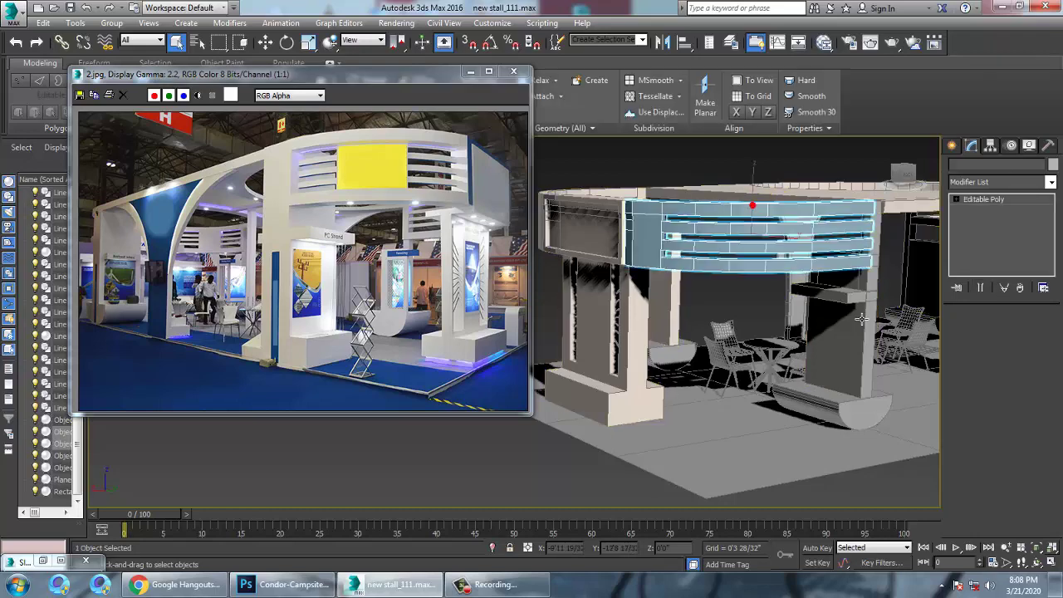
ctrl+click(851, 303)
ctrl+click(838, 420)
alt+middle_drag(838, 420, 829, 412)
ctrl+click(610, 363)
scroll(618, 363, down, 3)
alt+middle_drag(618, 363, 698, 361)
scroll(696, 363, up, 6)
ctrl+click(721, 345)
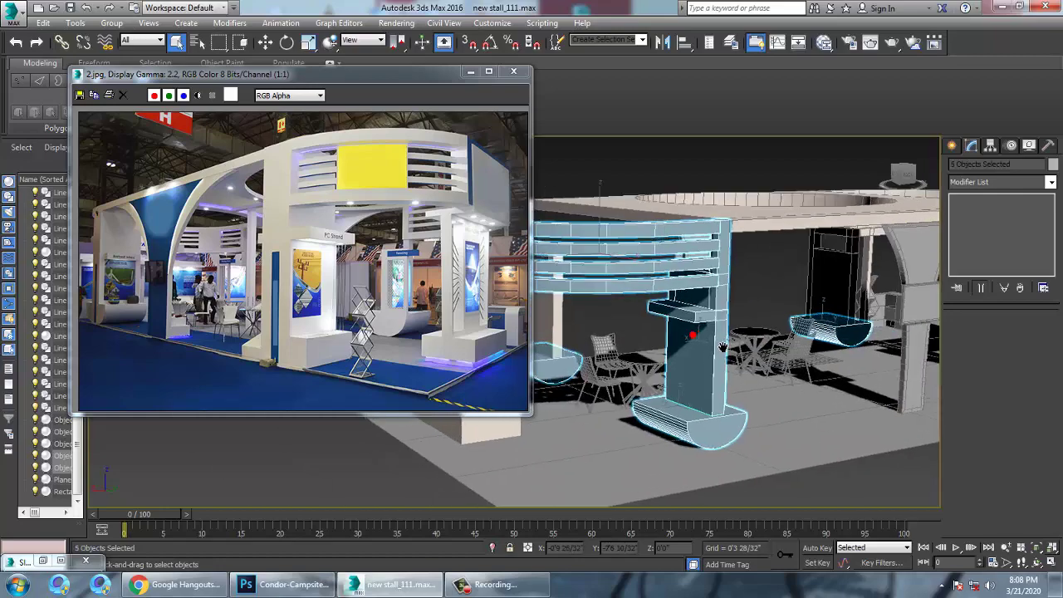
scroll(723, 347, down, 5)
alt+middle_drag(723, 350, 841, 348)
click(823, 42)
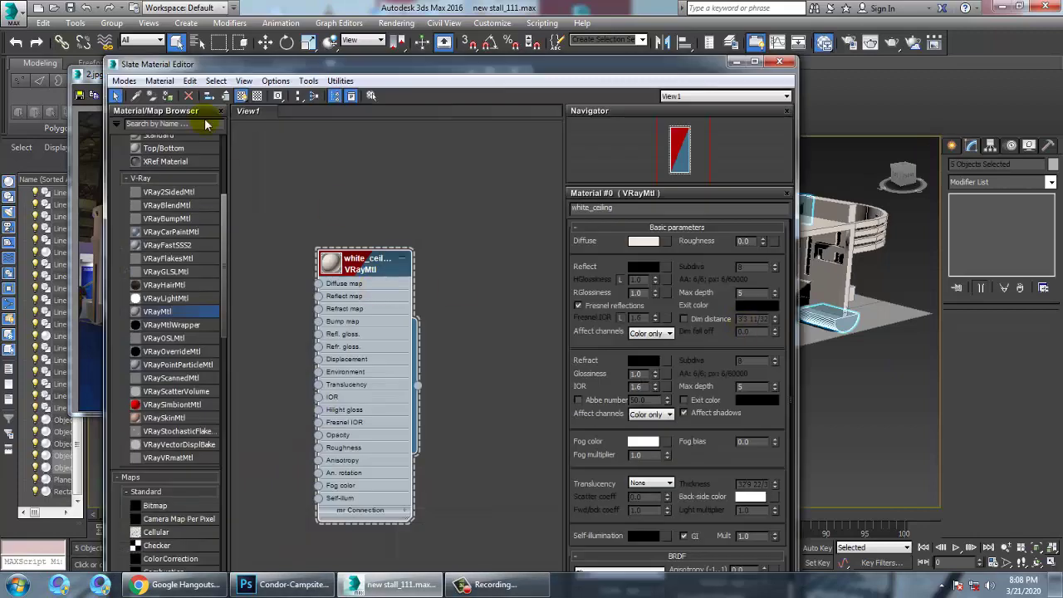
click(169, 96)
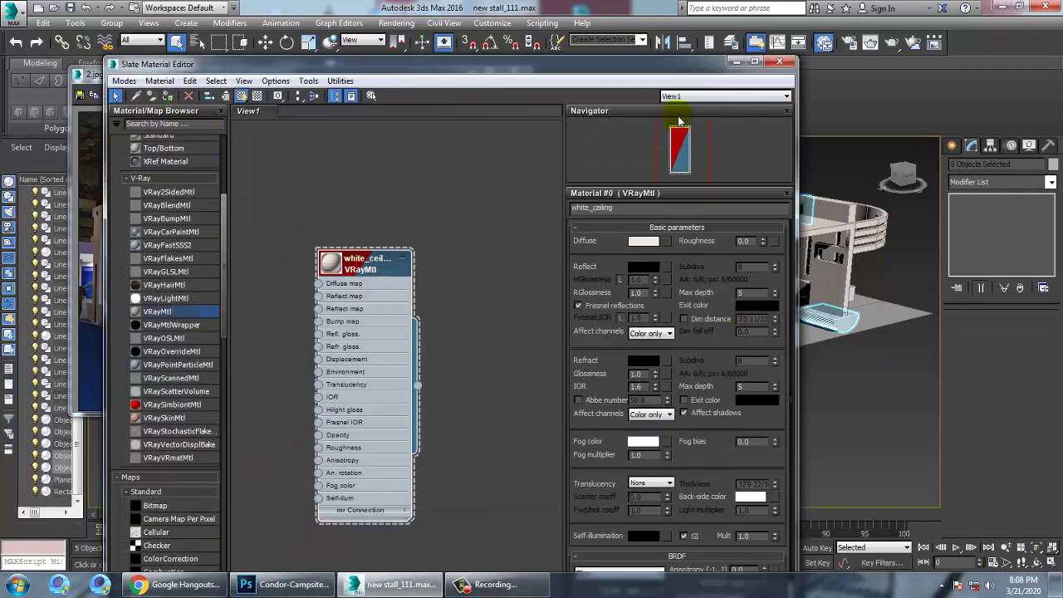
click(736, 63)
Select the front polygons of the flared column, above and below its display box.
alt+middle_drag(797, 349, 733, 309)
scroll(741, 312, up, 5)
click(754, 275)
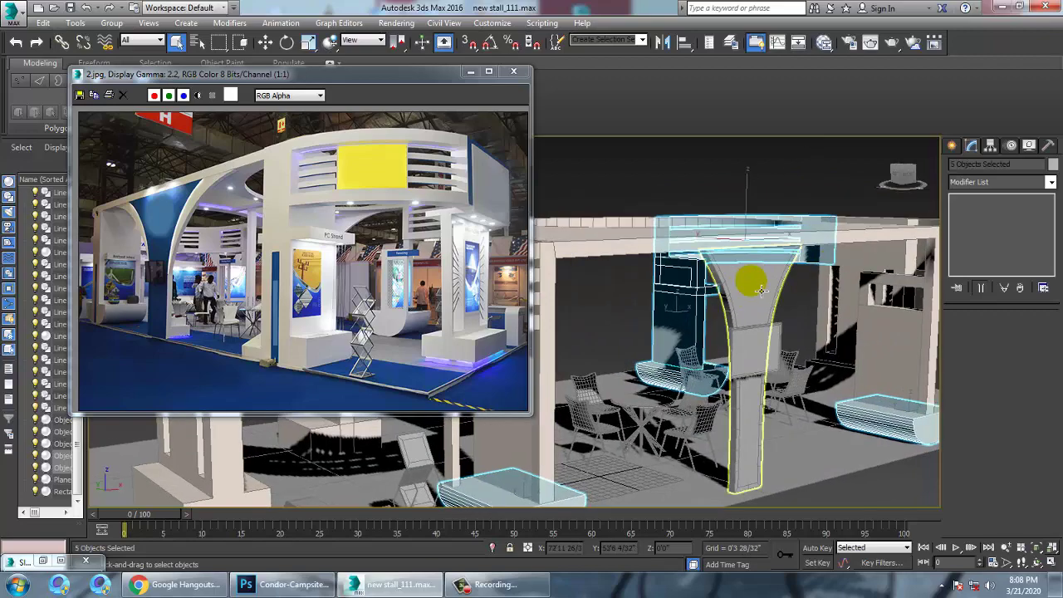
click(957, 202)
click(983, 242)
alt+middle_drag(839, 250, 818, 295)
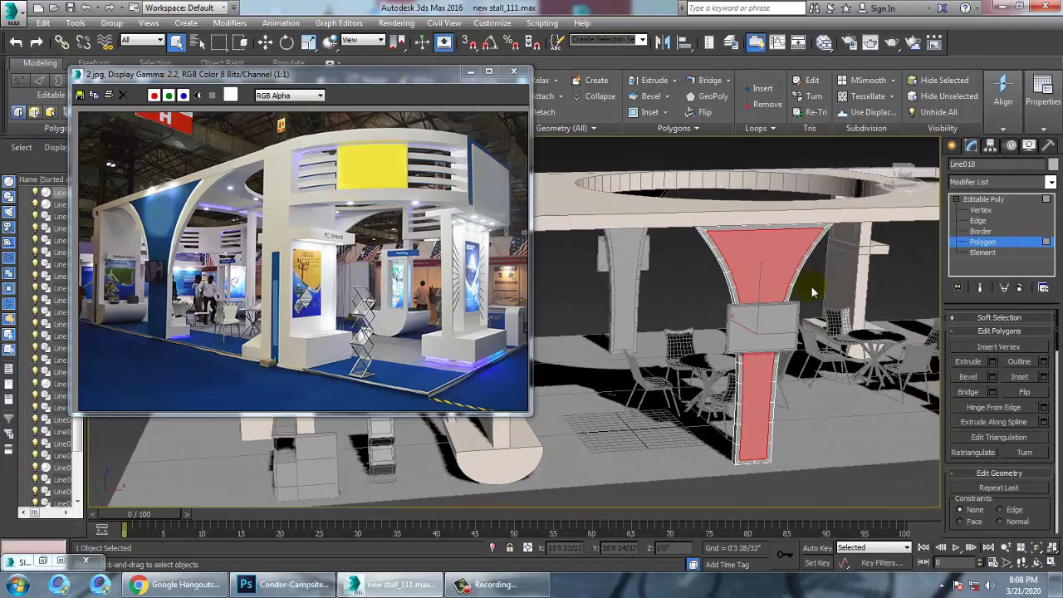
Add a new VRayMtl and sample its diffuse color from the dark blue flared column in the 2.jpg photo.
click(823, 42)
drag(371, 267, 490, 174)
drag(311, 226, 311, 213)
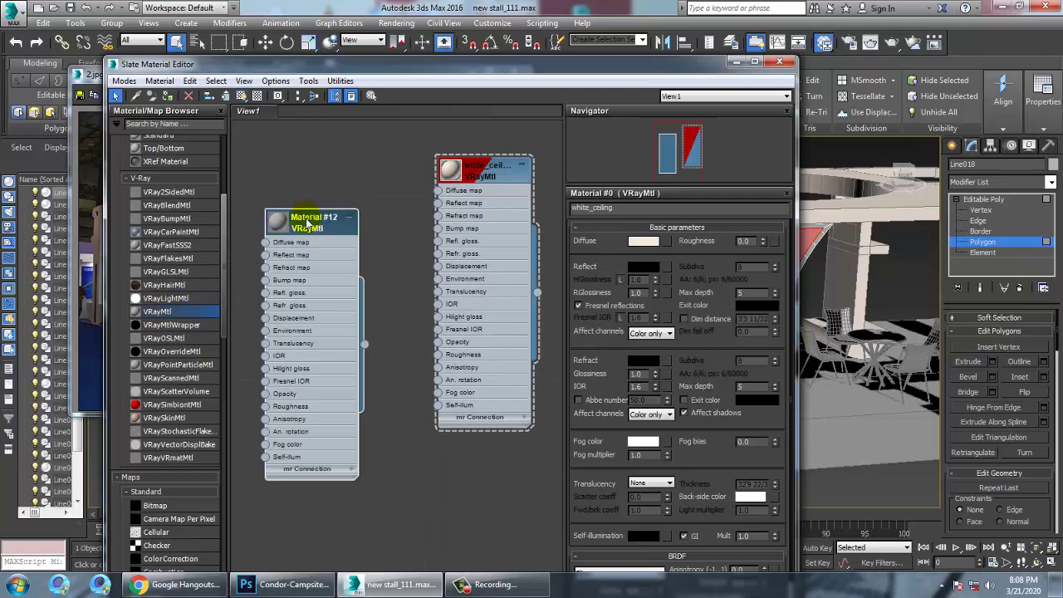
double_click(304, 232)
drag(386, 65, 727, 98)
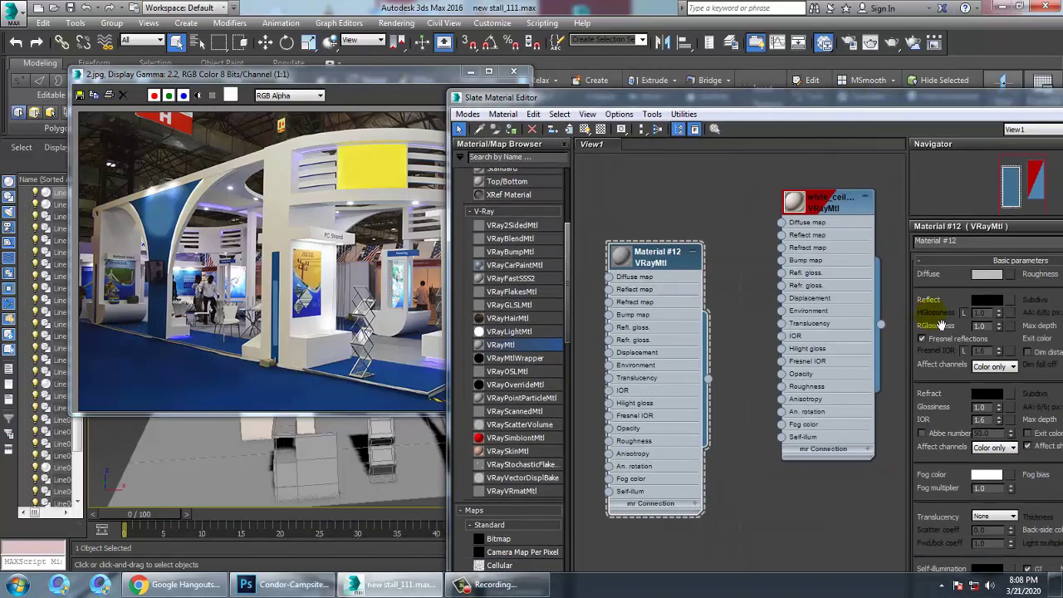
click(986, 275)
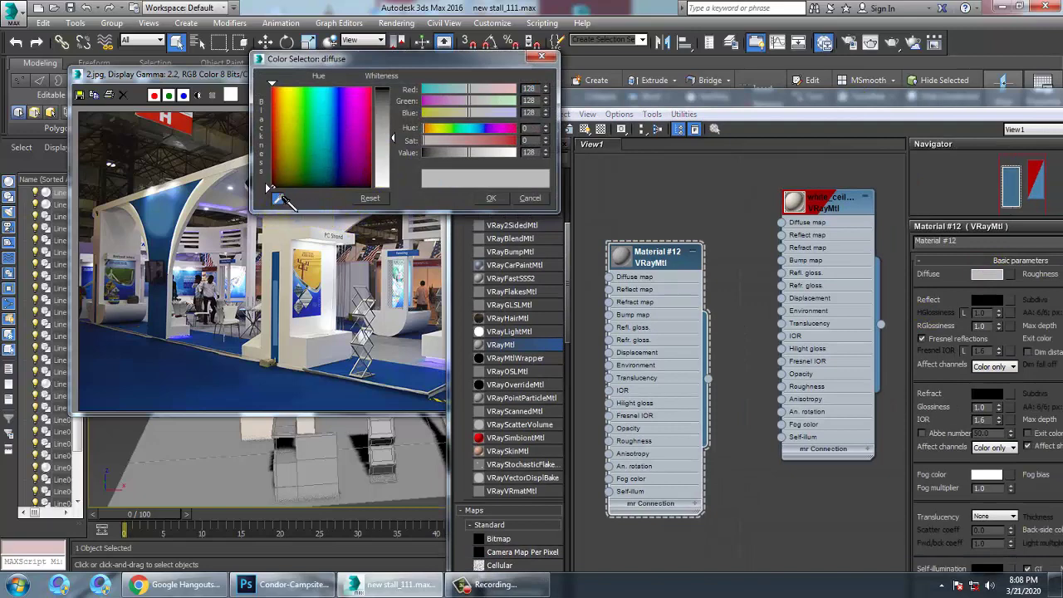
click(164, 253)
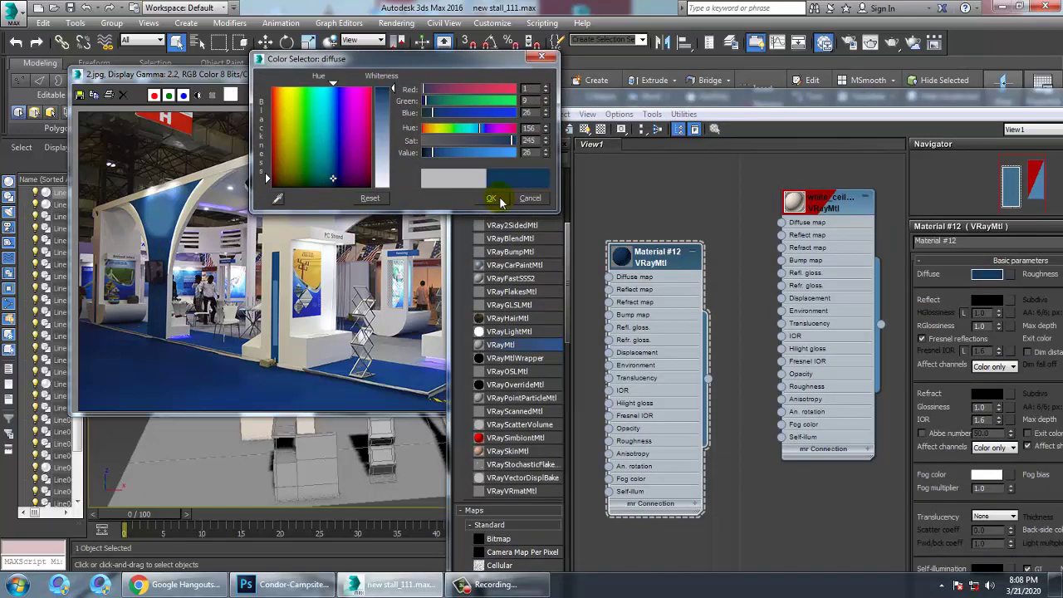
click(498, 200)
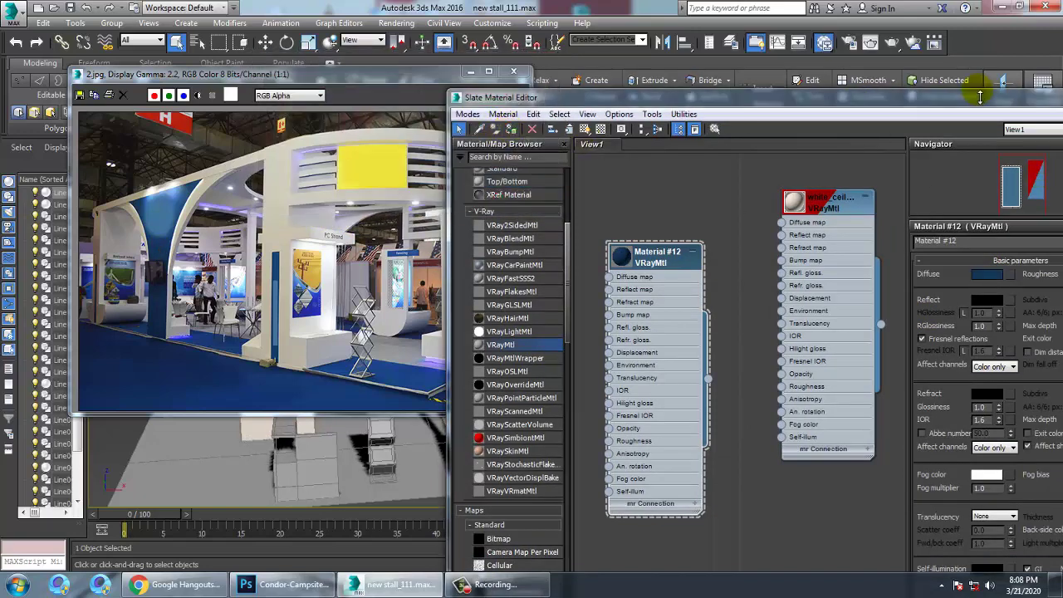
Display the blue material shaded on the flared column's front polygons and minimize the material editor.
drag(981, 97, 710, 105)
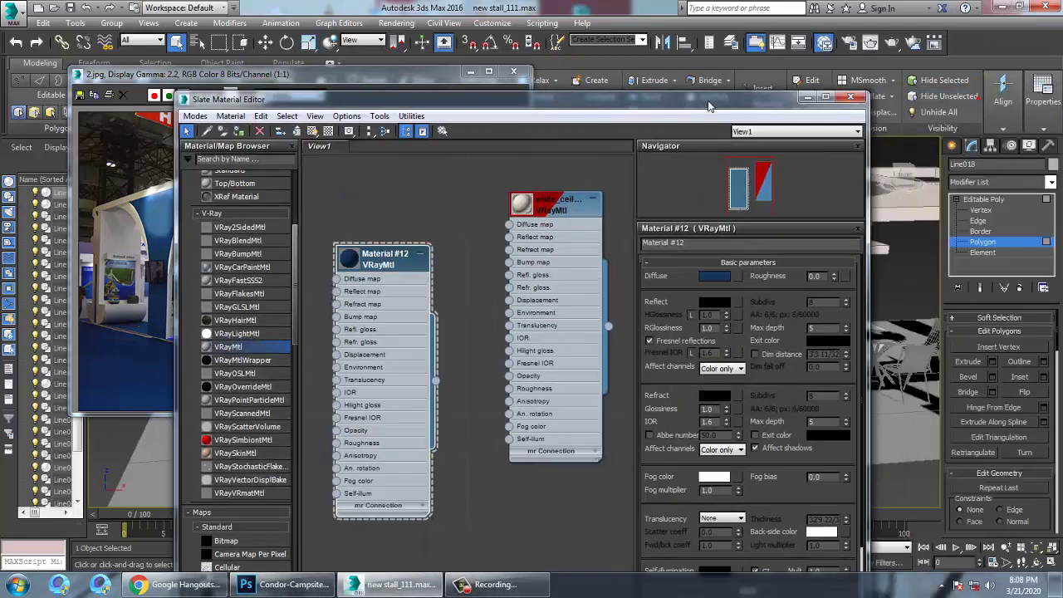
click(313, 133)
click(806, 97)
Assign the white_ceiling material to the narrow side polygons around the flared column.
alt+middle_drag(769, 275, 814, 285)
key(F2)
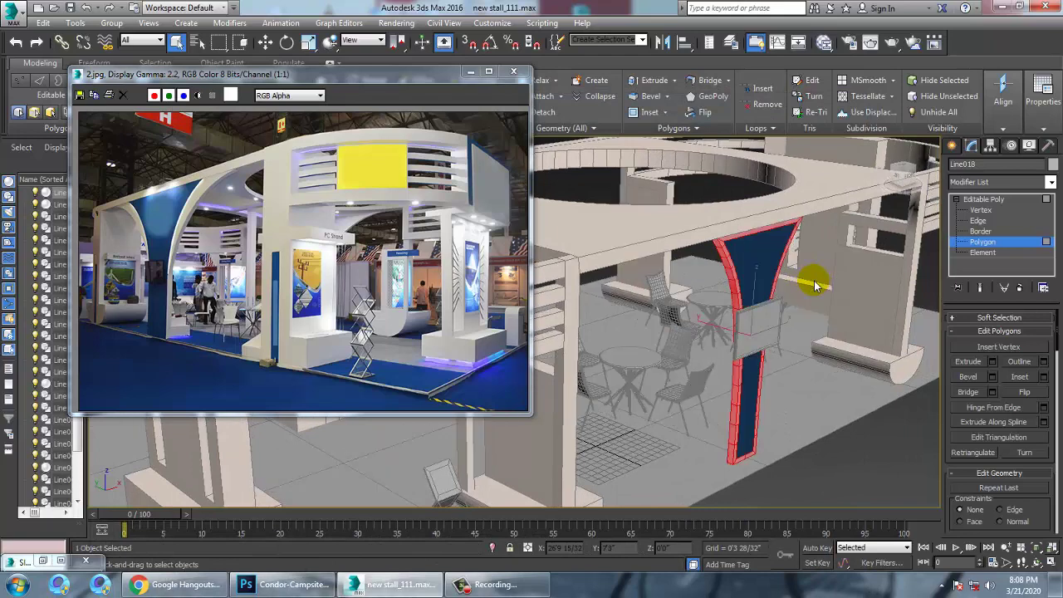
key(m)
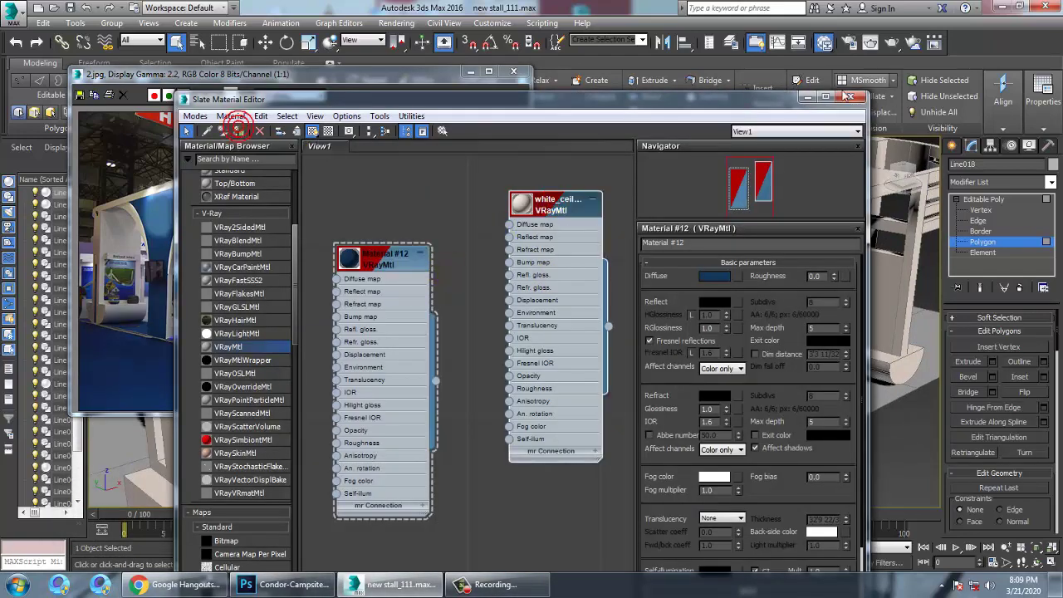
click(812, 96)
Leave polygon editing and assign the white_ceiling material to the reception counter in front of the stall.
alt+middle_drag(762, 279, 815, 449)
scroll(793, 323, up, 5)
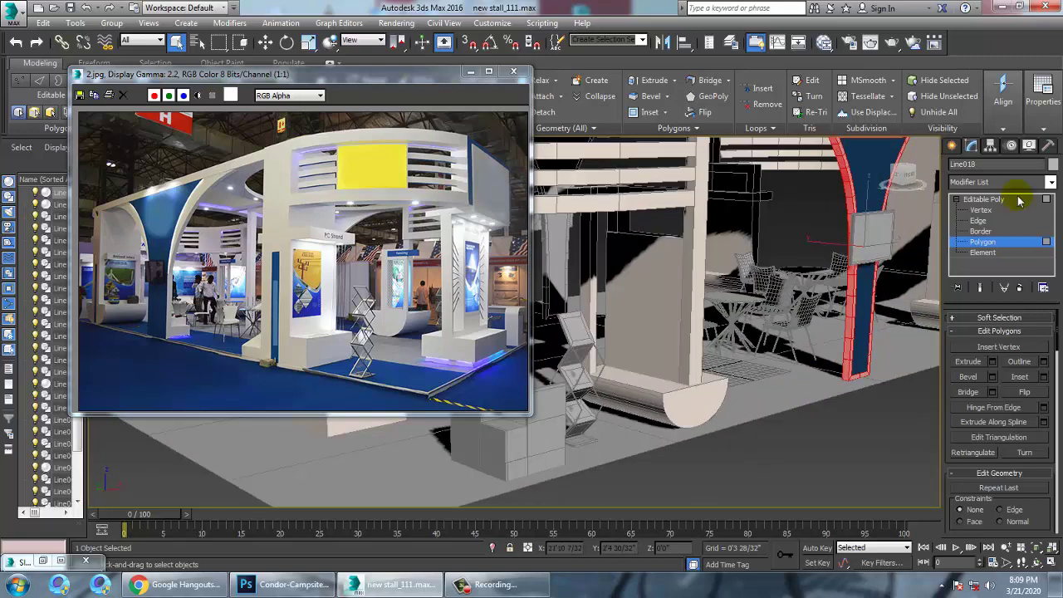
click(997, 201)
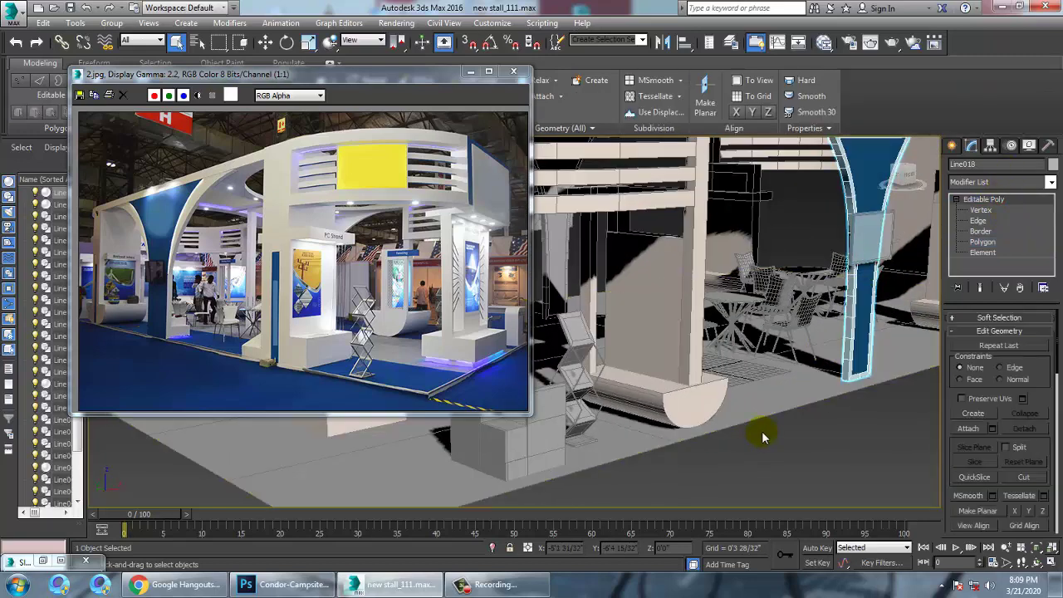
click(532, 464)
alt+middle_drag(532, 465, 706, 424)
middle_drag(549, 420, 766, 404)
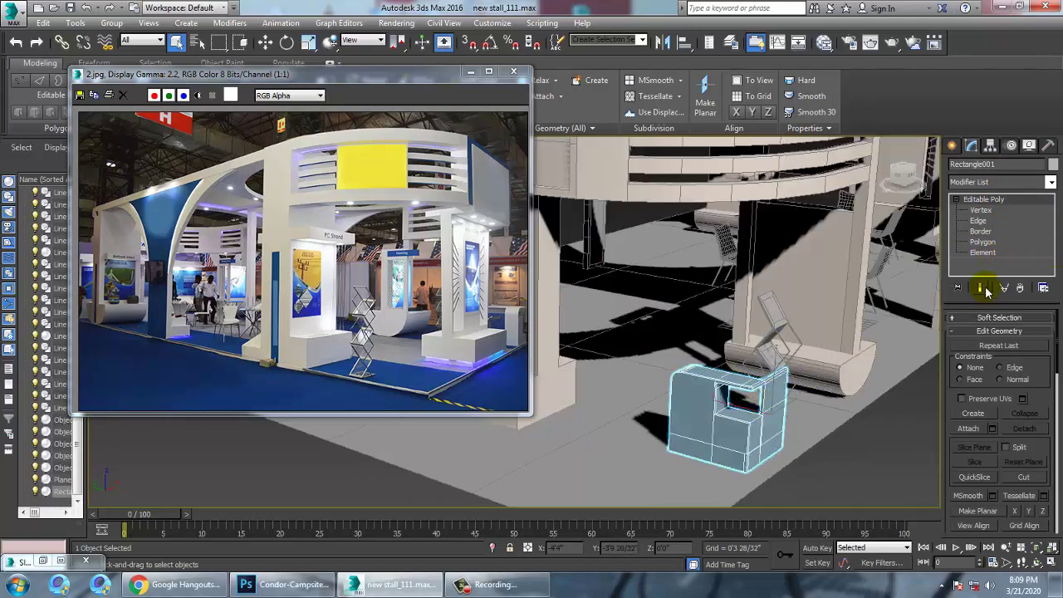
key(m)
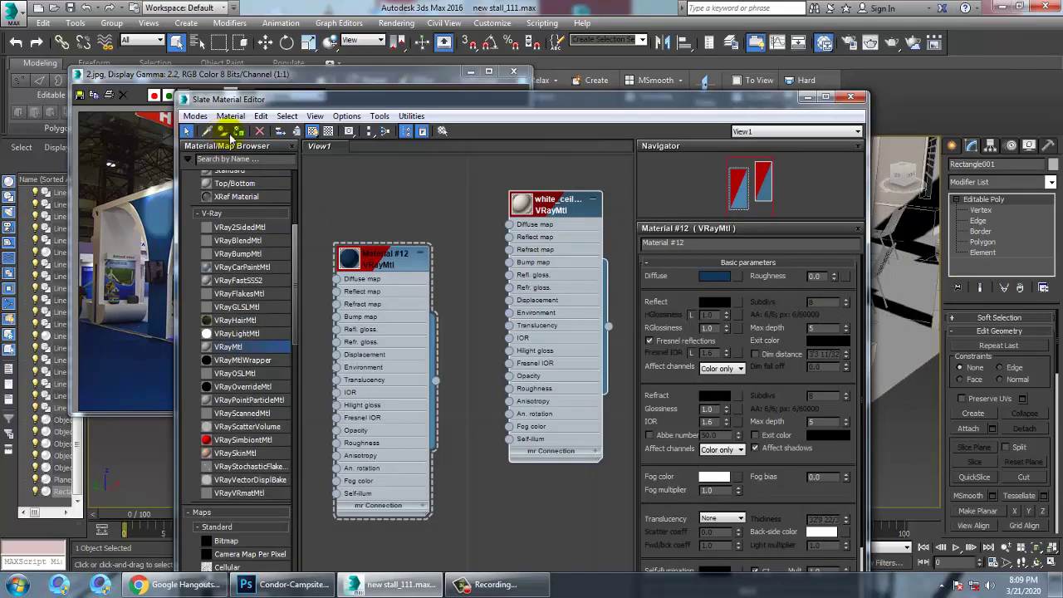
click(808, 98)
Assign the blue material to the vertical face polygons of the reception counter, then clear the polygon selection.
alt+middle_drag(748, 203, 772, 324)
key(4)
click(724, 308)
ctrl+click(631, 359)
ctrl+click(684, 470)
middle_drag(666, 331, 774, 344)
ctrl+click(639, 251)
ctrl+click(625, 361)
ctrl+click(609, 439)
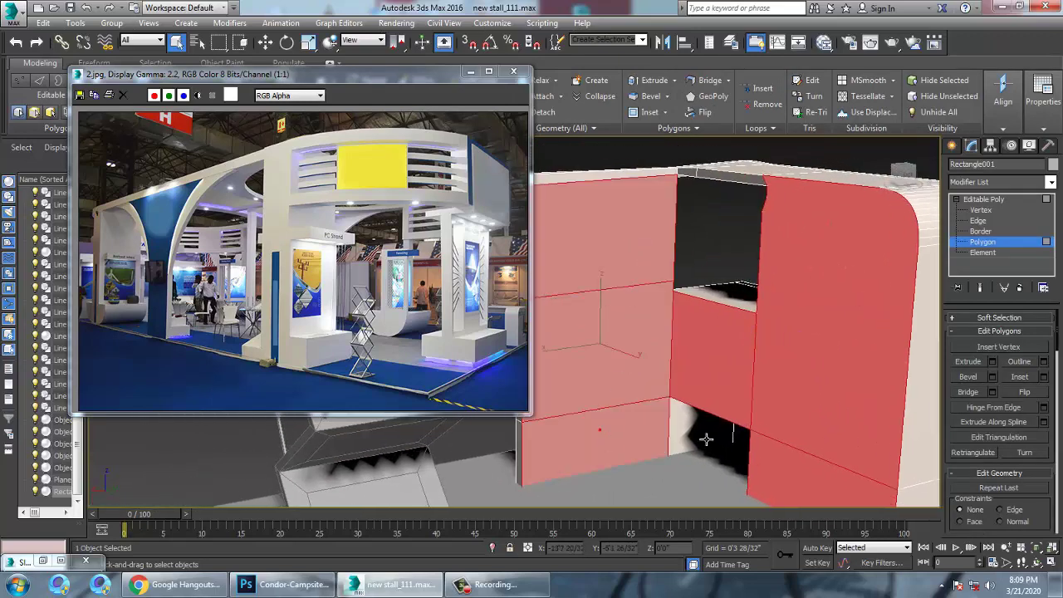
ctrl+click(712, 431)
click(823, 42)
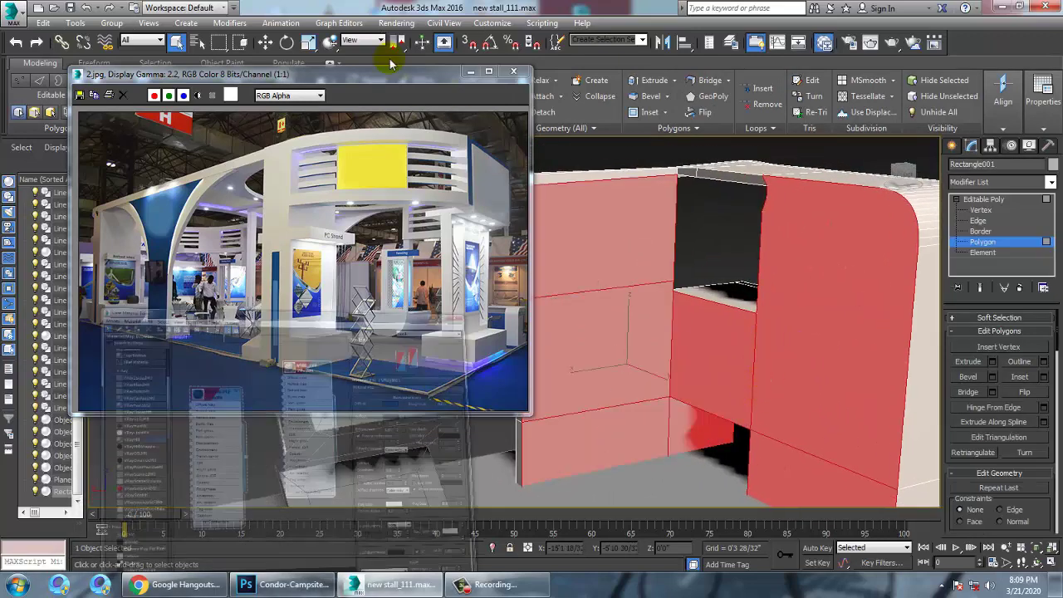
click(239, 133)
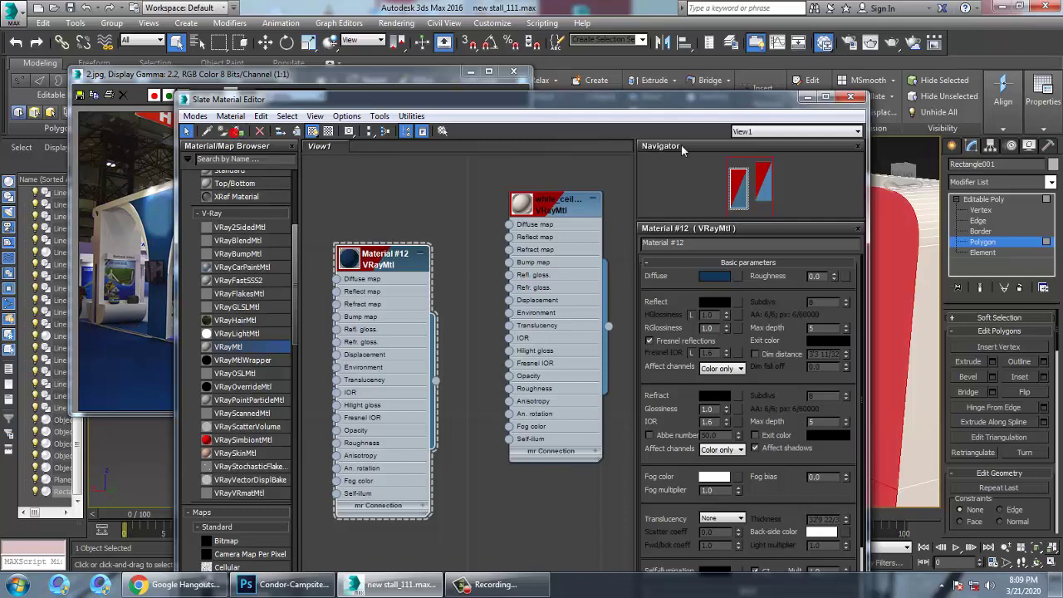
click(810, 98)
click(814, 163)
Leave polygon editing, select the white structure with the slotted pillar and move the 2.jpg reference photo clear of it.
scroll(745, 174, down, 5)
alt+middle_drag(745, 174, 906, 341)
alt+middle_drag(806, 313, 880, 299)
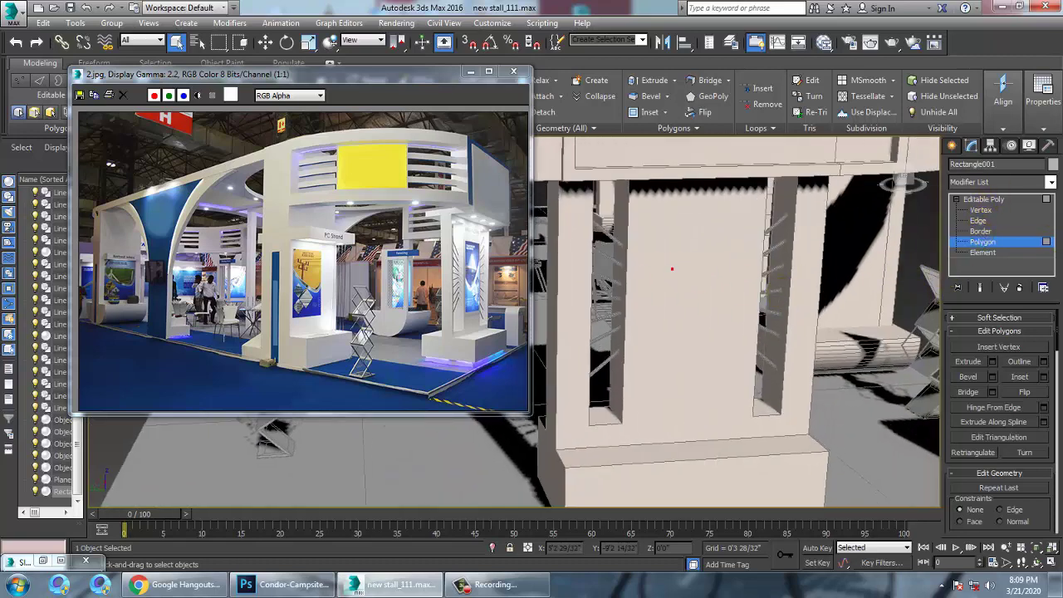
click(1013, 198)
alt+middle_drag(664, 249, 636, 225)
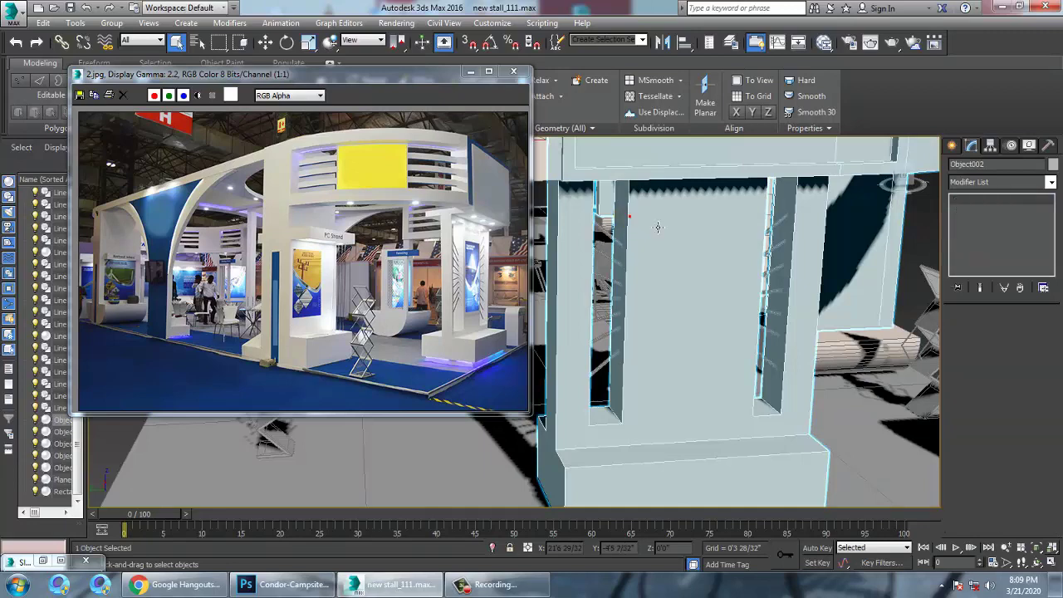
click(716, 221)
alt+middle_drag(716, 222, 727, 240)
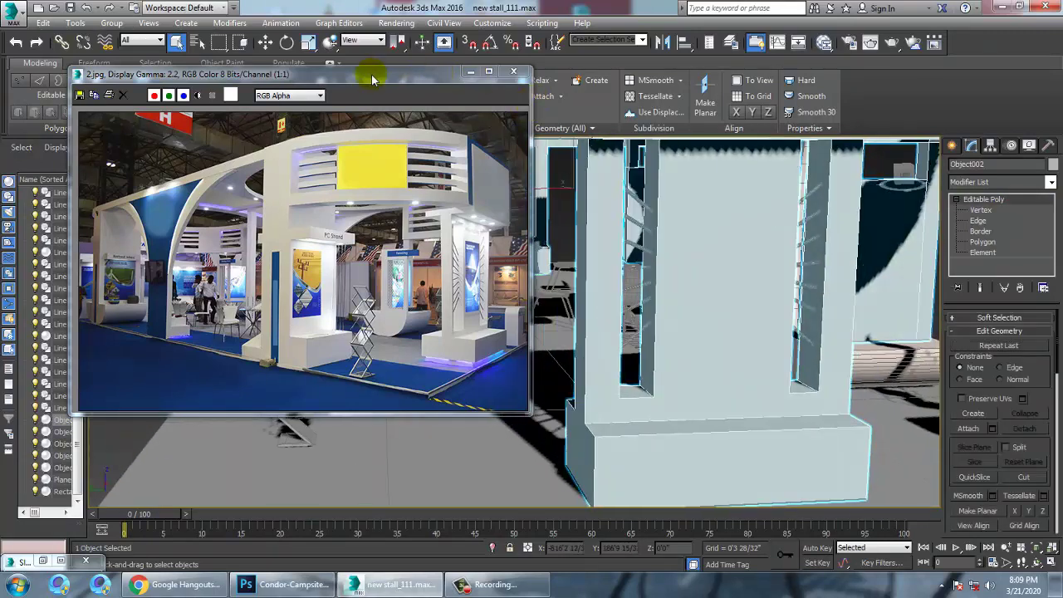
drag(372, 79, 336, 165)
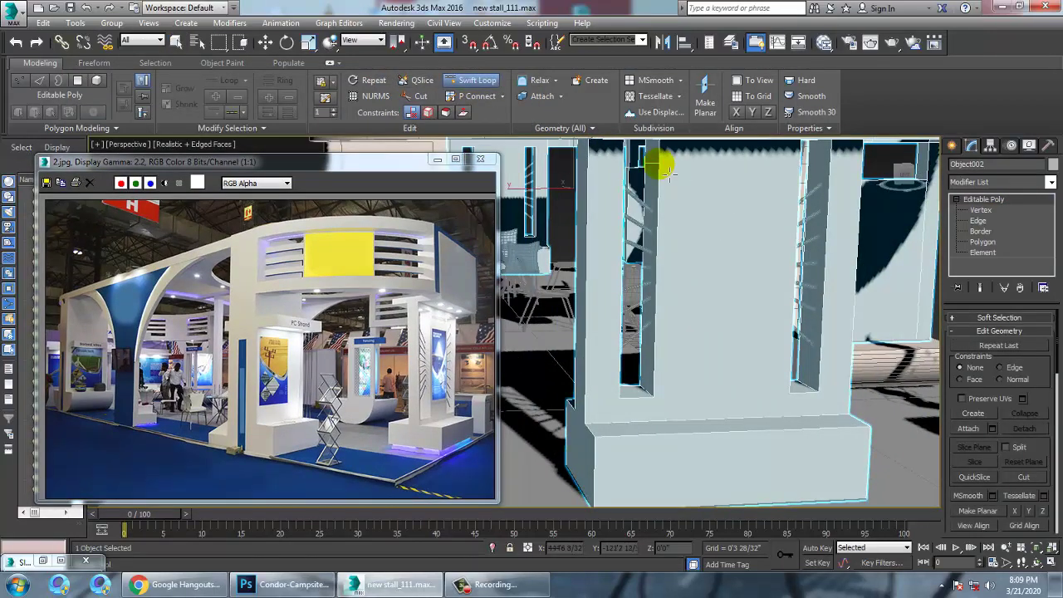
Select the vertical edges beside the slotted pillar's central panel and lower its two horizontal dividing edges by about 0'1 25/32".
click(978, 220)
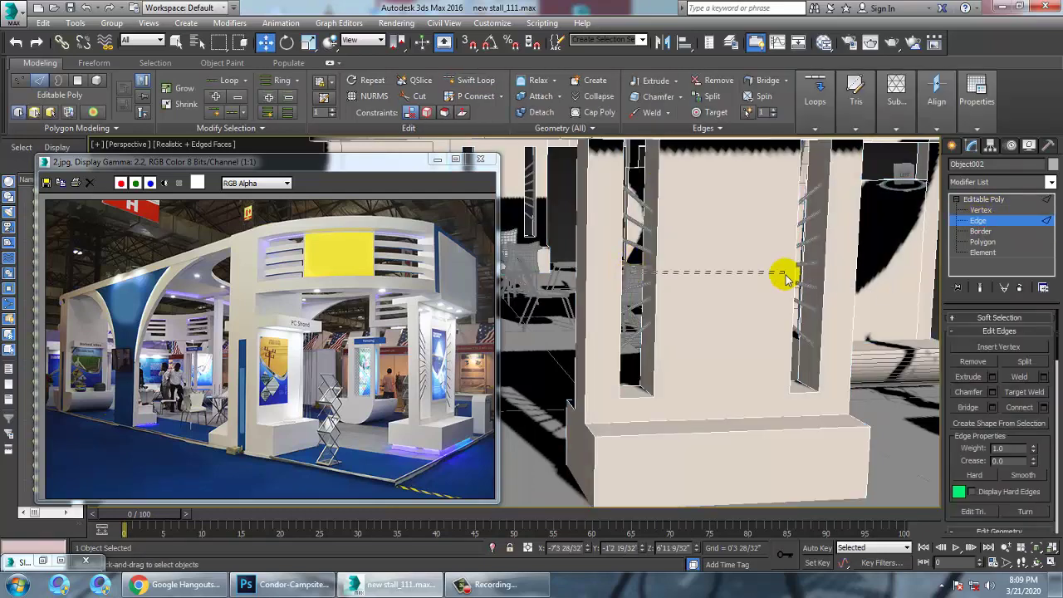
drag(803, 278, 805, 280)
alt+middle_drag(876, 300, 836, 301)
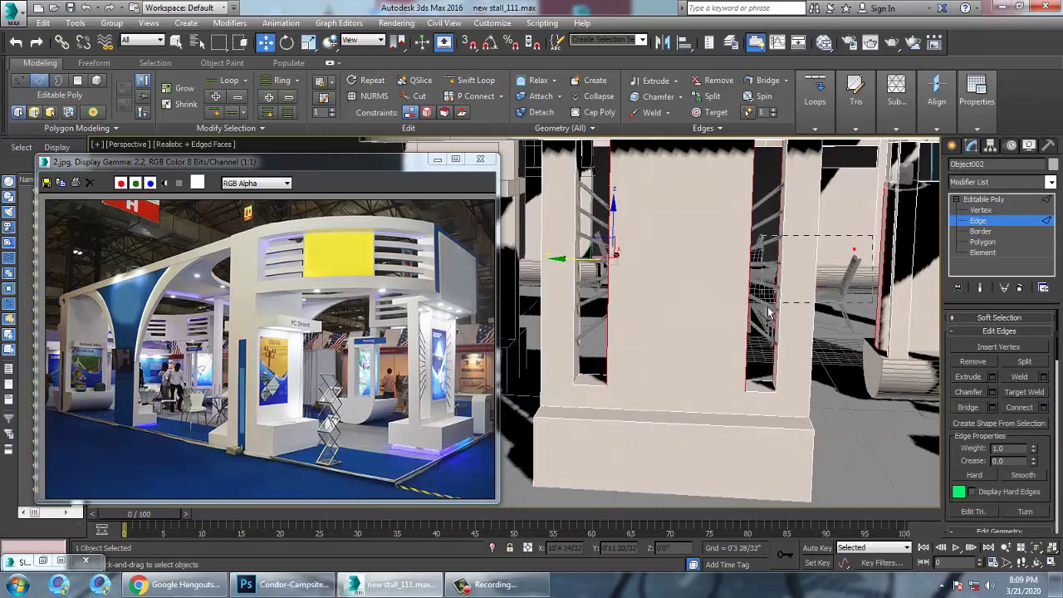
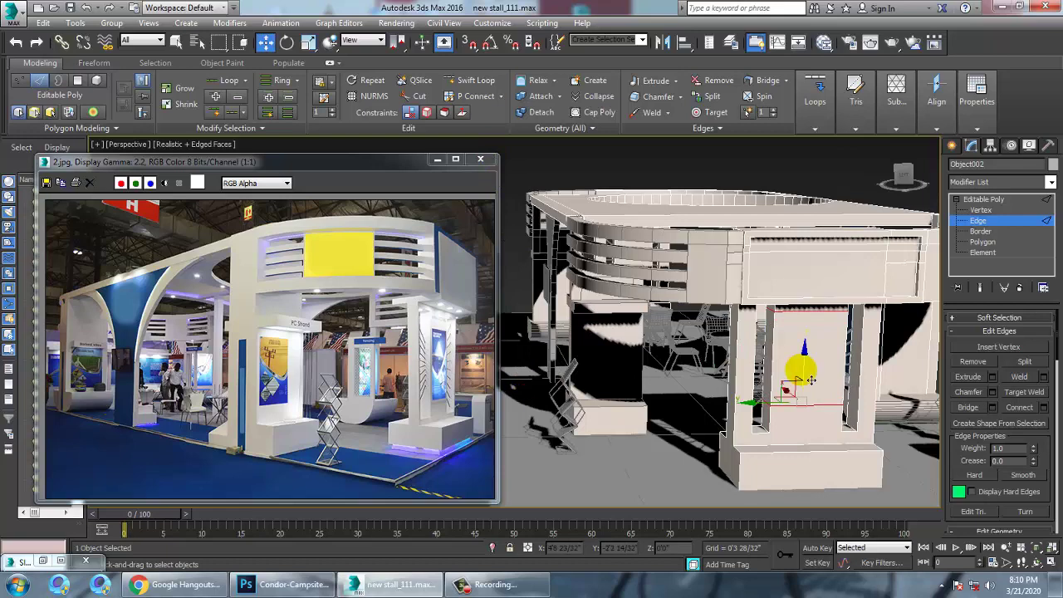
drag(812, 370, 816, 382)
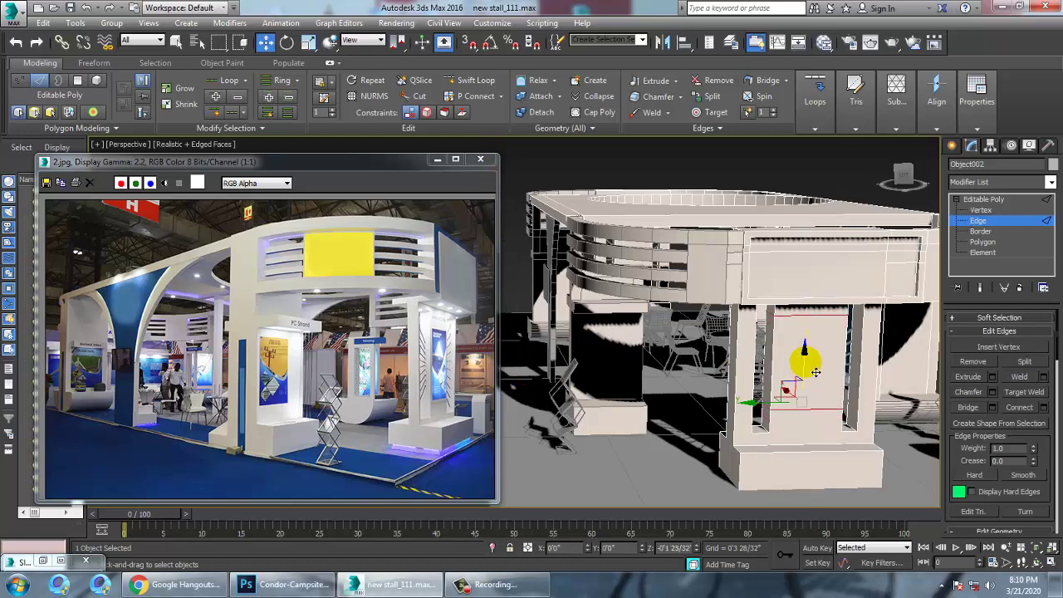
Select the rectangular polygon between the two horizontal edges on the slotted pillar's front.
alt+middle_drag(818, 371, 967, 348)
scroll(834, 346, up, 3)
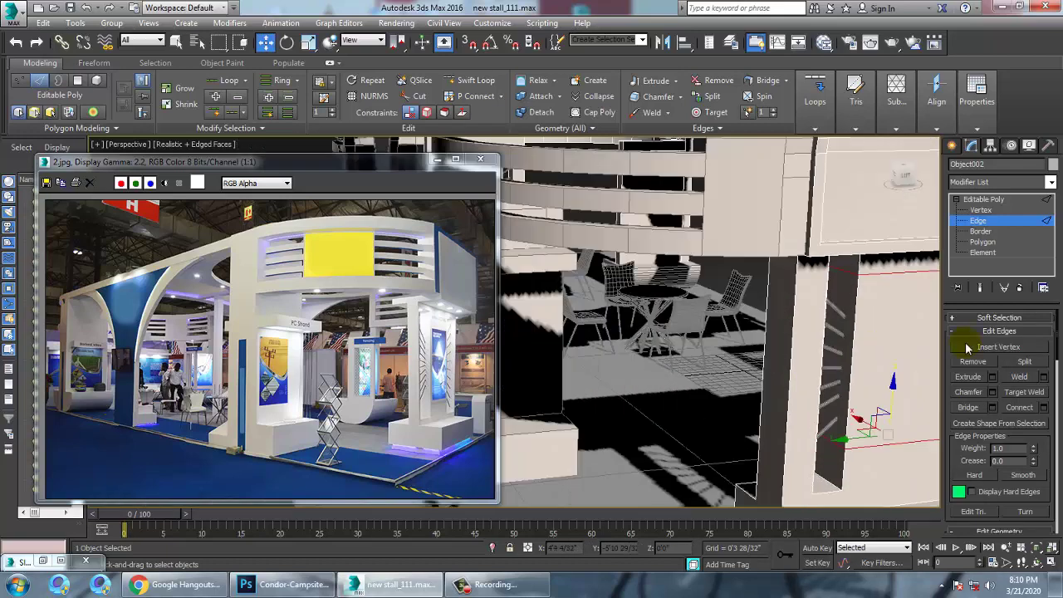
key(4)
click(918, 347)
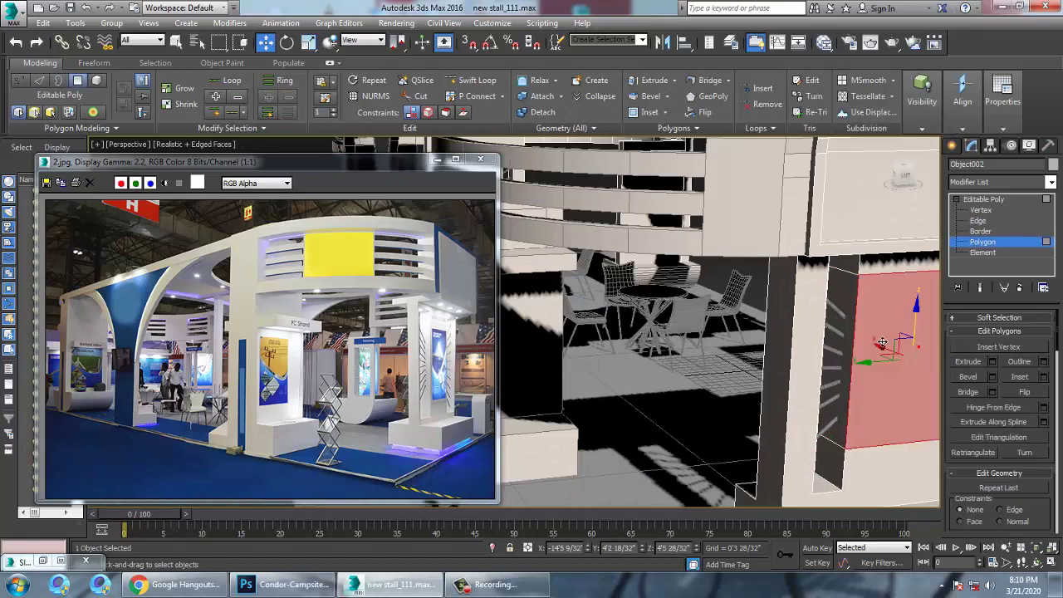
alt+middle_drag(887, 322, 782, 313)
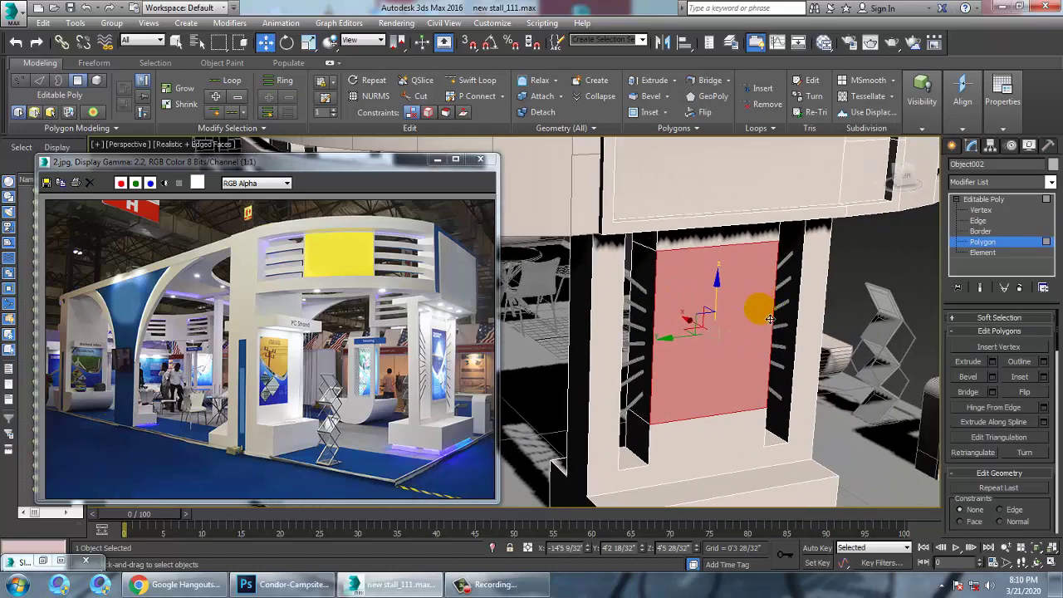
Add a new VRayMtl to the material view and choose a Bitmap for its diffuse map.
key(m)
drag(402, 257, 438, 177)
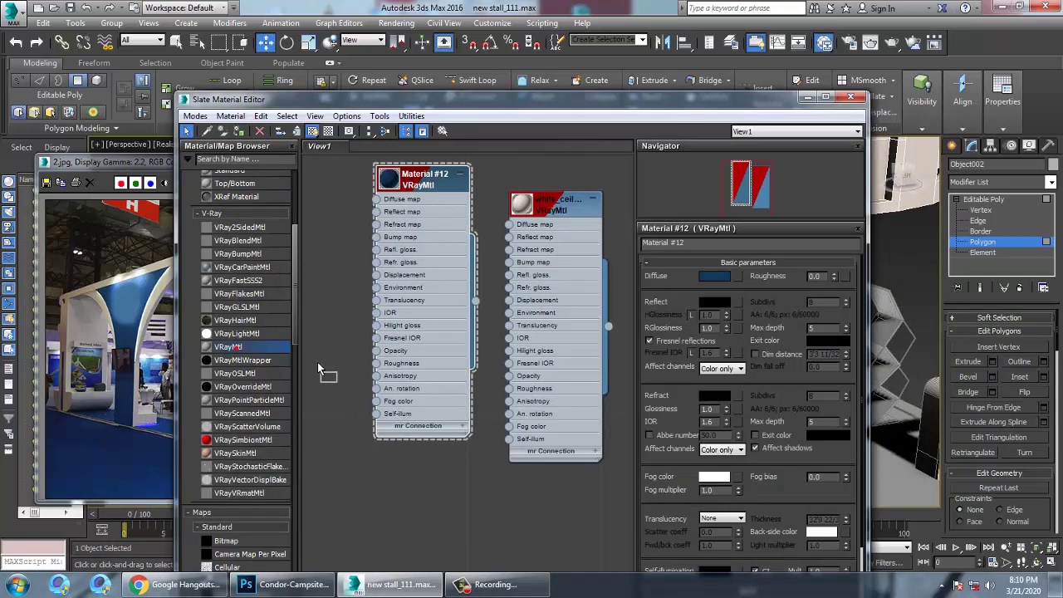
drag(318, 369, 344, 374)
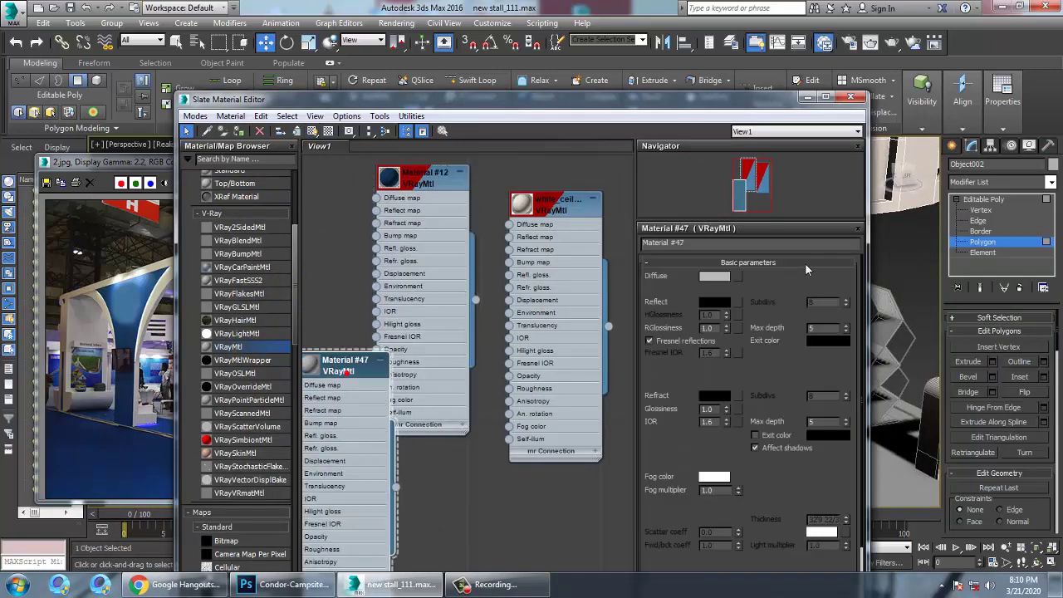
click(735, 276)
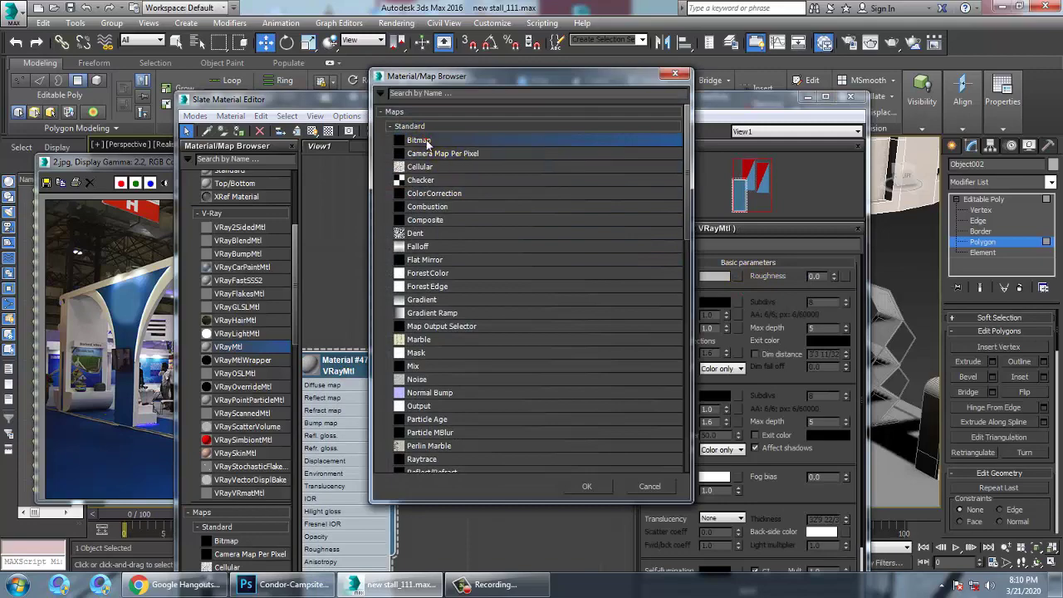
double_click(426, 143)
Browse from the Desktop to the Pictures library to find an image for the diffuse bitmap.
drag(612, 95, 614, 178)
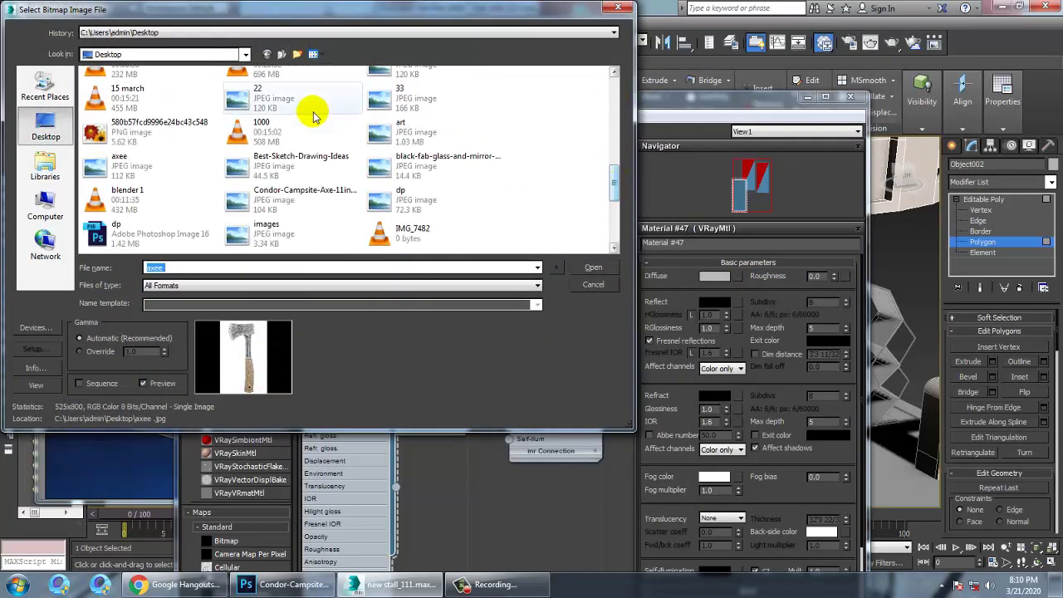
click(331, 170)
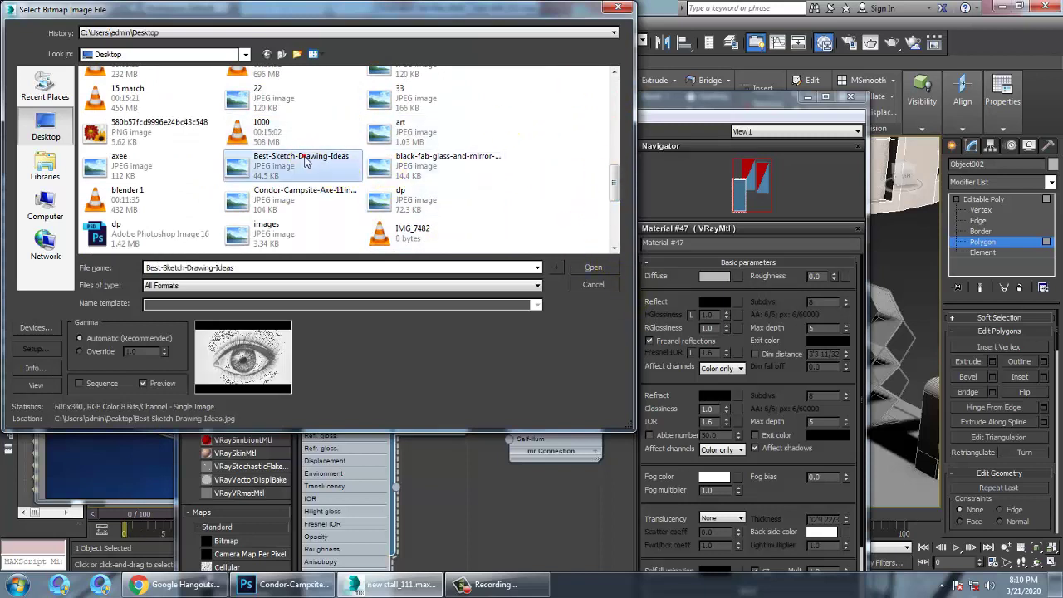
click(42, 206)
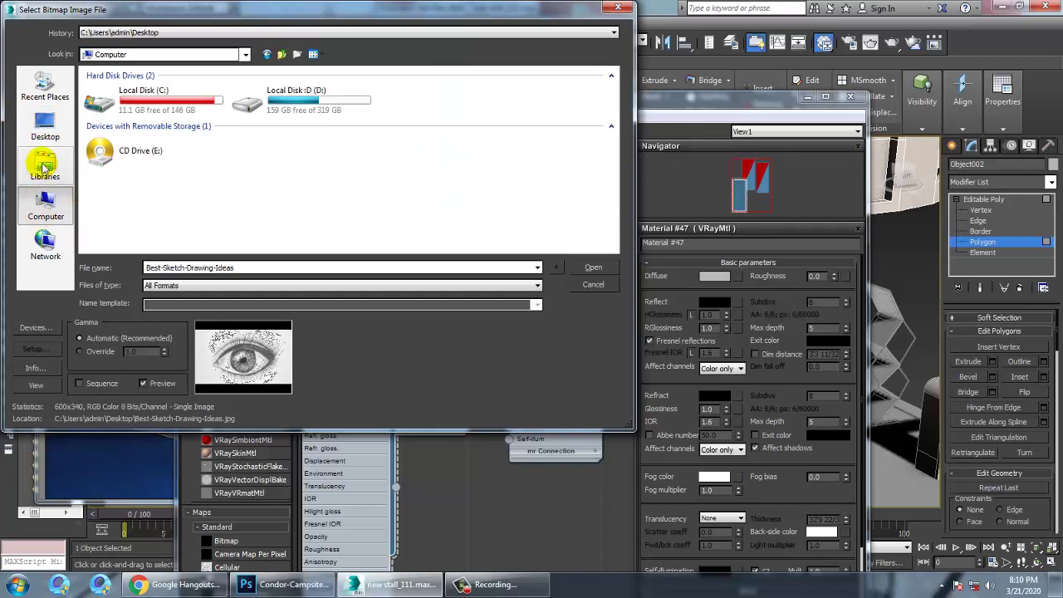
click(44, 166)
double_click(426, 88)
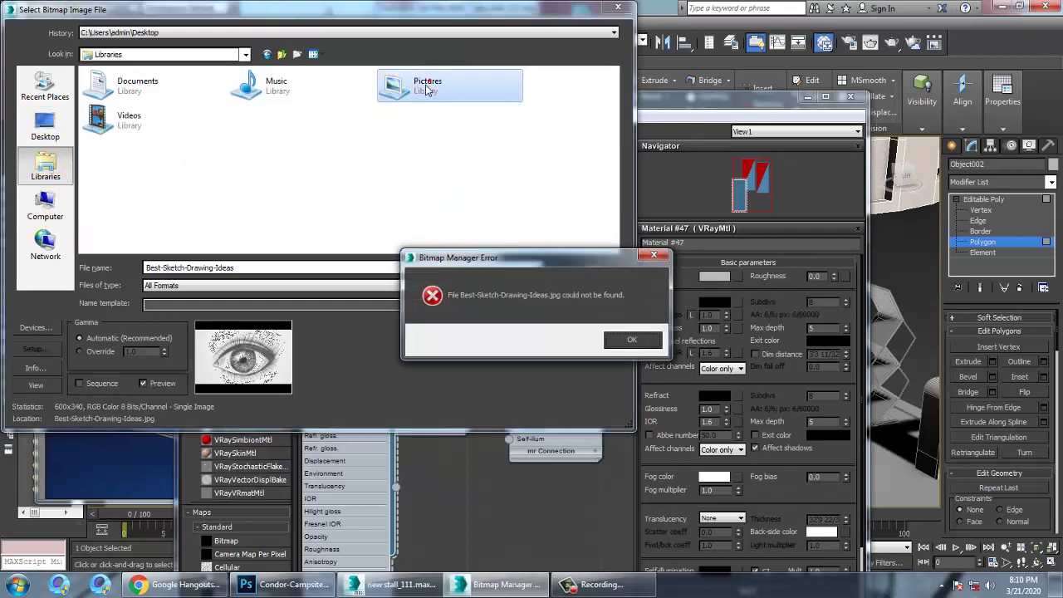
click(631, 340)
click(406, 88)
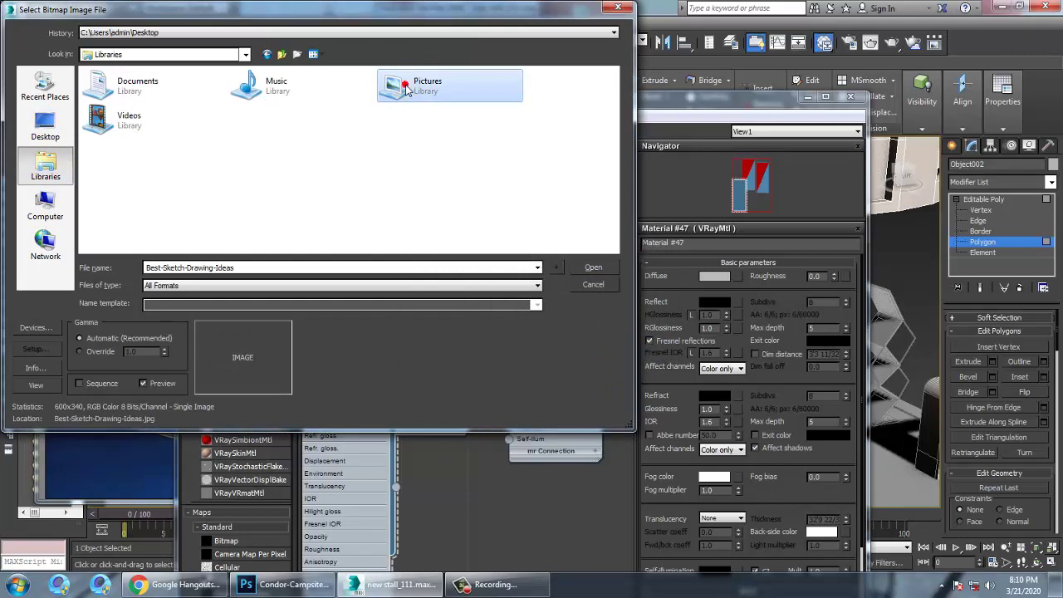
double_click(405, 88)
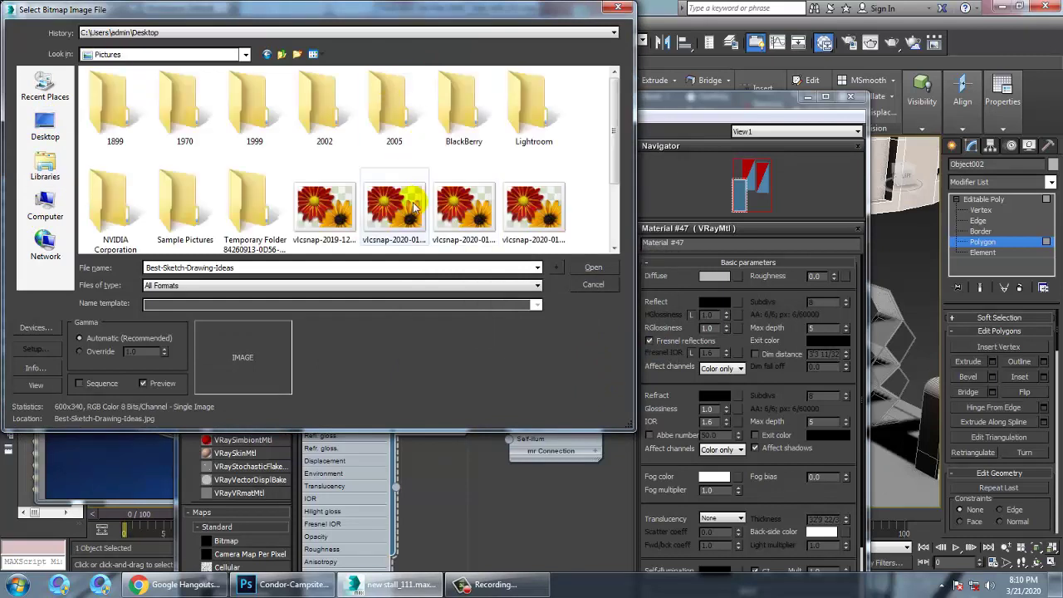
click(324, 218)
click(394, 216)
click(463, 217)
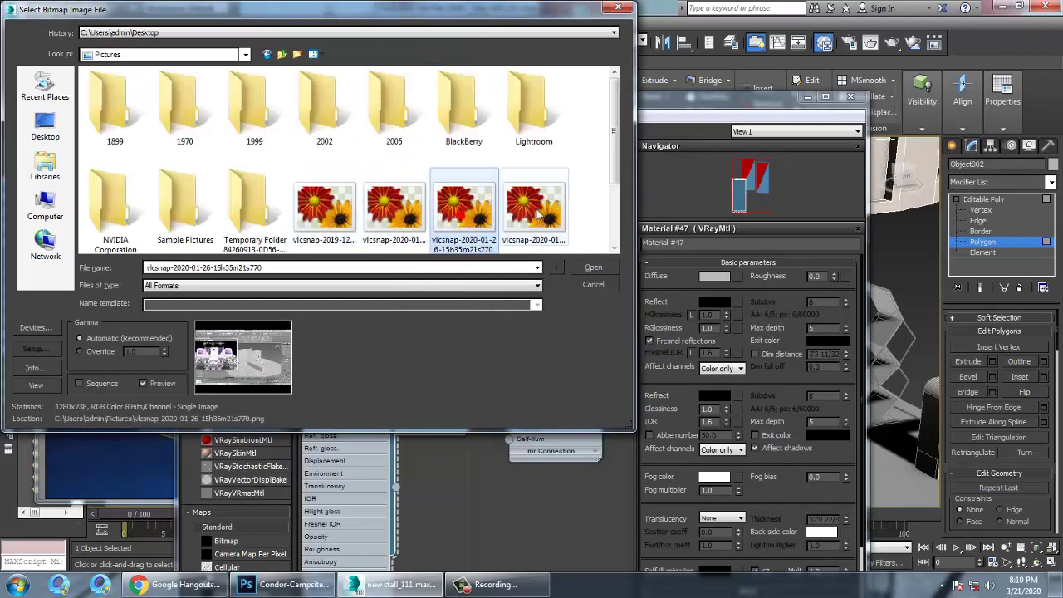
click(534, 214)
drag(613, 130, 625, 184)
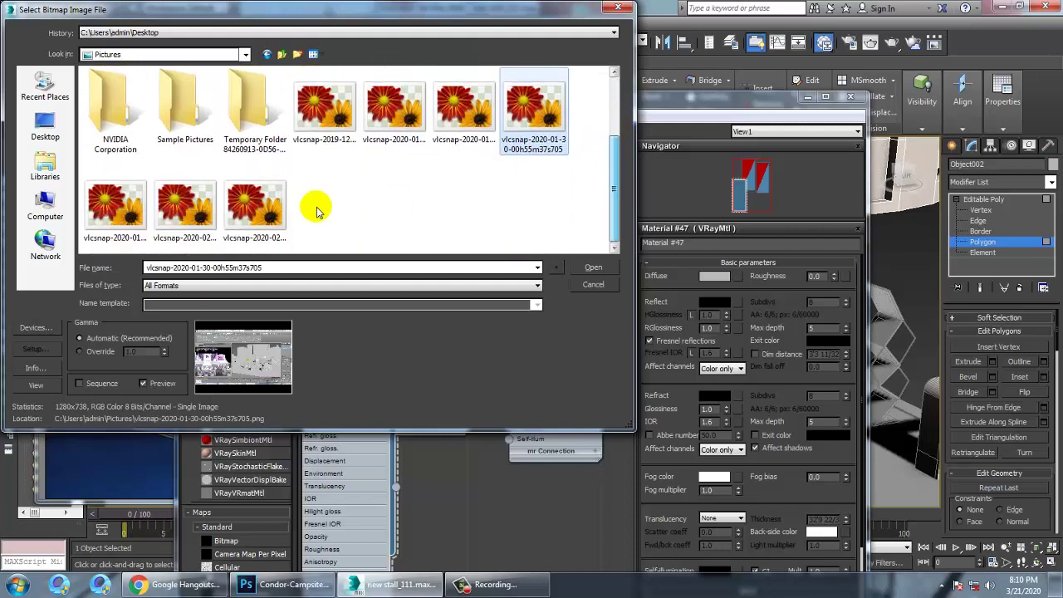
click(258, 204)
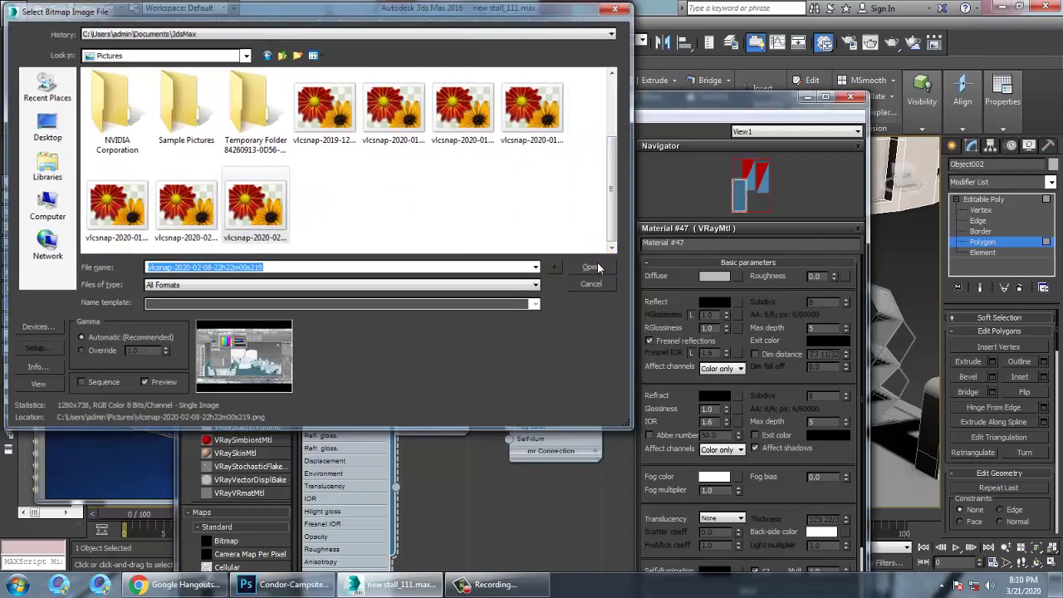
click(595, 267)
Assign the bitmap material to the selected panel polygon on the slotted pillar and show its texture in the viewport.
click(240, 129)
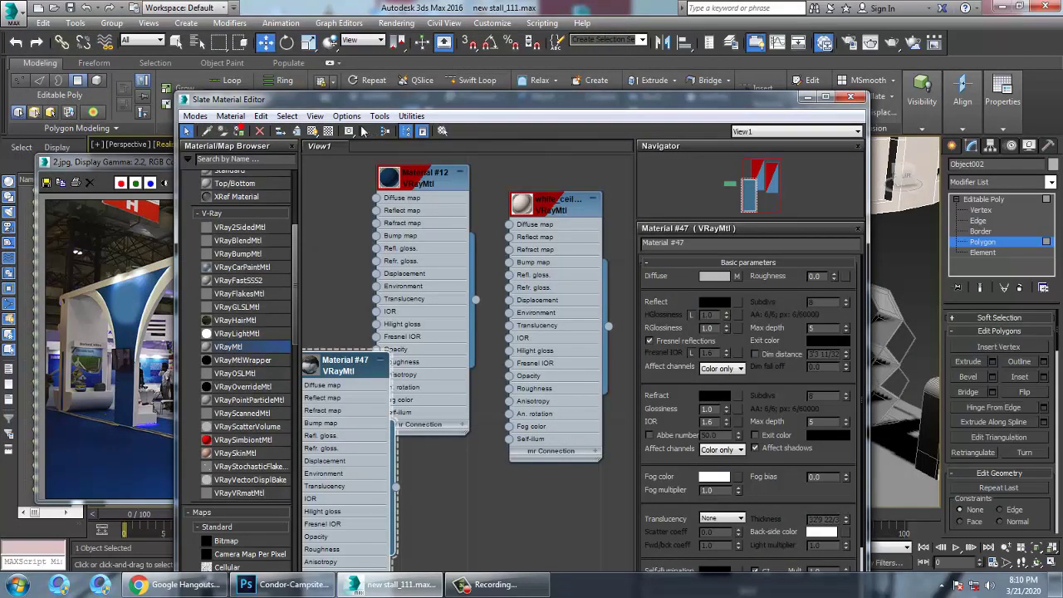
click(327, 130)
drag(529, 105, 343, 173)
drag(158, 415, 247, 362)
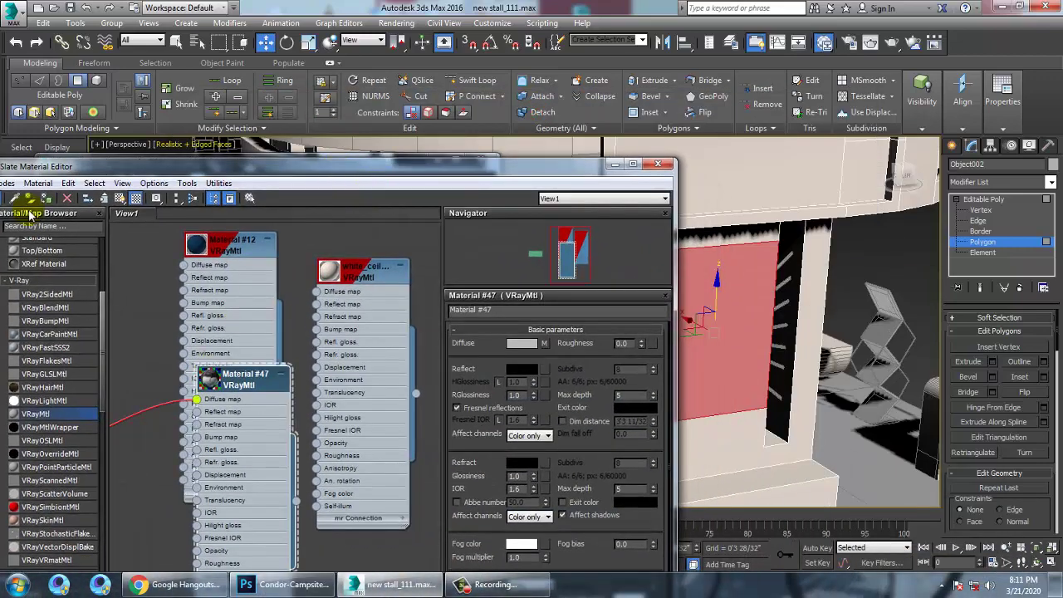
click(122, 199)
click(615, 164)
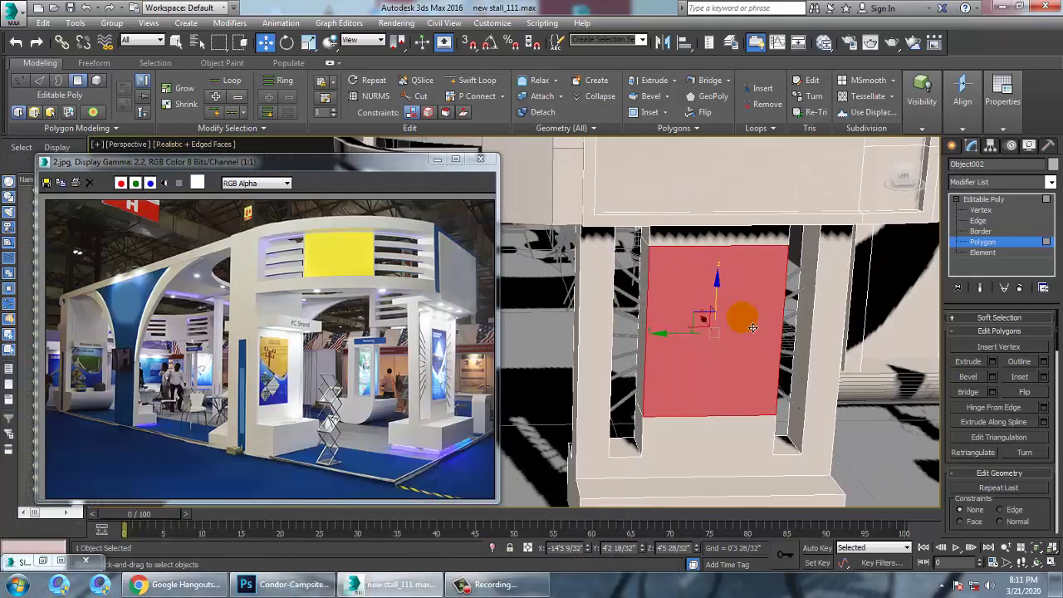
Add a UVW Map modifier to the pillar's panel polygon and set its mapping to Box.
click(1051, 182)
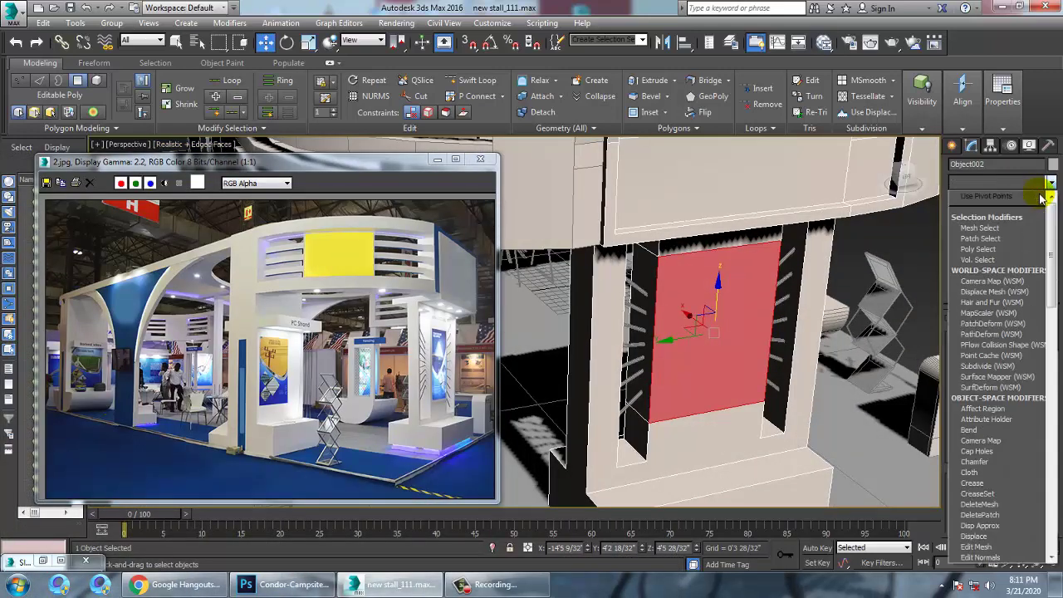
text(uv)
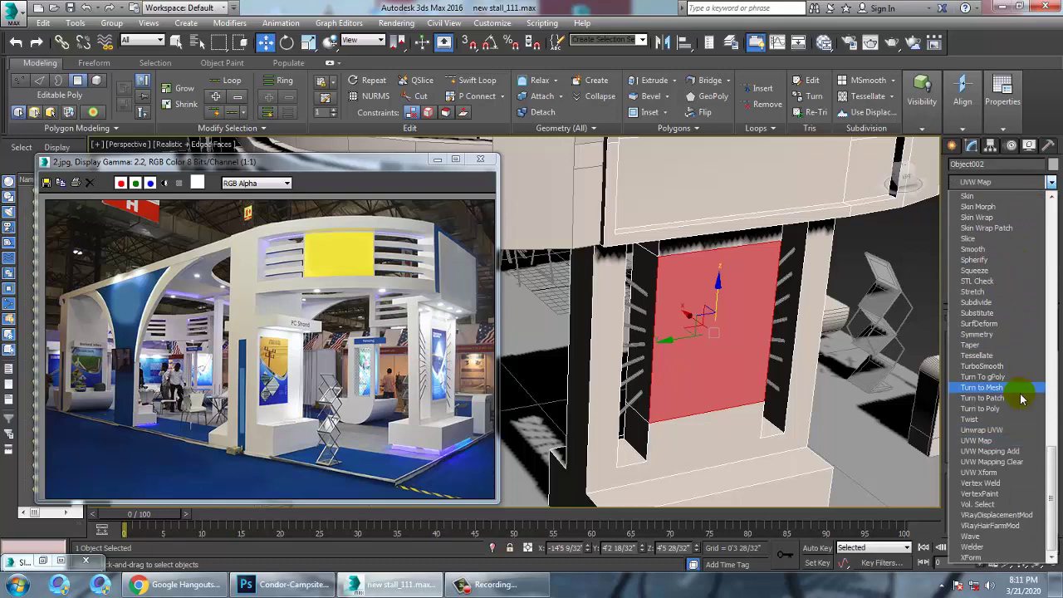
click(1013, 440)
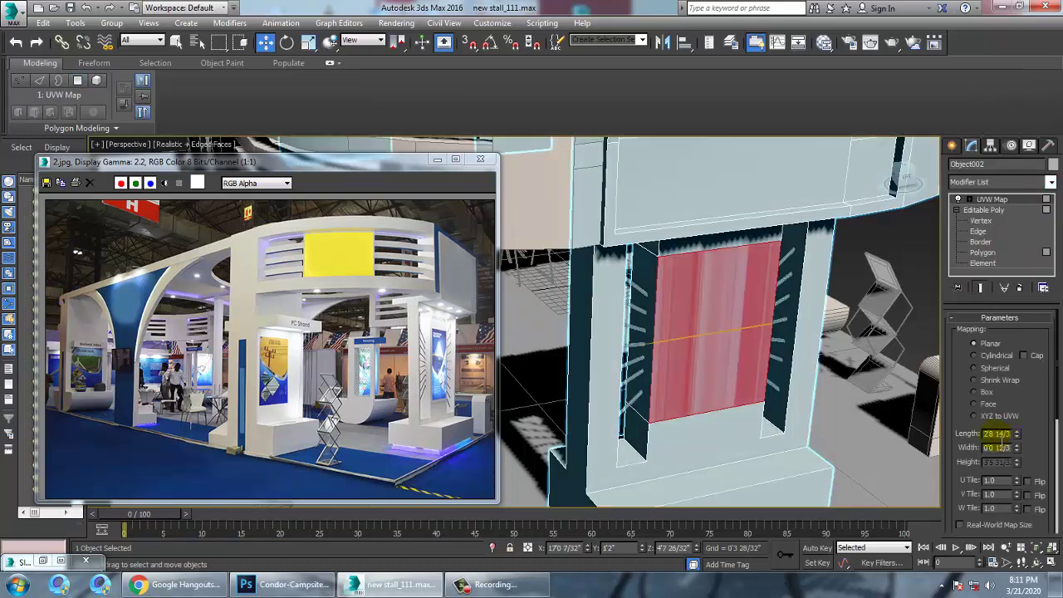
click(984, 394)
alt+middle_drag(814, 348, 664, 190)
right_click(666, 190)
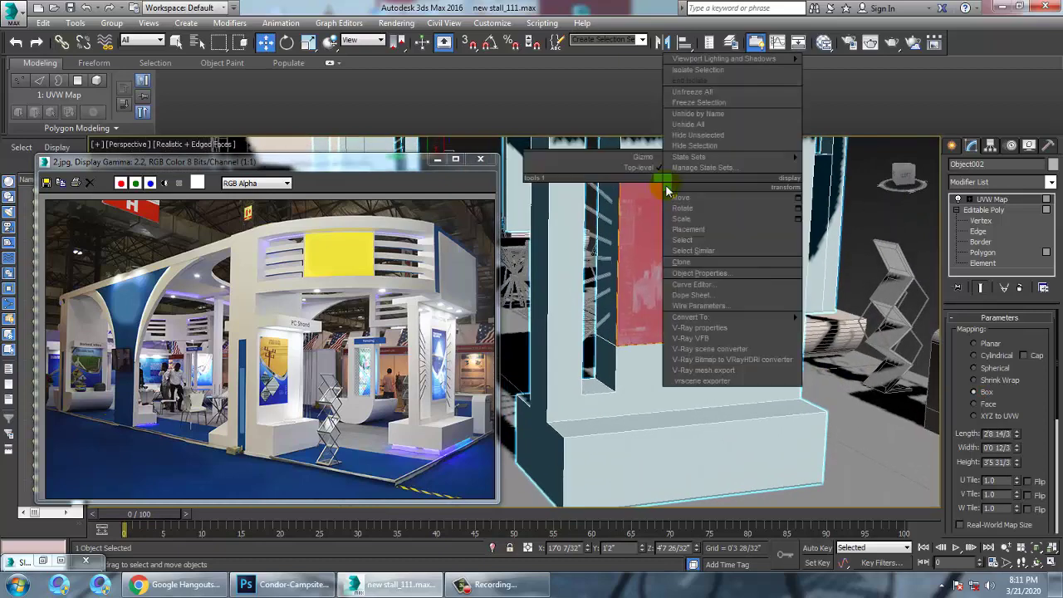
alt+middle_drag(740, 233, 757, 256)
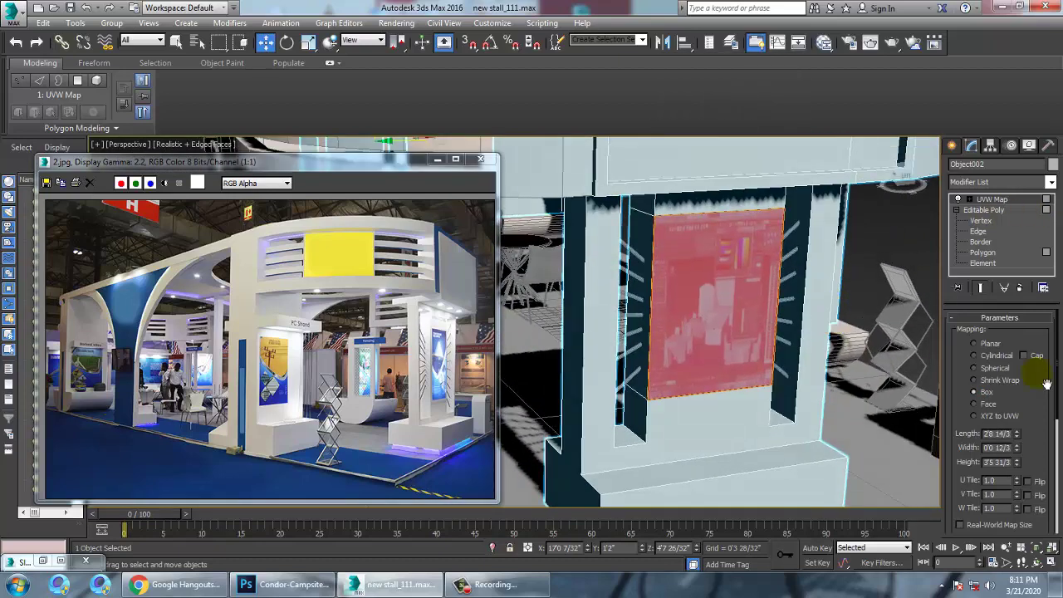
Convert the mapped pillar structure to Editable Poly and clear the selection.
right_click(696, 259)
mouse_move(747, 396)
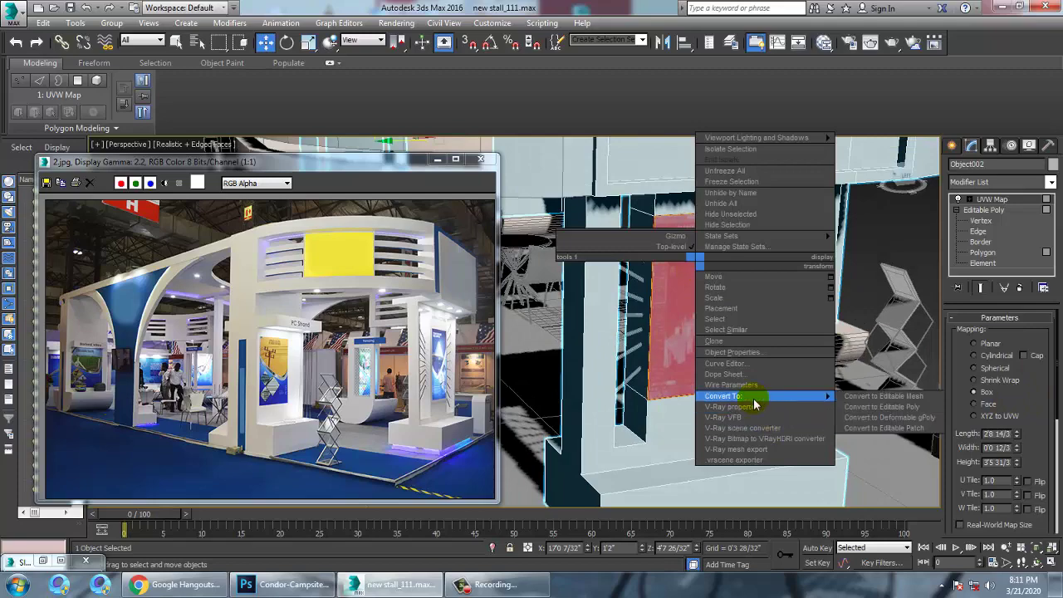
click(912, 411)
click(890, 260)
Select the seven slanted slats in the slot on the left side of the pillar's poster panel.
scroll(818, 286, down, 6)
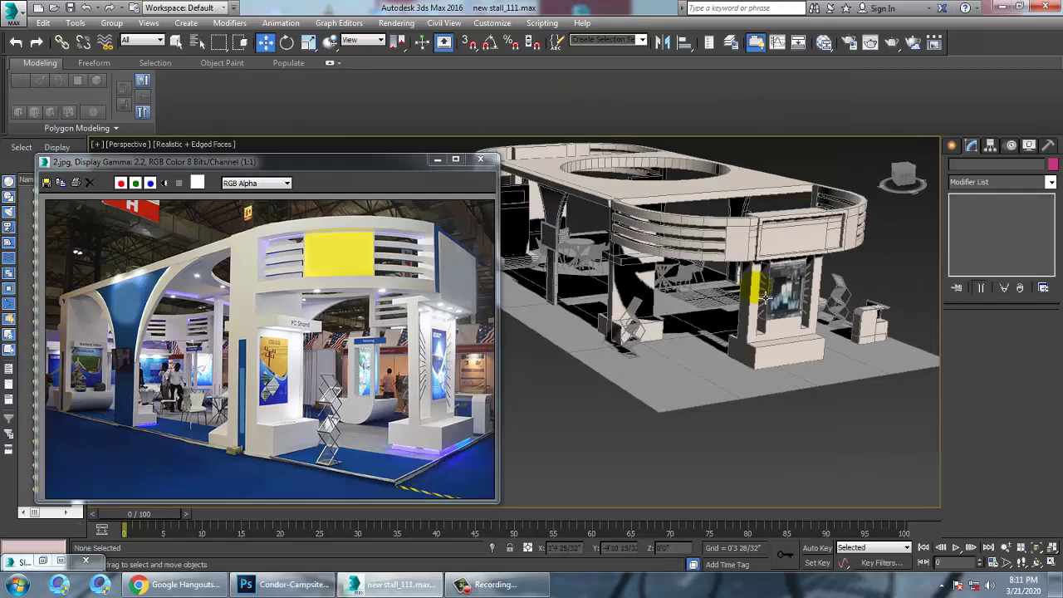
alt+middle_drag(755, 284, 794, 325)
scroll(706, 322, up, 5)
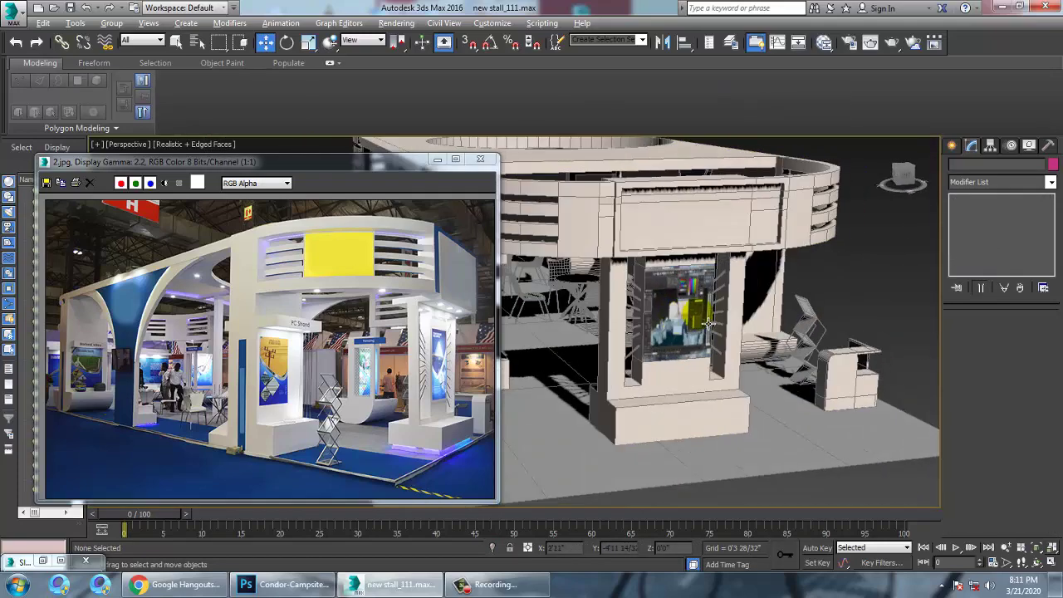
middle_drag(681, 292, 690, 297)
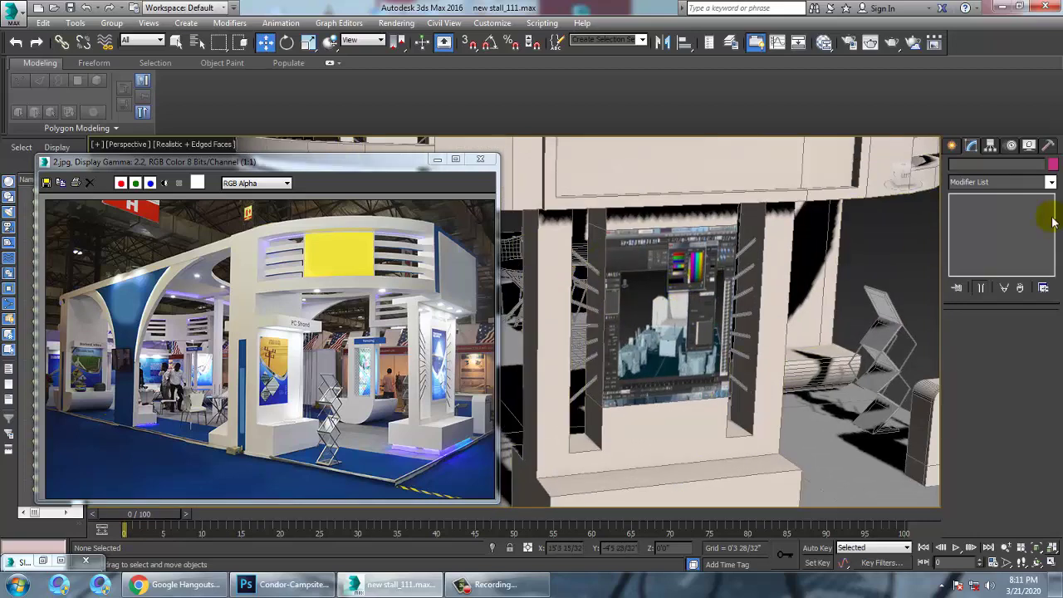
click(588, 282)
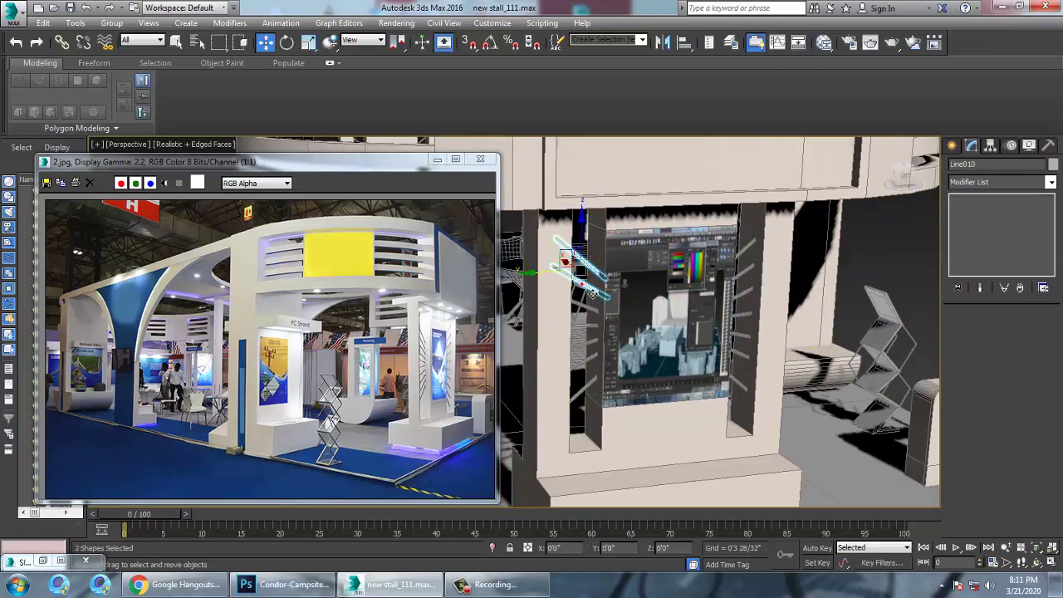
ctrl+click(592, 310)
ctrl+click(592, 325)
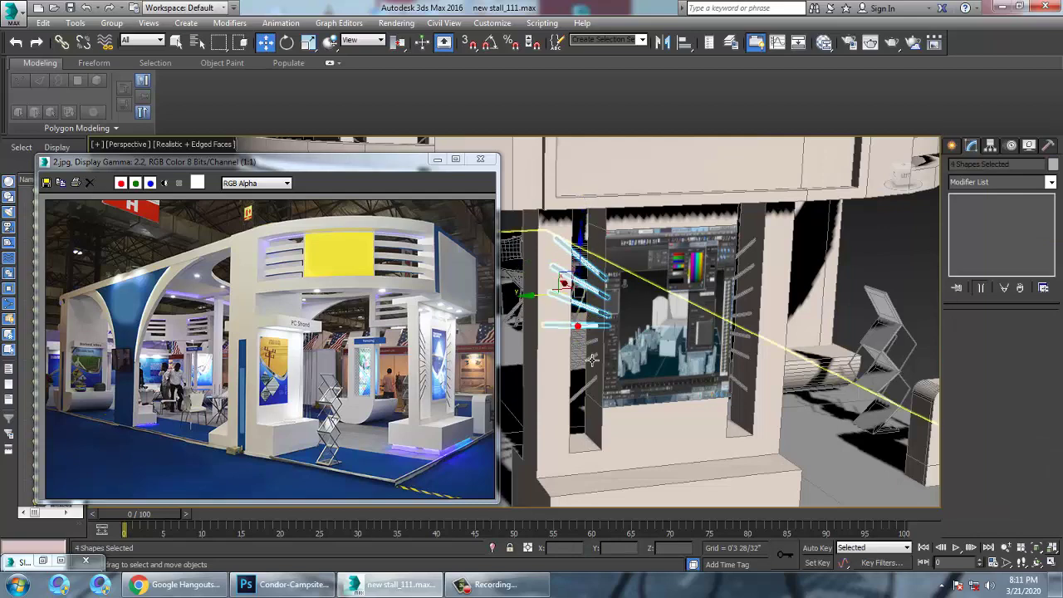
ctrl+click(591, 345)
ctrl+click(592, 366)
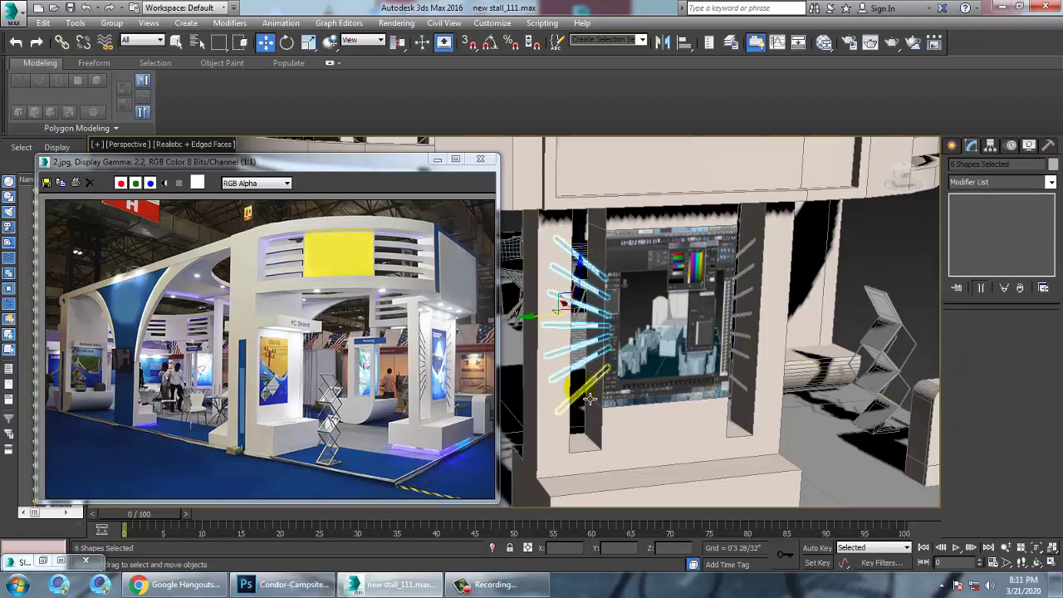
ctrl+click(590, 397)
Add the seven slats in the slot on the right side of the poster panel to the selection.
alt+middle_drag(824, 362, 743, 352)
ctrl+click(631, 257)
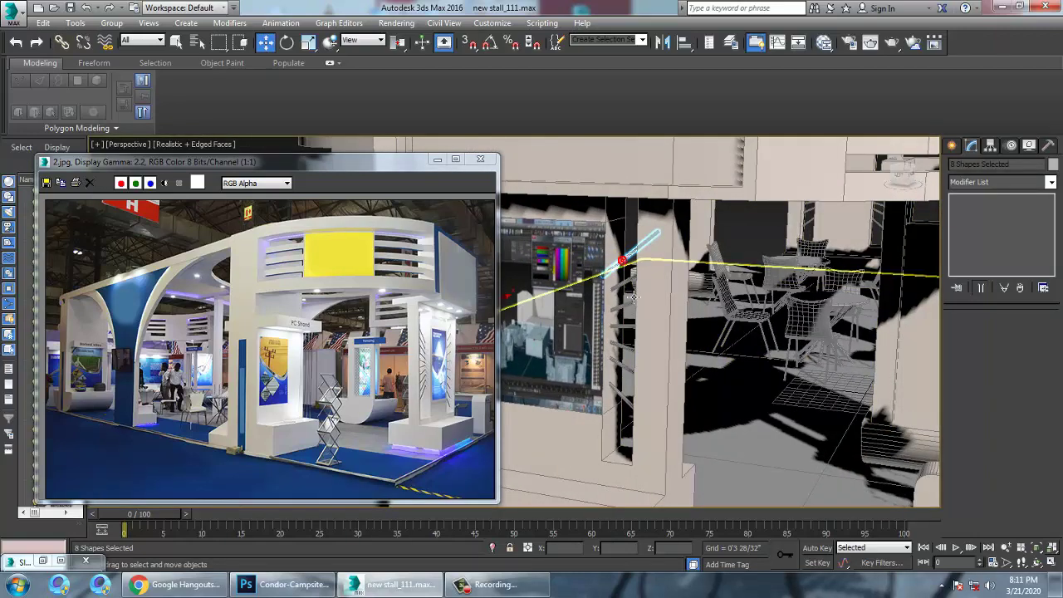
ctrl+click(631, 279)
ctrl+click(631, 309)
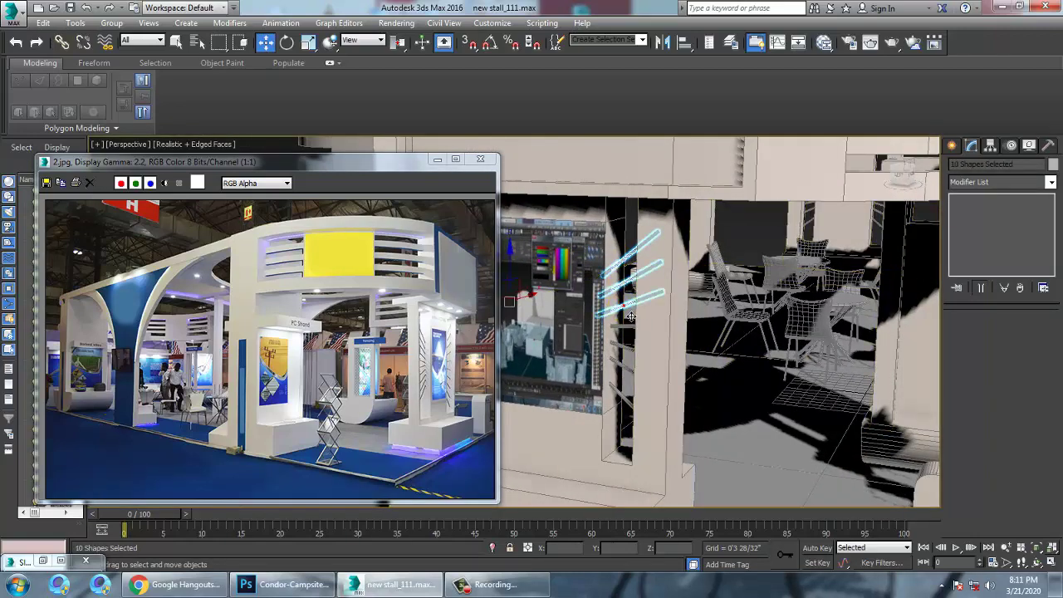
ctrl+click(631, 327)
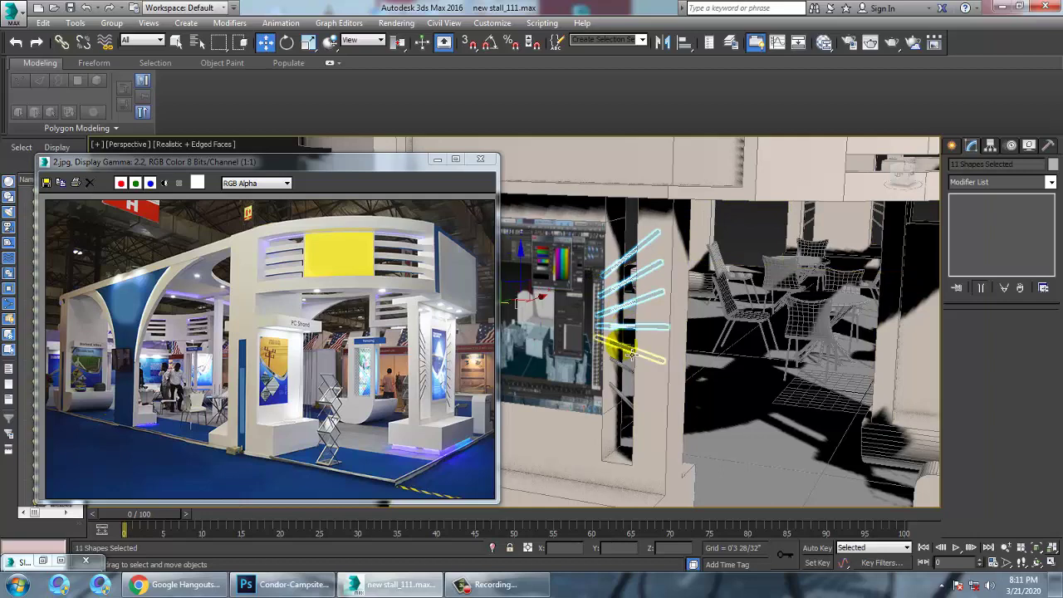
ctrl+click(631, 355)
ctrl+click(629, 374)
ctrl+click(628, 403)
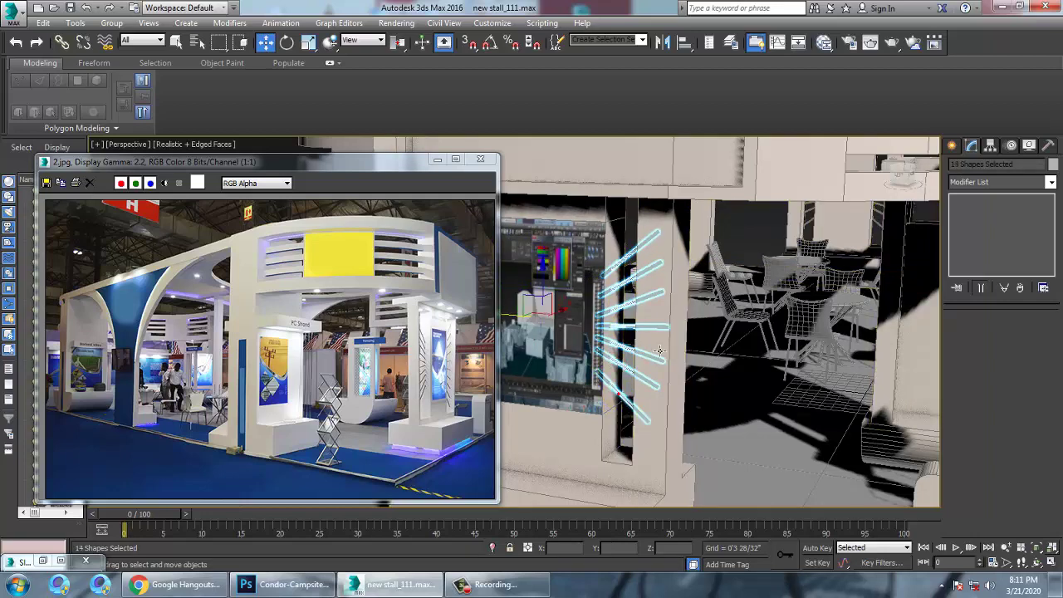
Add another new VRayMtl for the selected slats in an empty area below the existing material nodes.
scroll(659, 351, down, 5)
alt+middle_drag(659, 332, 764, 326)
key(m)
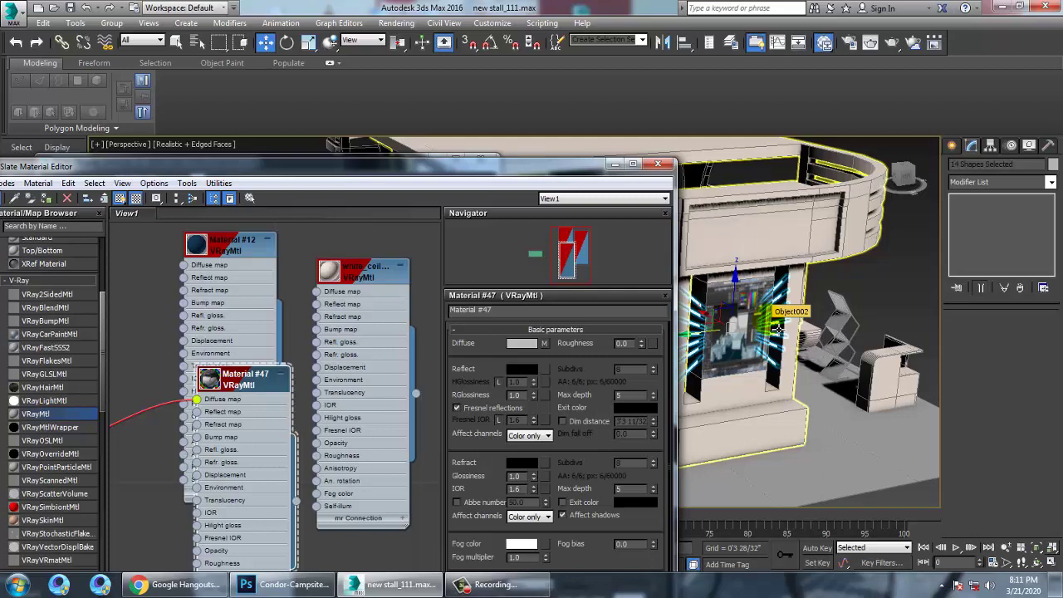
middle_drag(264, 451, 233, 323)
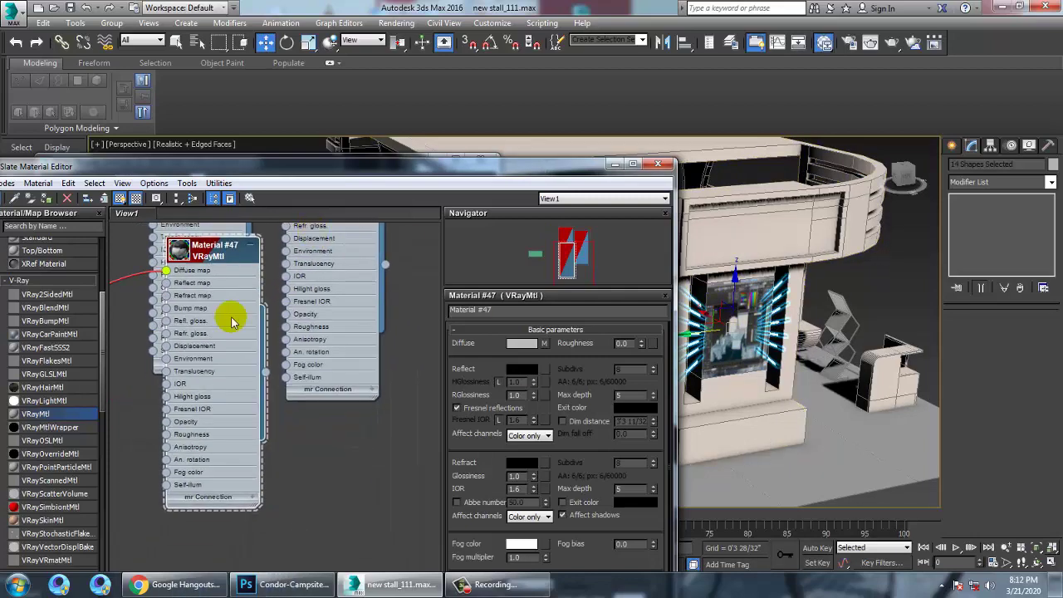
scroll(234, 324, down, 1)
middle_drag(300, 386, 283, 298)
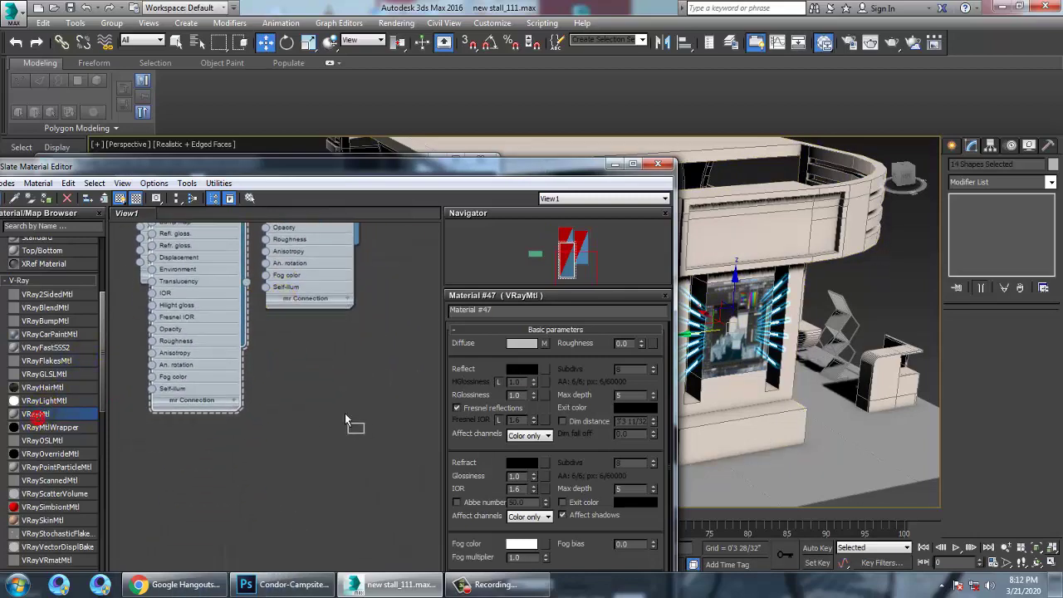
drag(347, 420, 357, 374)
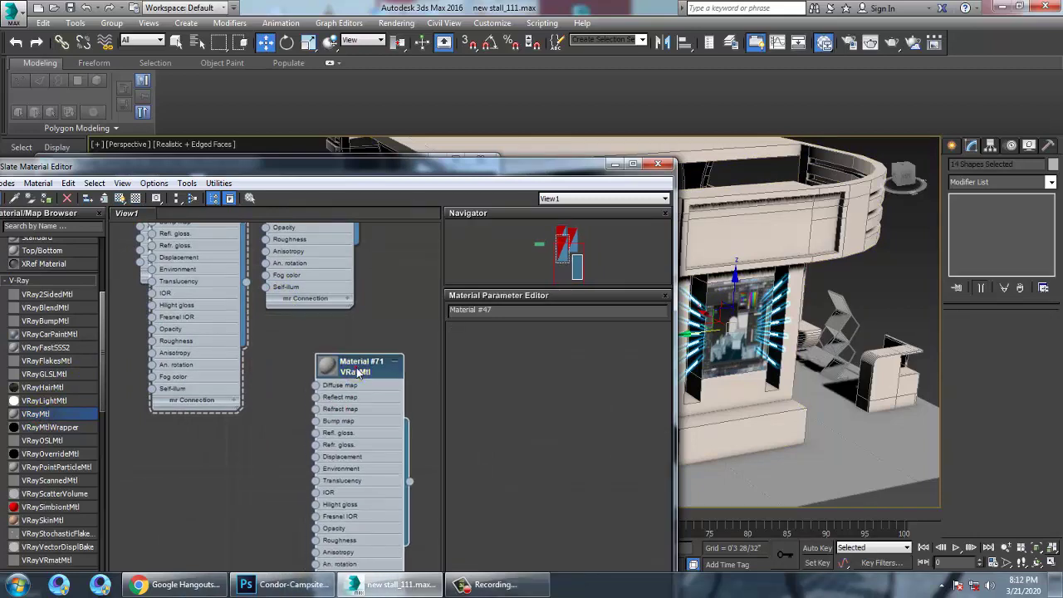
Set both the diffuse and reflection colours of the new slat material to pure white.
double_click(357, 371)
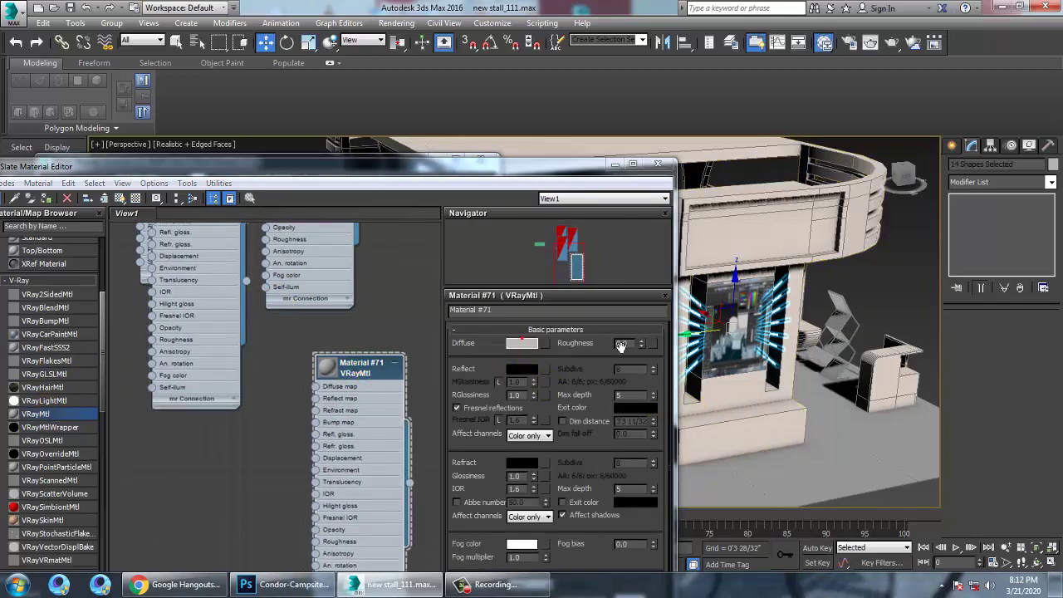
click(521, 343)
drag(393, 141, 392, 191)
click(489, 199)
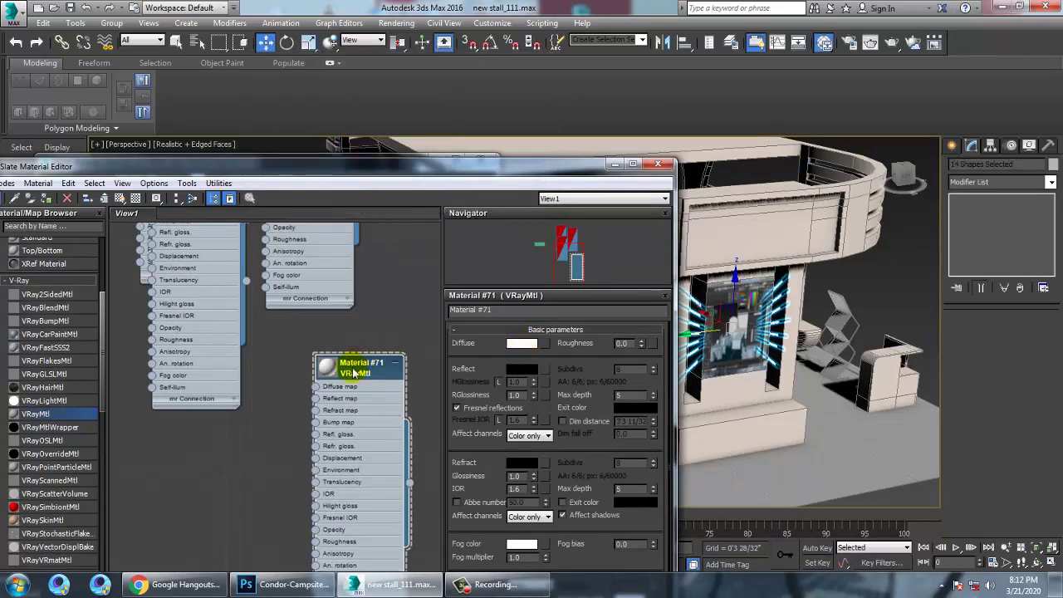
click(522, 370)
drag(392, 133, 393, 191)
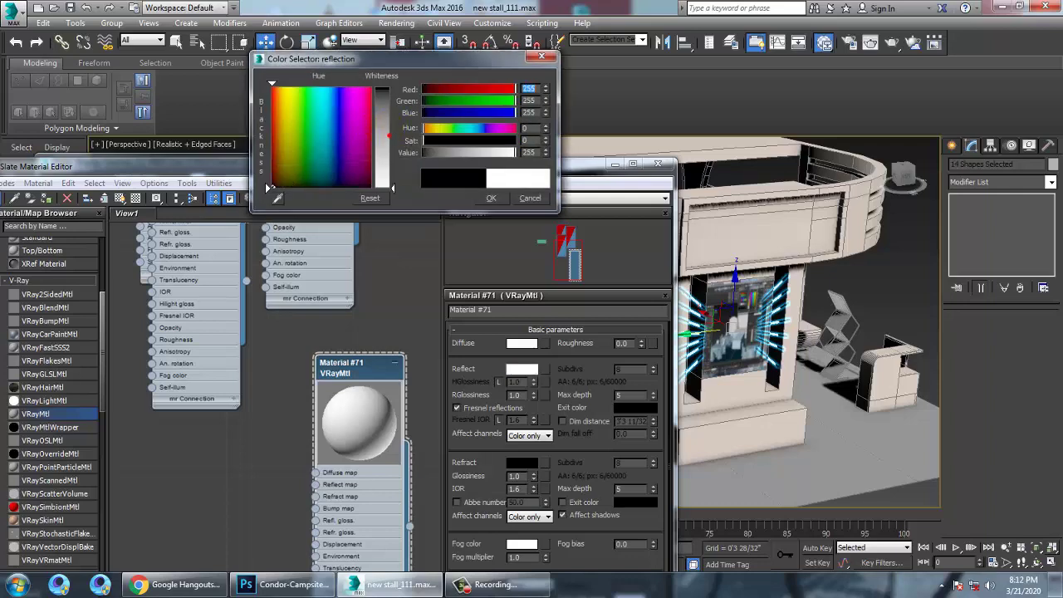
click(493, 199)
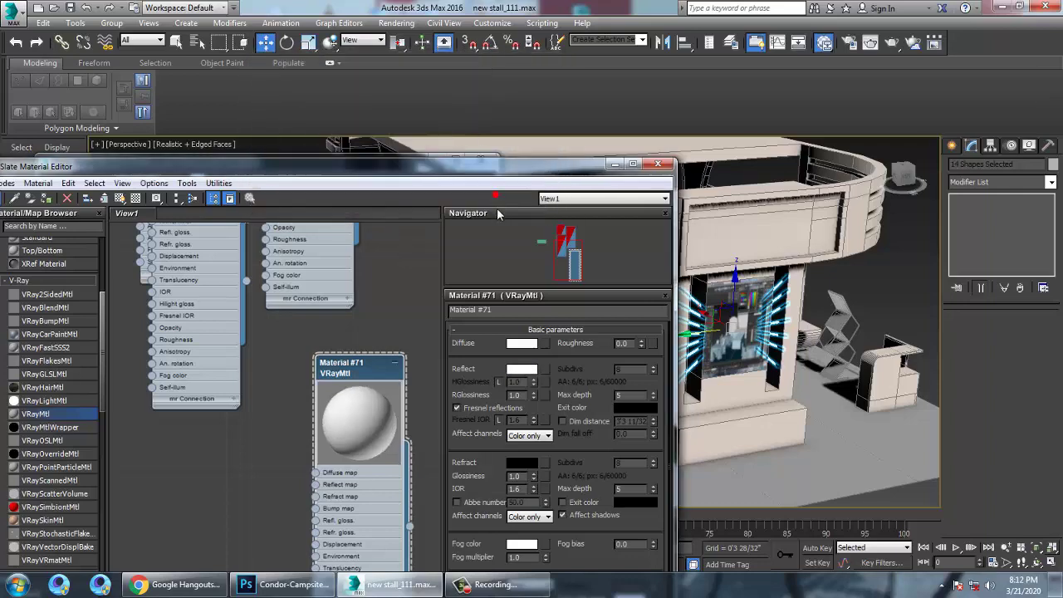
Unlock the highlight glossiness, set HGlossiness to 0.66 and RGlossiness to 0.7, with Fresnel IOR at 0.0 and Fresnel reflections off.
click(499, 381)
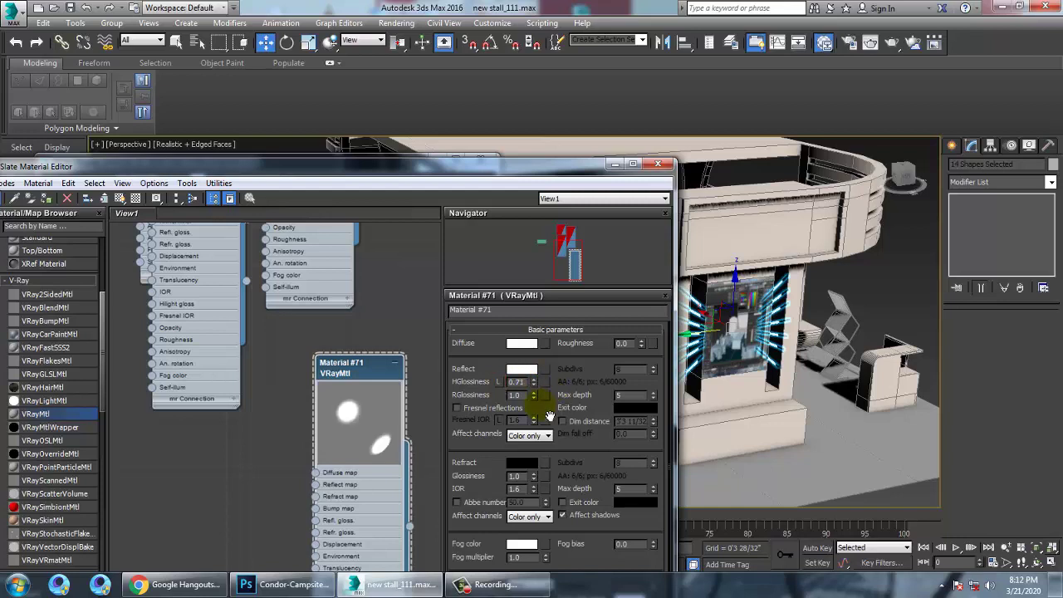
drag(548, 410, 537, 403)
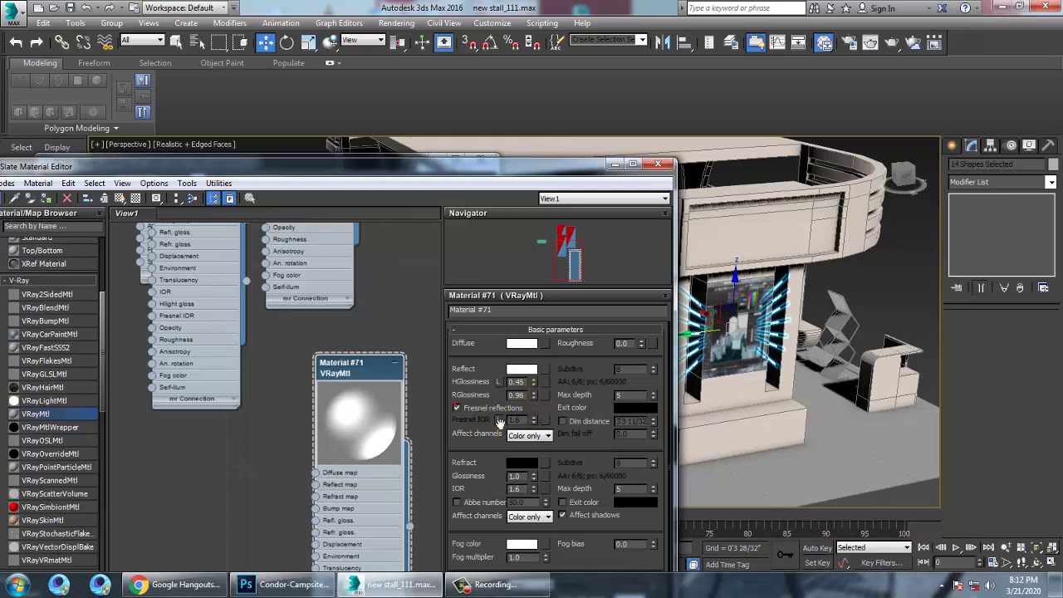
click(500, 421)
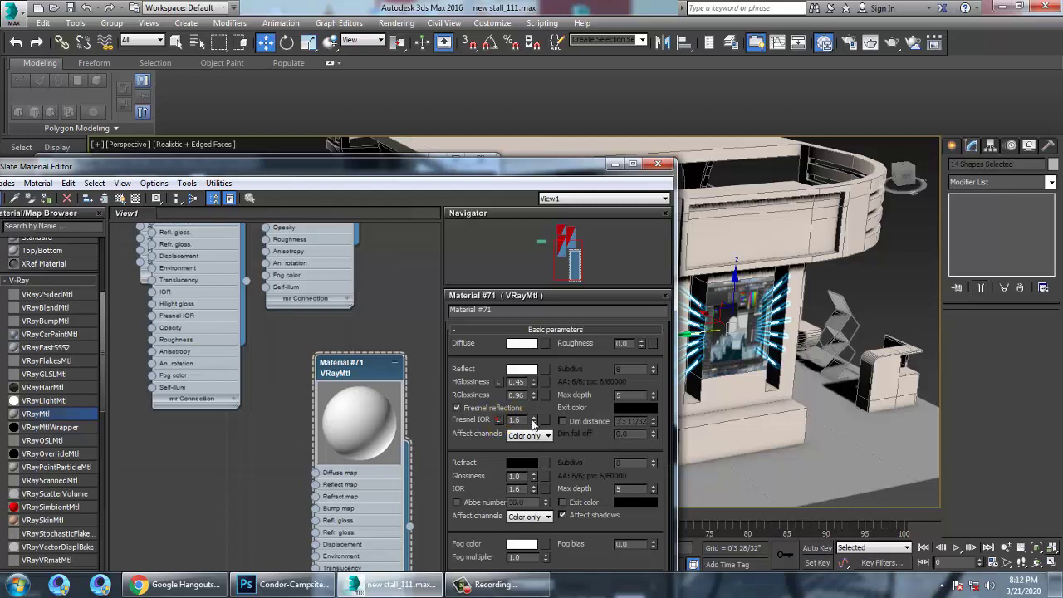
right_click(534, 421)
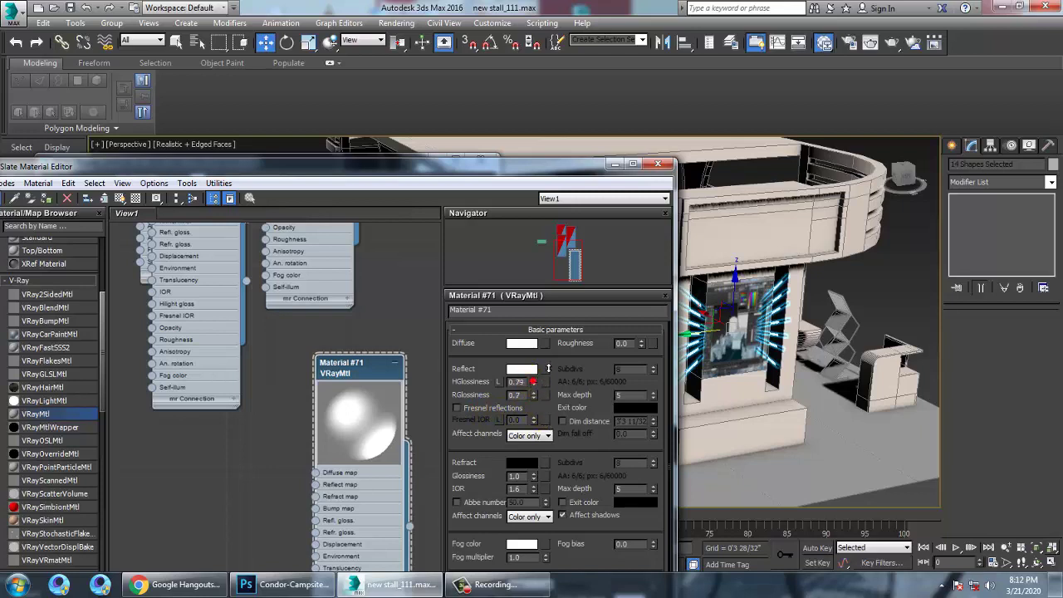
drag(548, 368, 534, 395)
Assign the reflective material to the selected slats, show it in the viewport, and name it metal.
drag(67, 168, 263, 166)
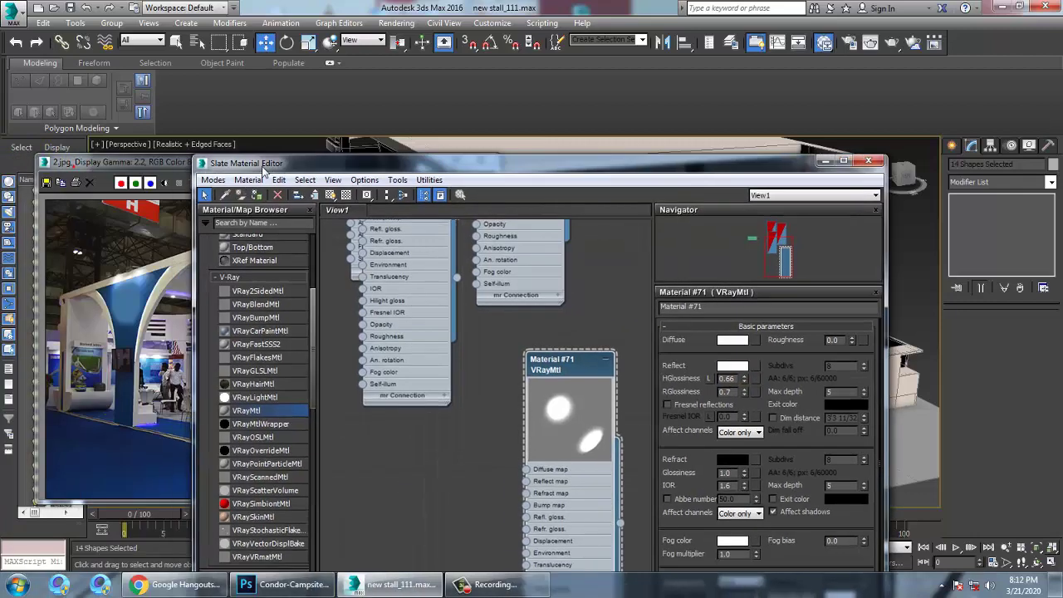
click(257, 195)
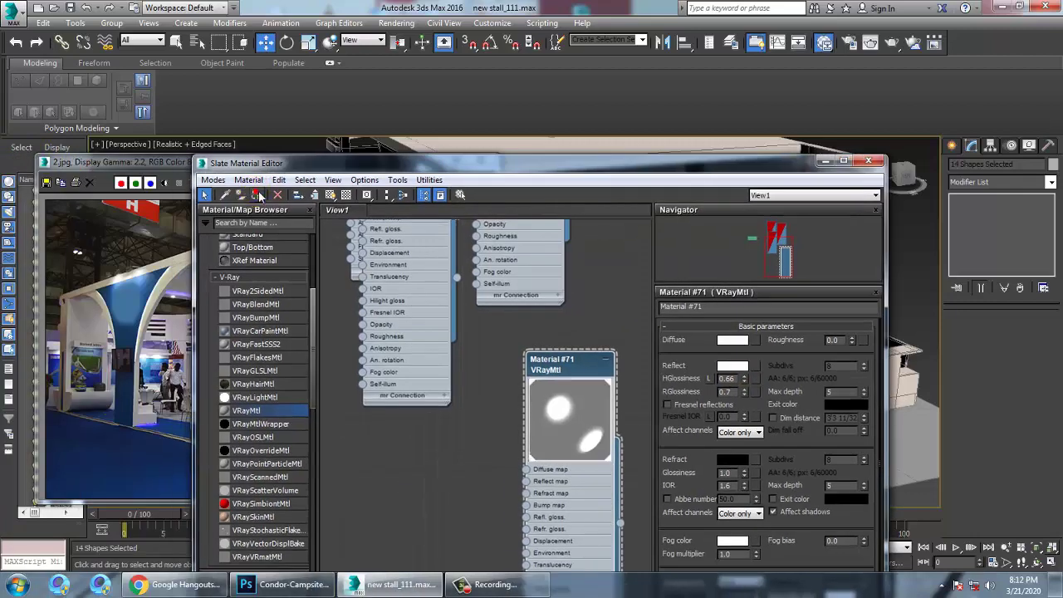
click(330, 195)
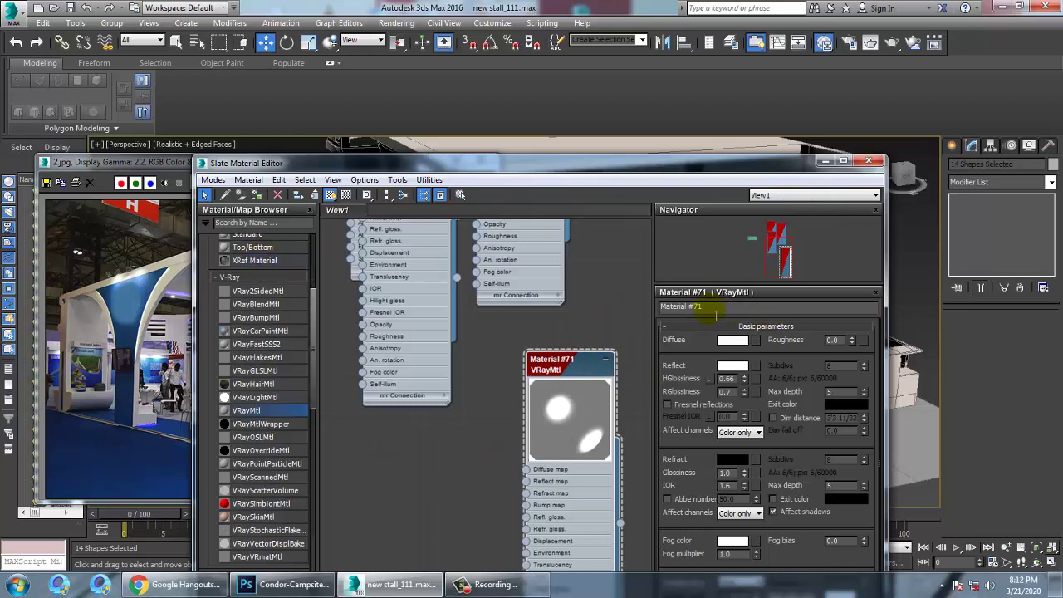
text(metal)
key(Return)
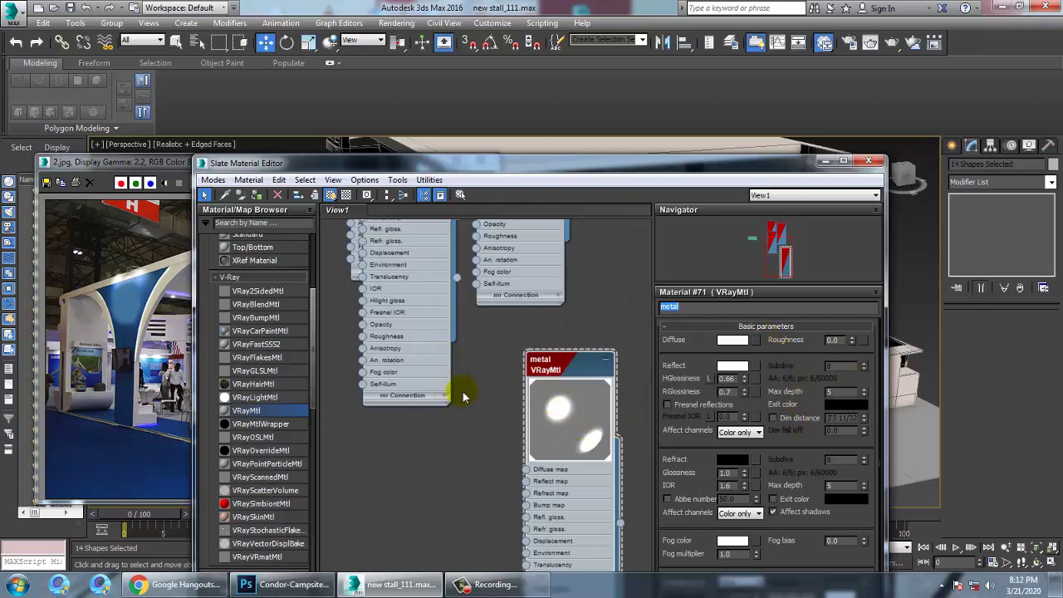
Try a VRayNormalMap on the metal material's bump map and delete the map node.
middle_drag(436, 326, 451, 464)
scroll(415, 311, down, 5)
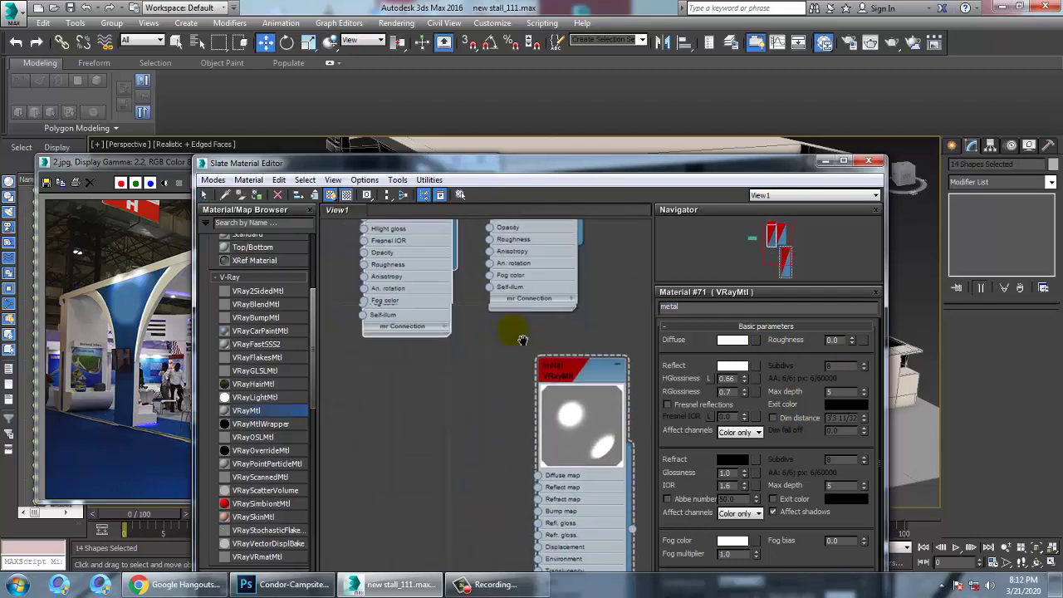
middle_drag(516, 352, 507, 351)
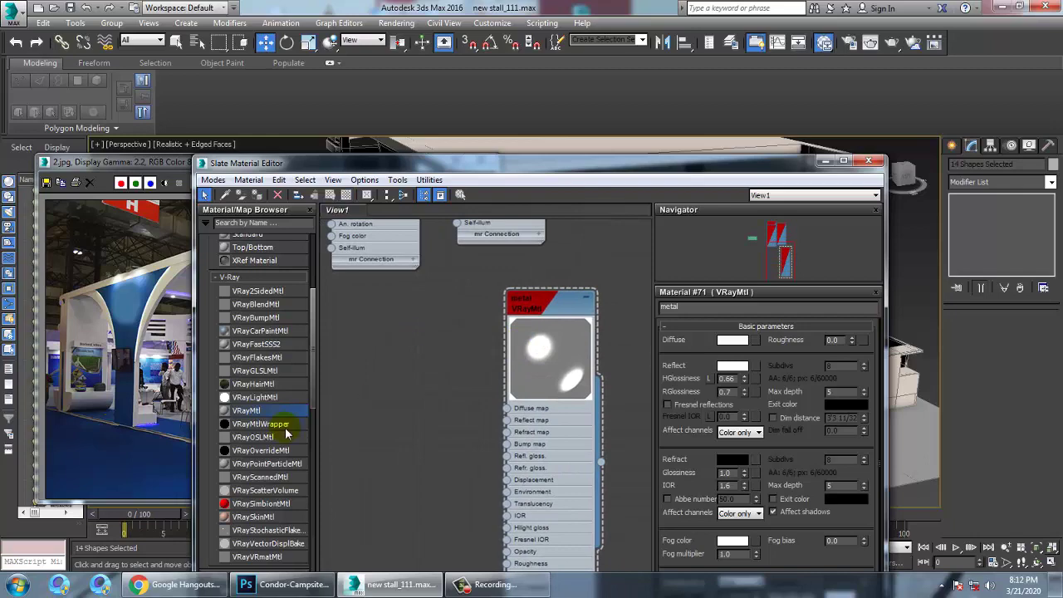
drag(314, 387, 323, 585)
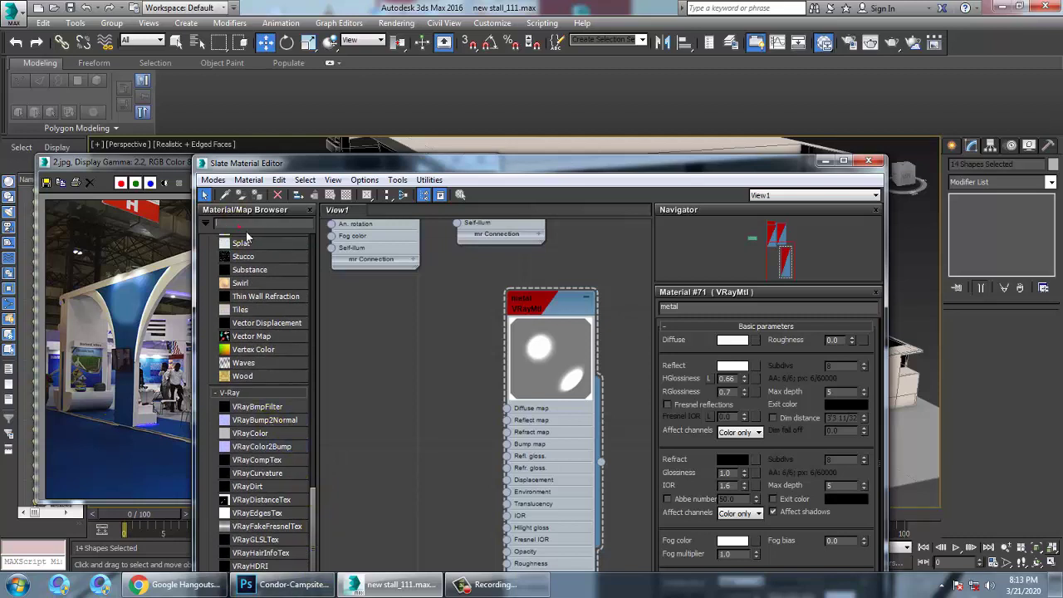
text(norma)
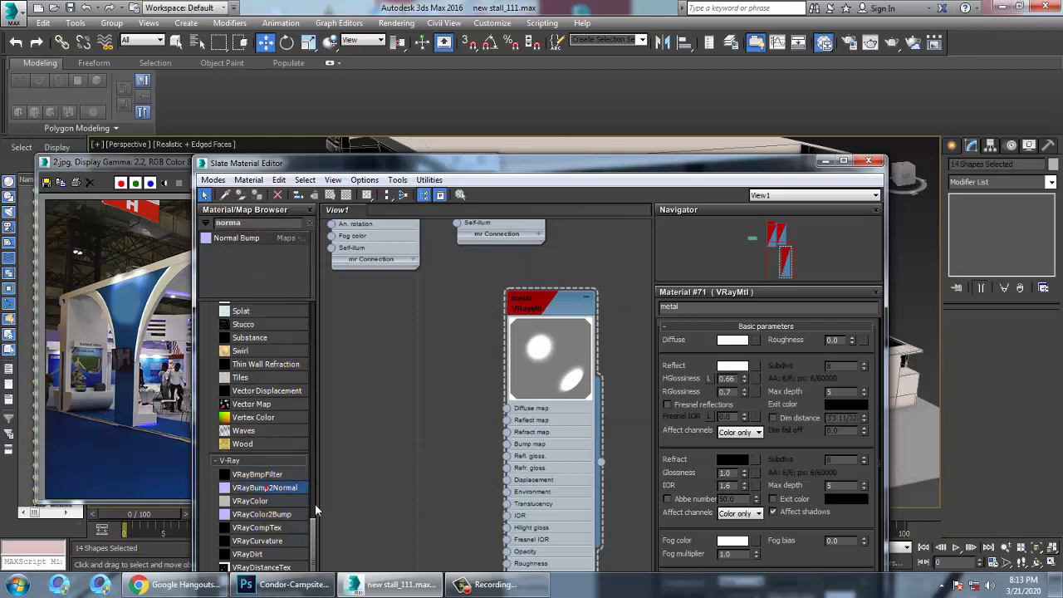
drag(314, 527, 319, 579)
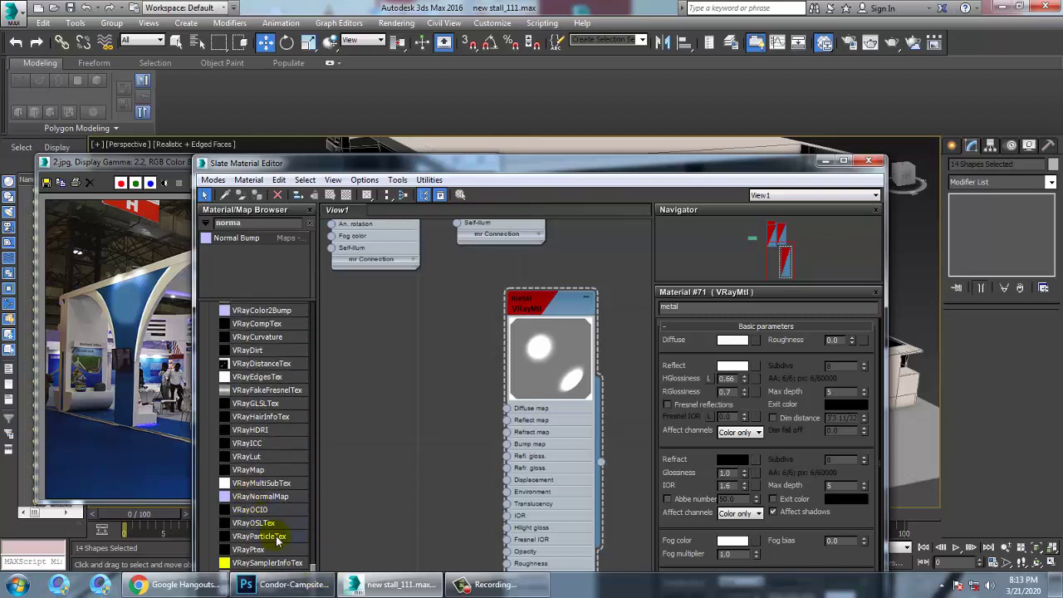
drag(266, 498, 413, 393)
double_click(378, 365)
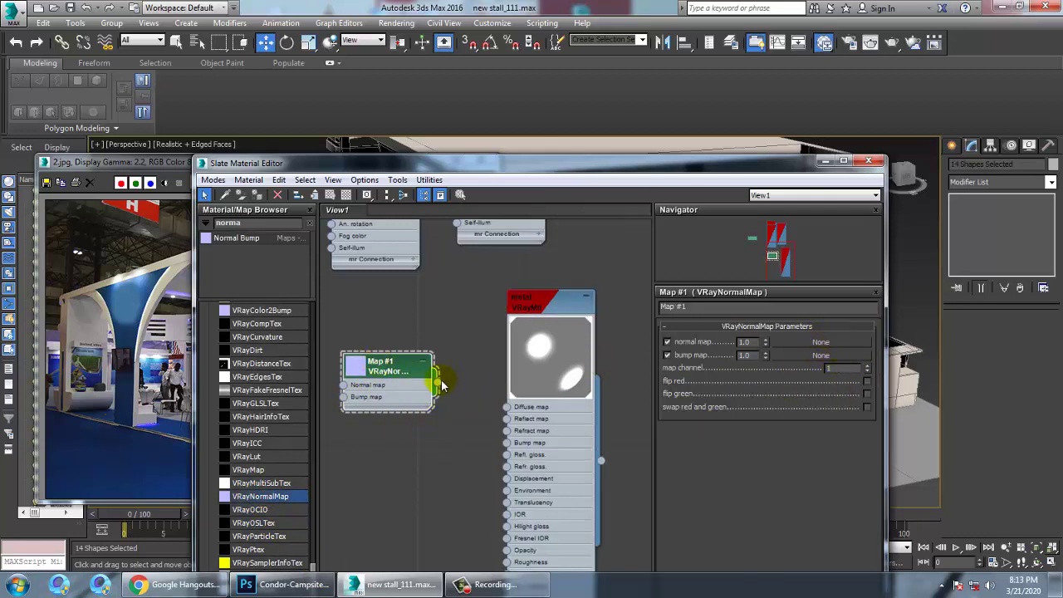
drag(484, 514, 508, 445)
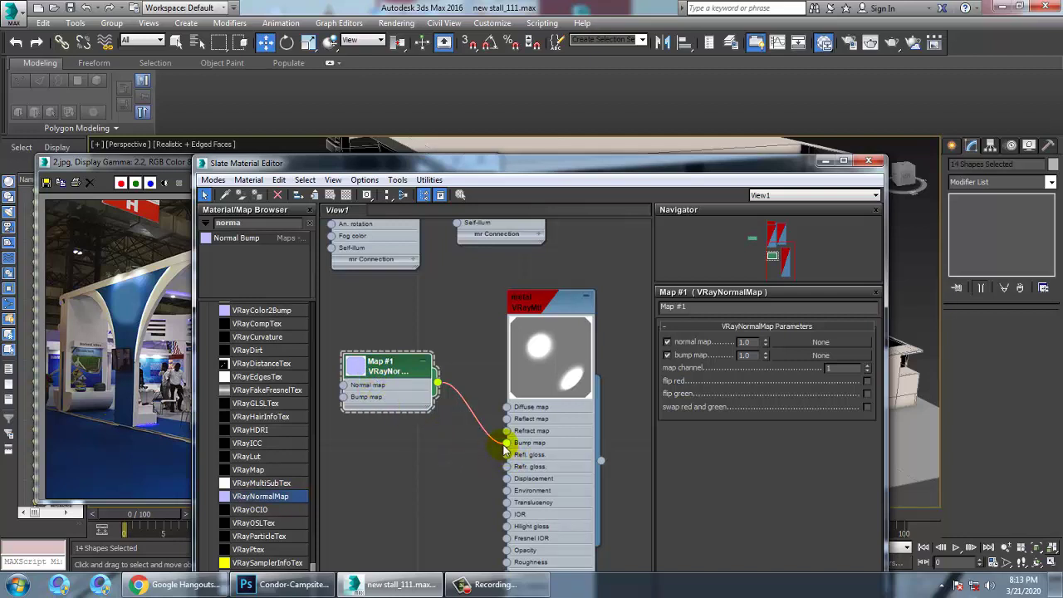
drag(504, 449, 506, 444)
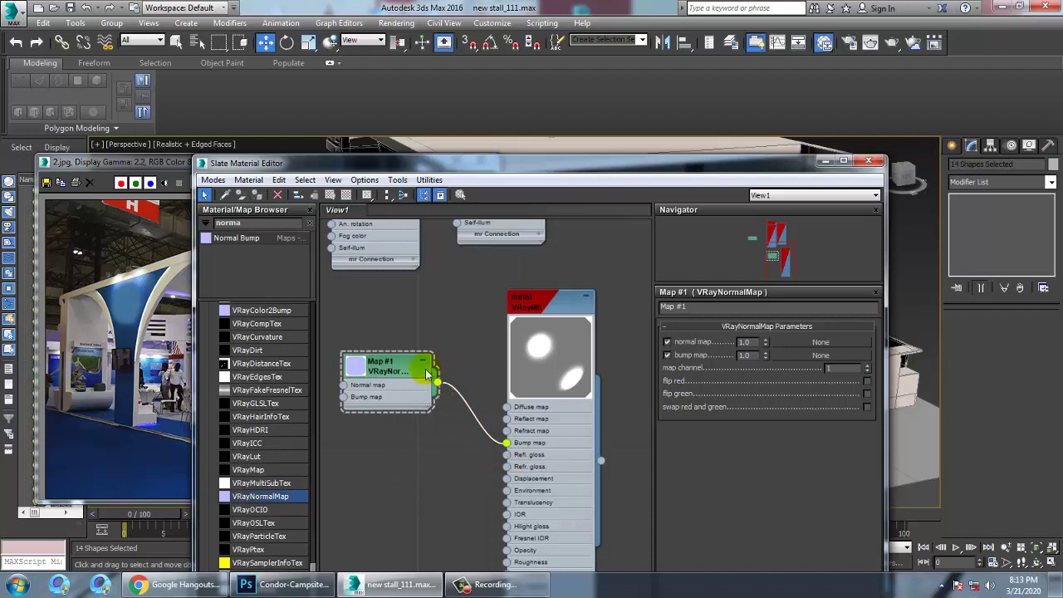
click(396, 373)
key(Delete)
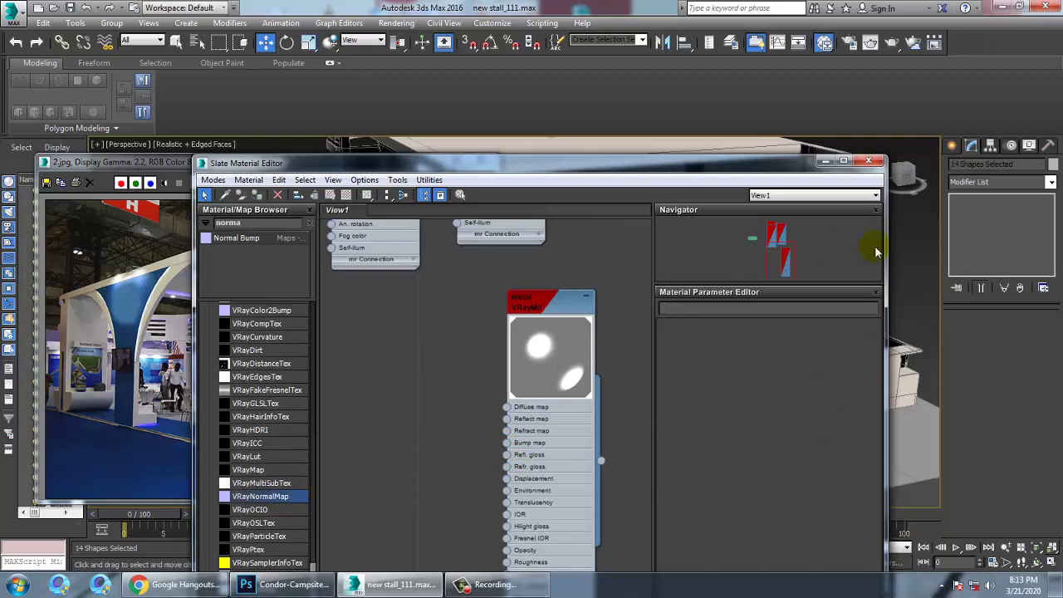
Clear the slat selection and make a test render of the poster pillar in the perspective view.
click(823, 162)
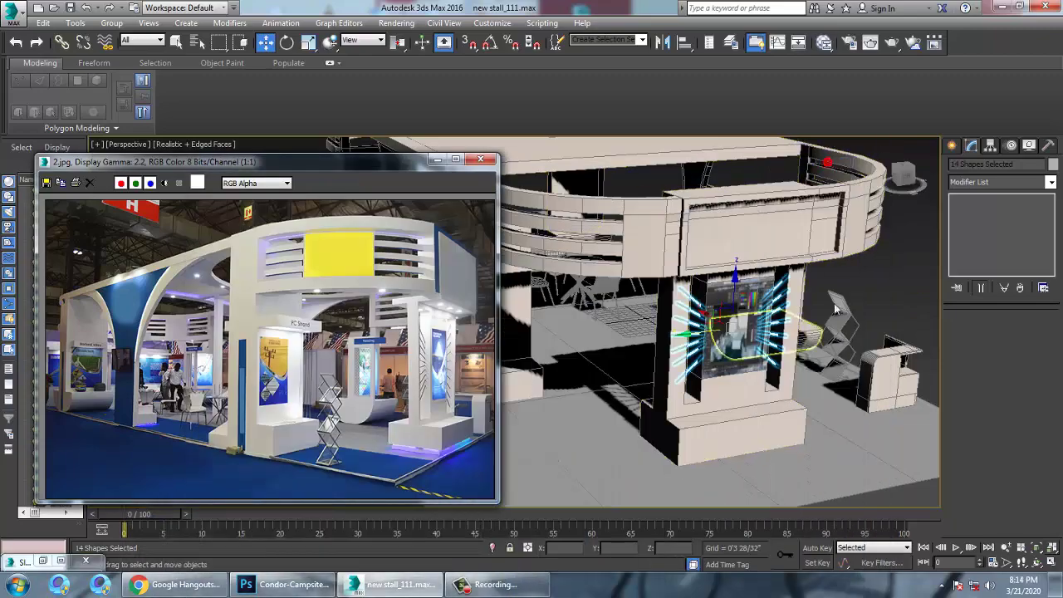
click(884, 251)
scroll(665, 353, up, 4)
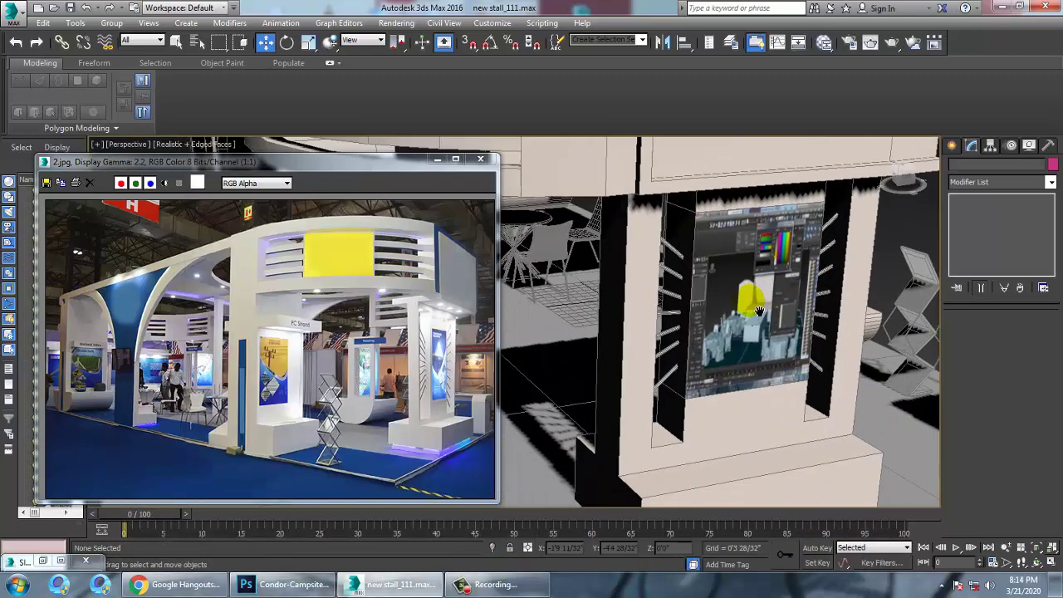
click(399, 22)
click(400, 35)
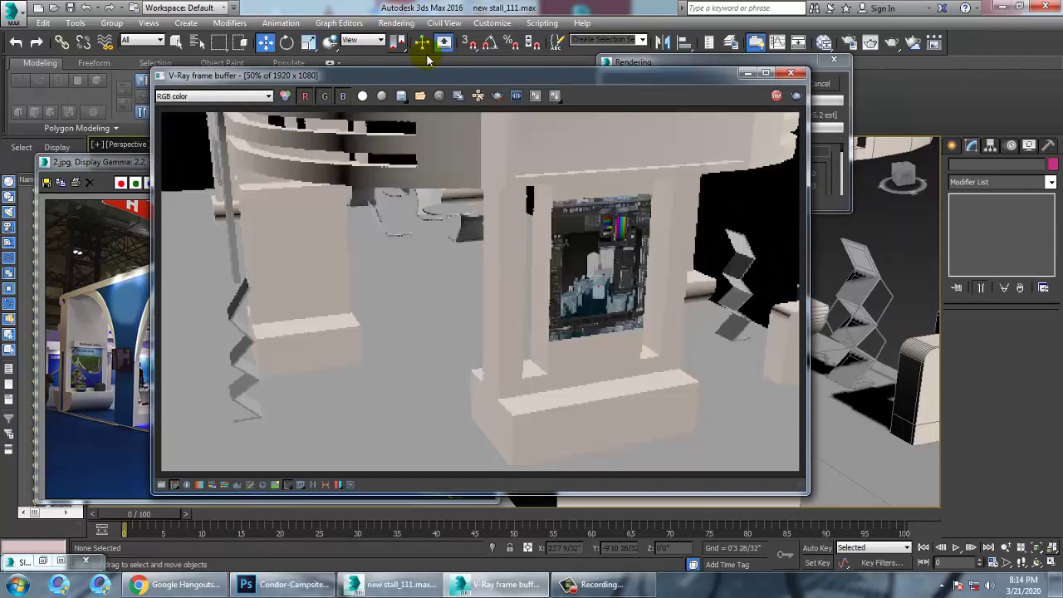
click(794, 73)
Select every object in the scene and convert them all to Editable Poly.
key(ctrl+a)
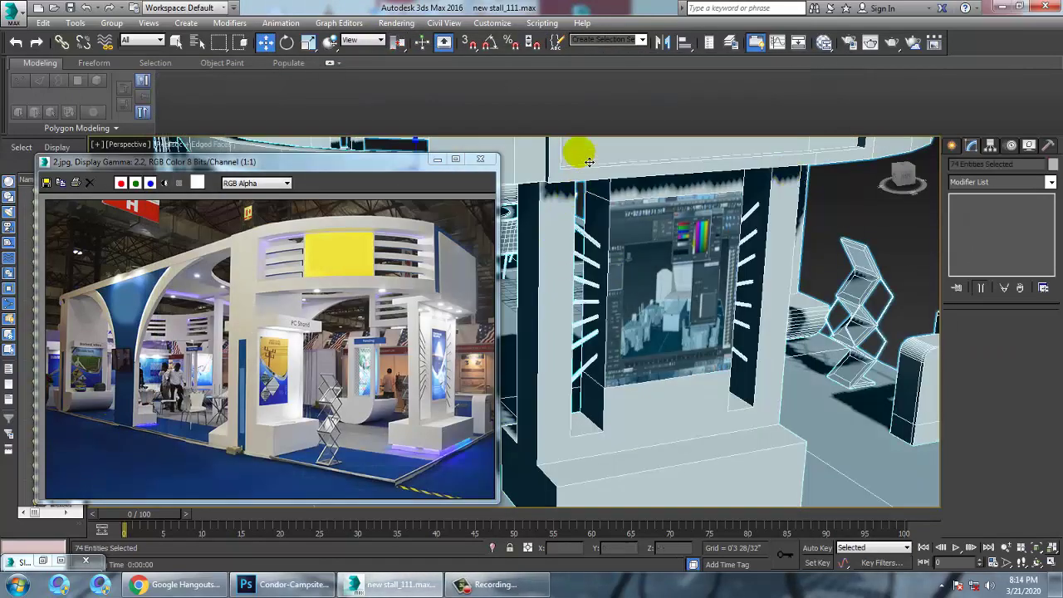
right_click(579, 151)
mouse_move(632, 282)
click(819, 294)
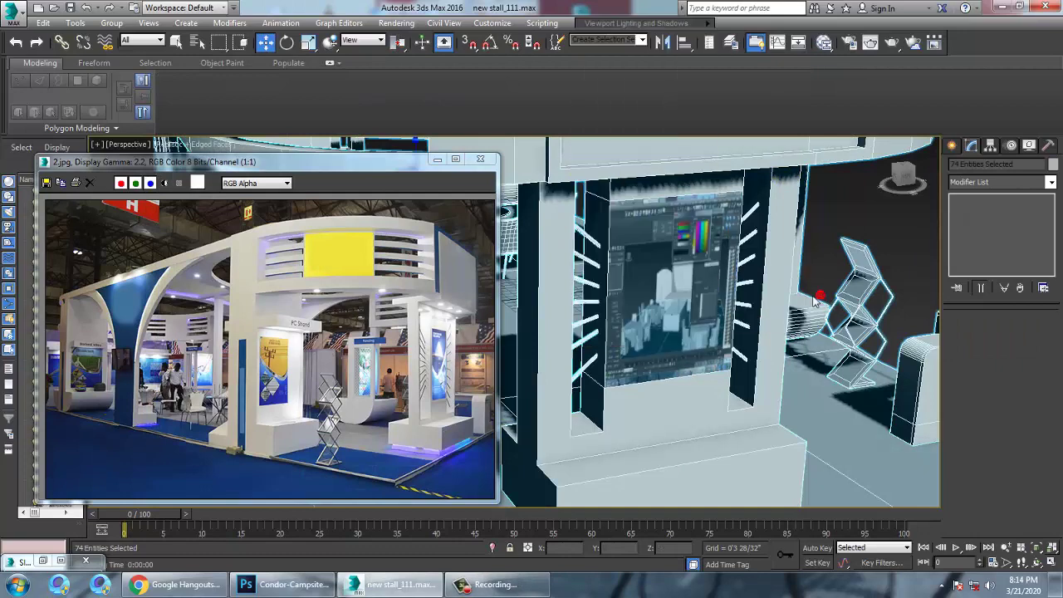
Render the perspective view again to check the pillar slats.
click(397, 24)
click(414, 42)
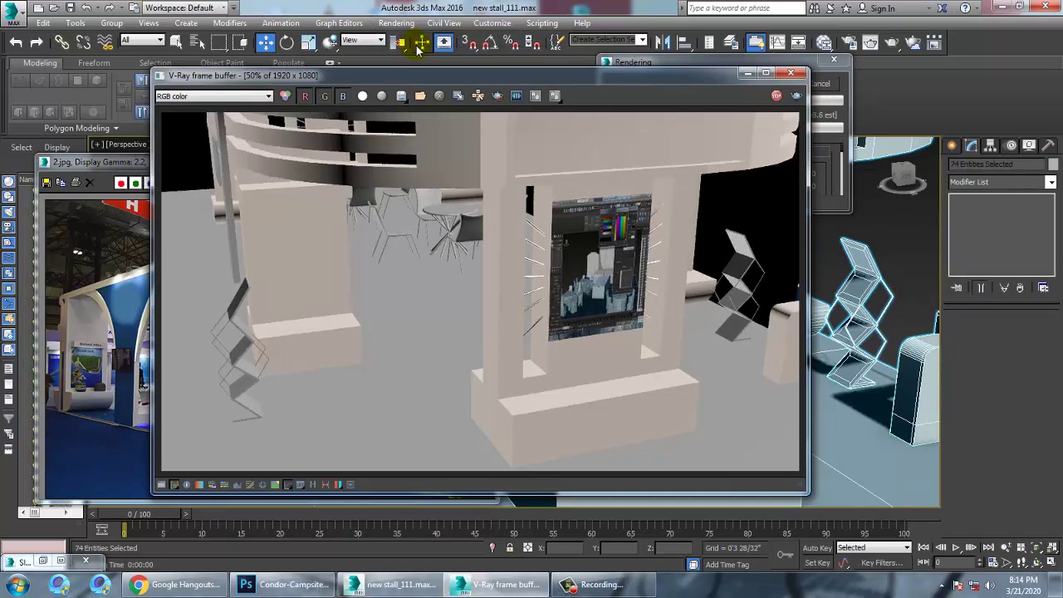
click(791, 72)
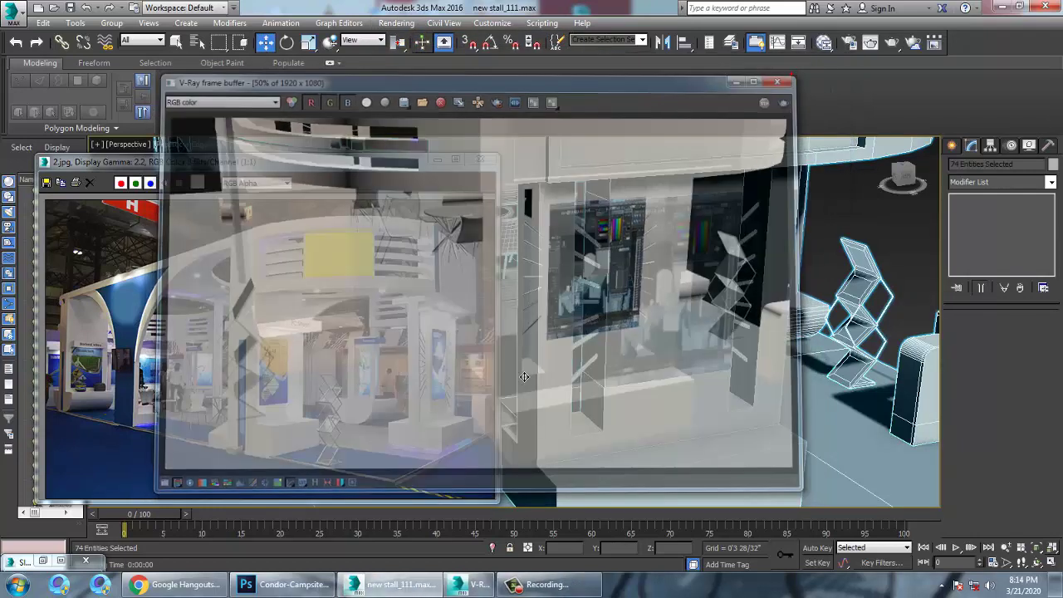
Assign the existing dark blue VRayMtl to the stall's floor plane.
scroll(849, 347, down, 5)
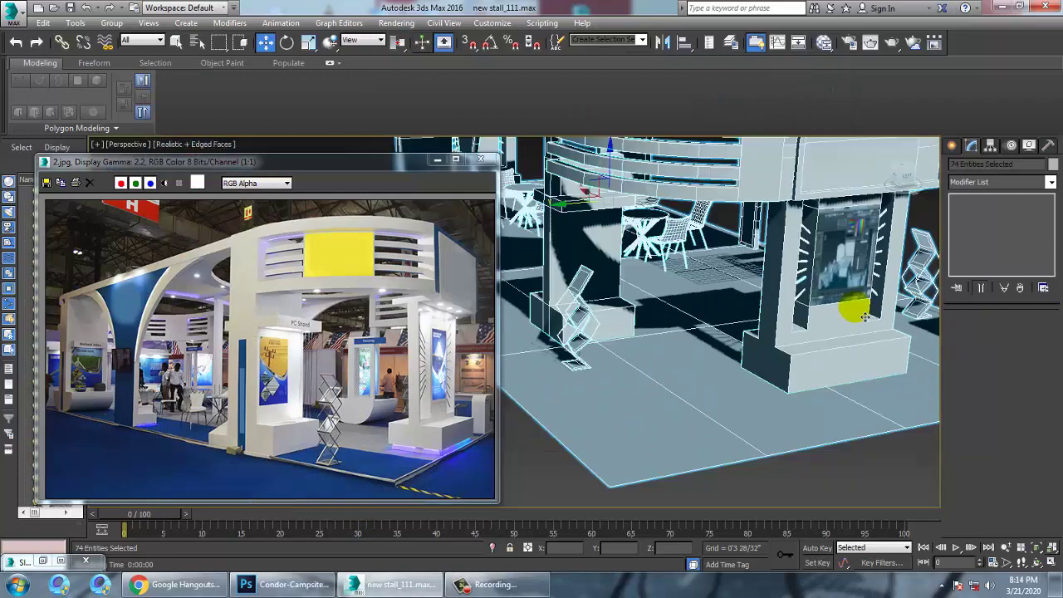
middle_drag(857, 310, 920, 320)
click(911, 461)
click(768, 380)
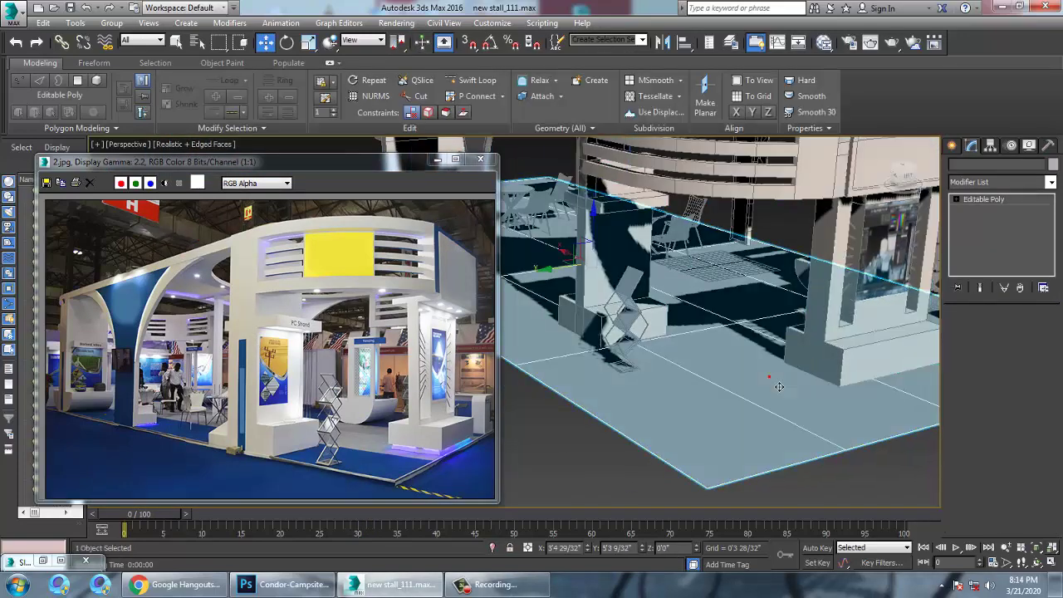
key(m)
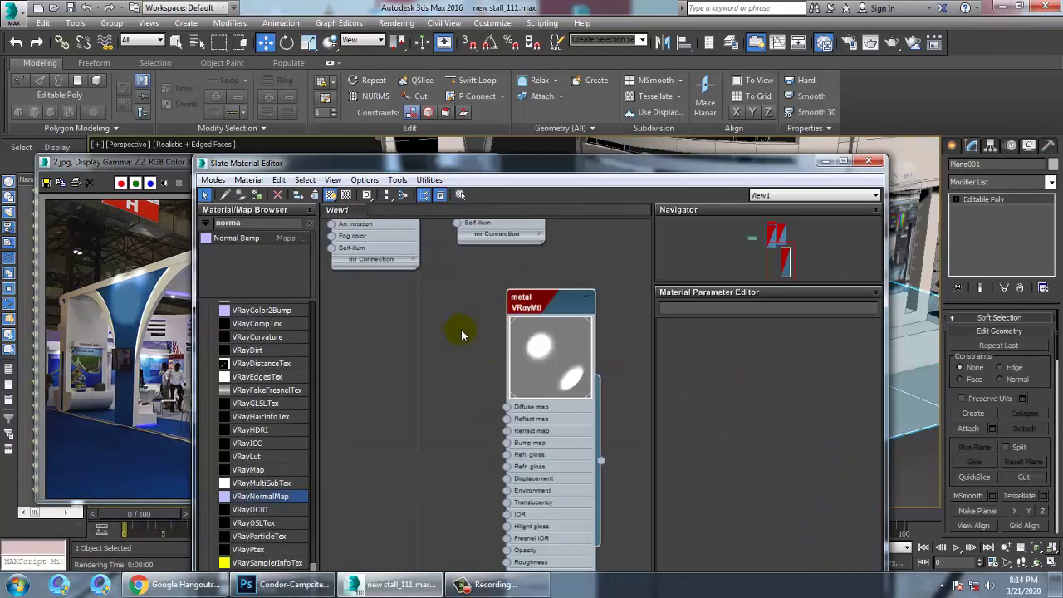
middle_drag(497, 326, 504, 474)
middle_drag(472, 255, 520, 462)
click(448, 340)
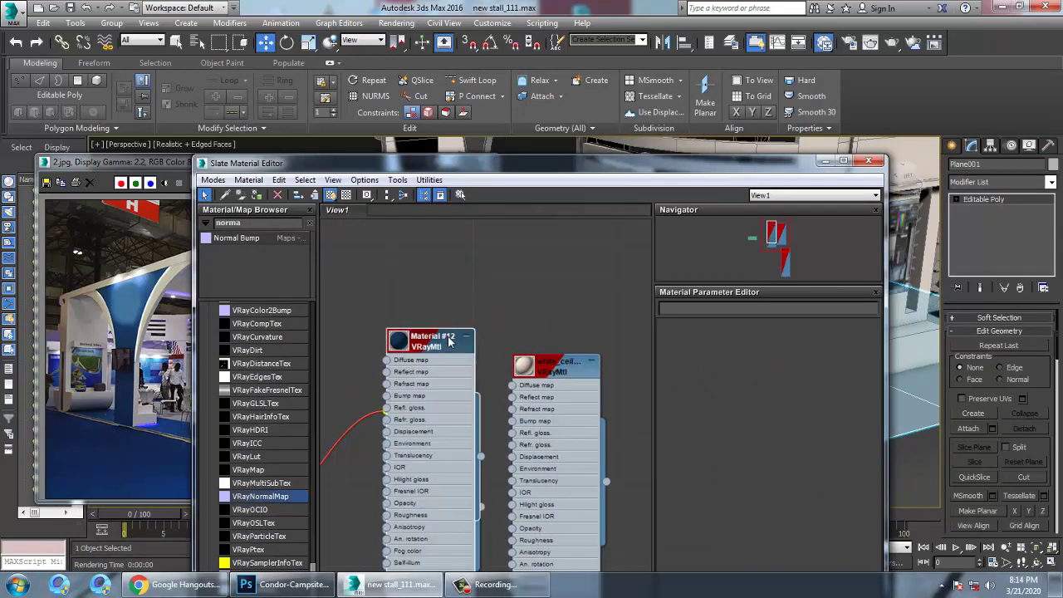
click(257, 195)
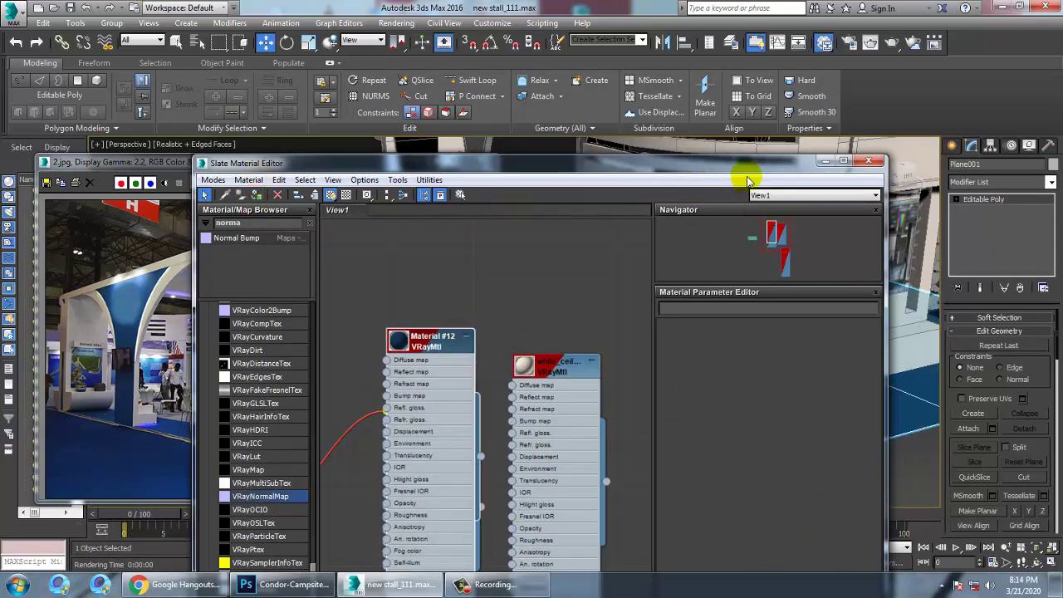
click(824, 162)
Assign the dark blue VRayMtl to the narrow vertical strip polygons on the square-based pillar's shaft and base.
scroll(847, 291, up, 2)
middle_drag(779, 331, 735, 309)
scroll(700, 336, up, 5)
click(677, 305)
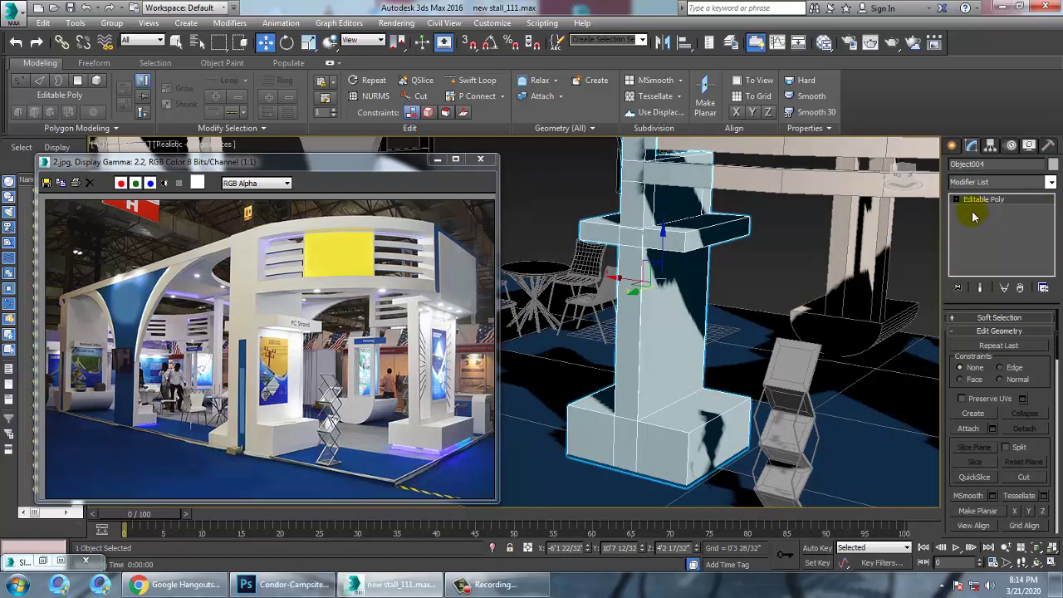
click(996, 242)
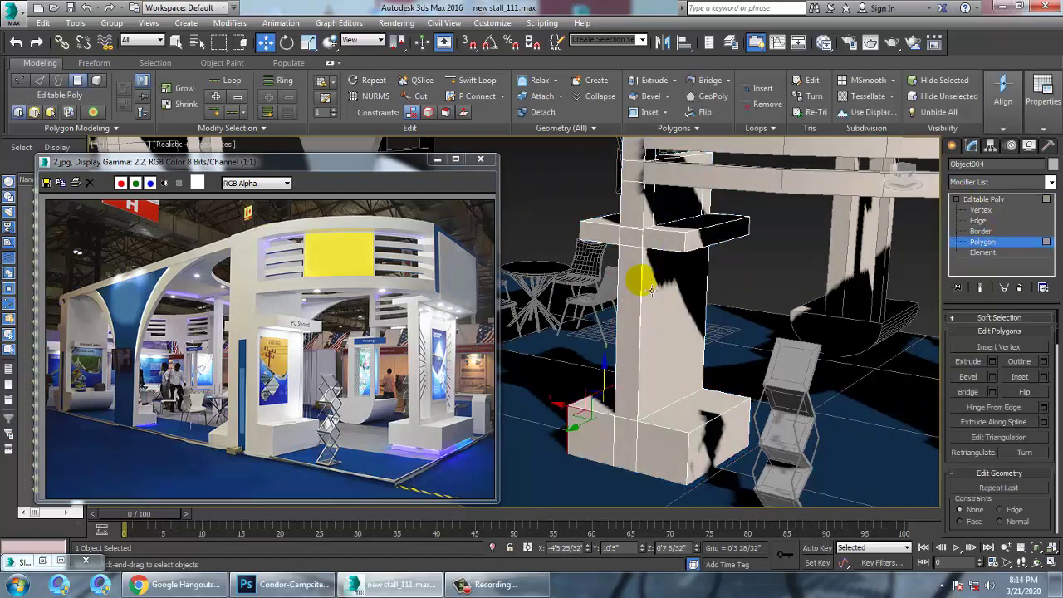
click(636, 281)
ctrl+click(633, 454)
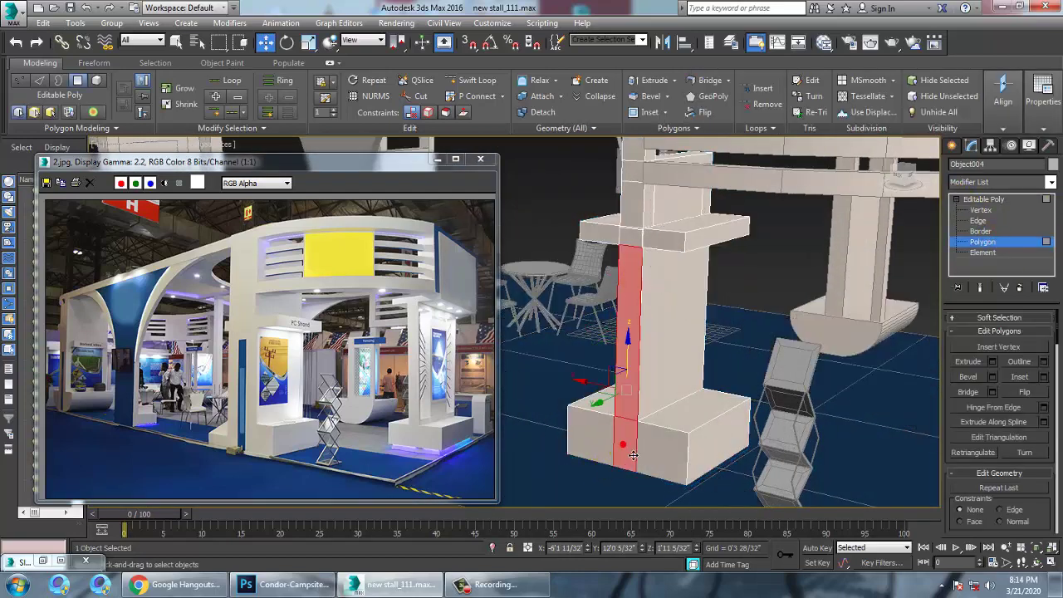
key(m)
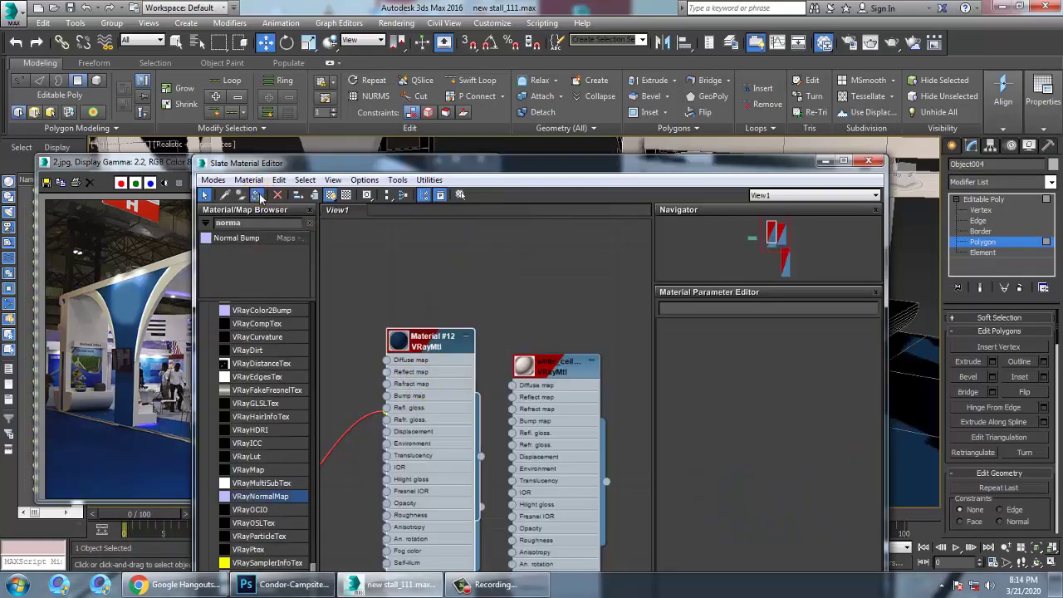
click(826, 161)
Assign the same dark blue material to the narrow outer face polygon of the pillar with the rounded base.
alt+middle_drag(797, 341, 741, 316)
click(985, 202)
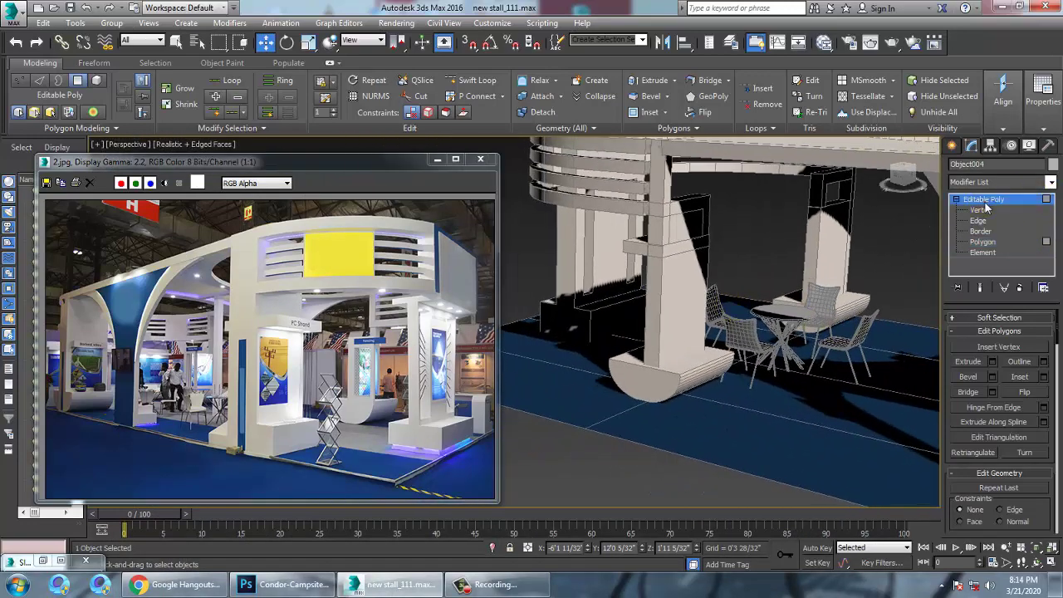
click(678, 290)
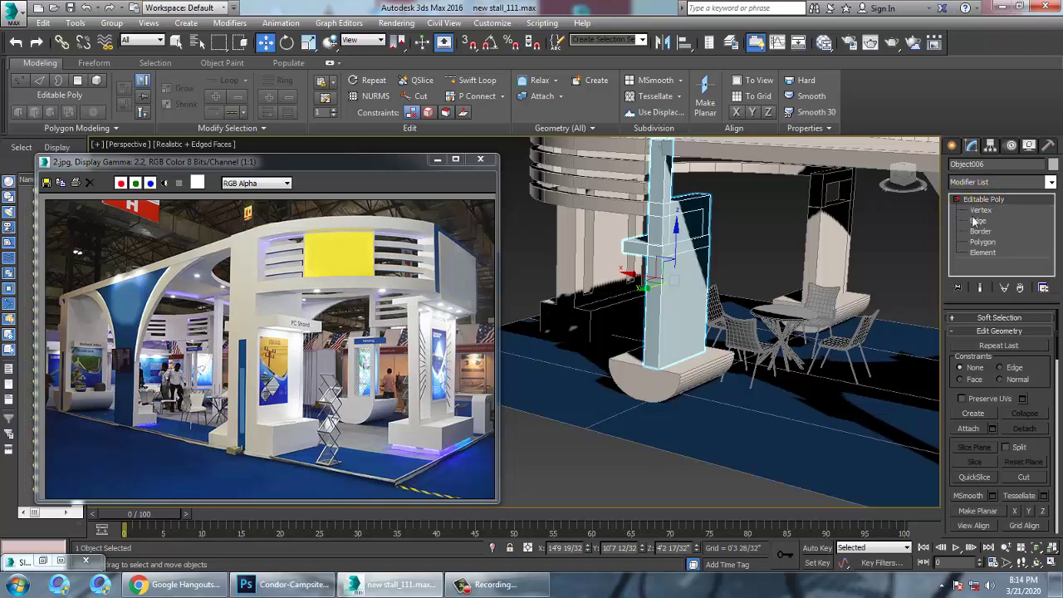
click(983, 242)
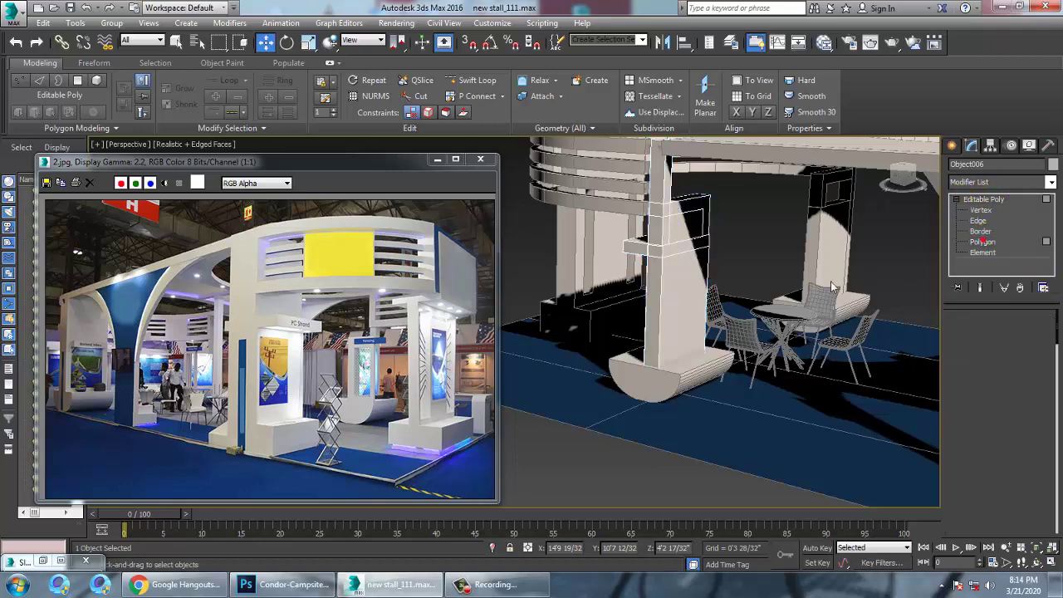
click(657, 329)
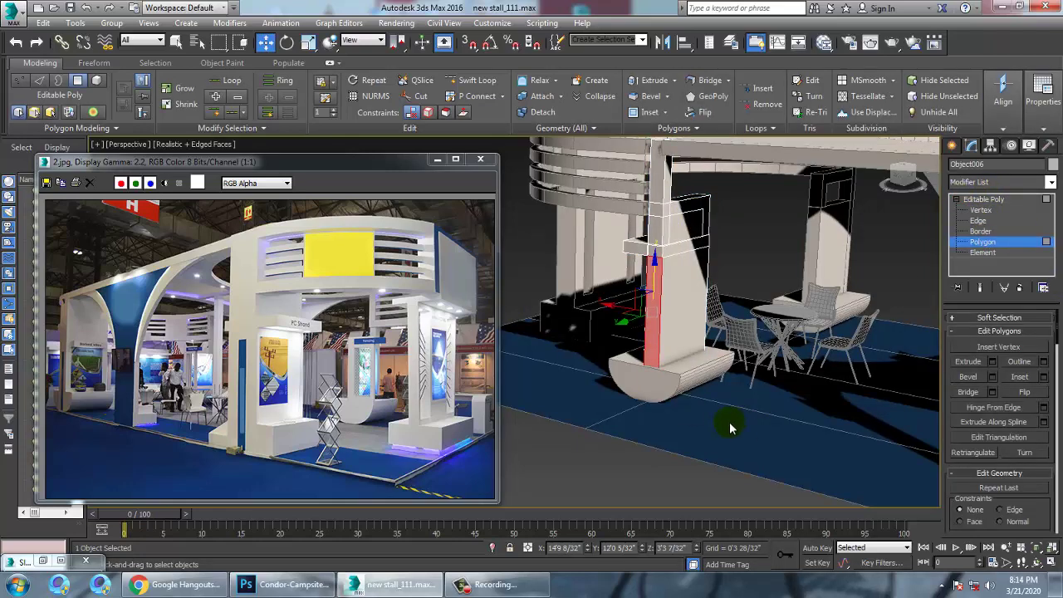
key(m)
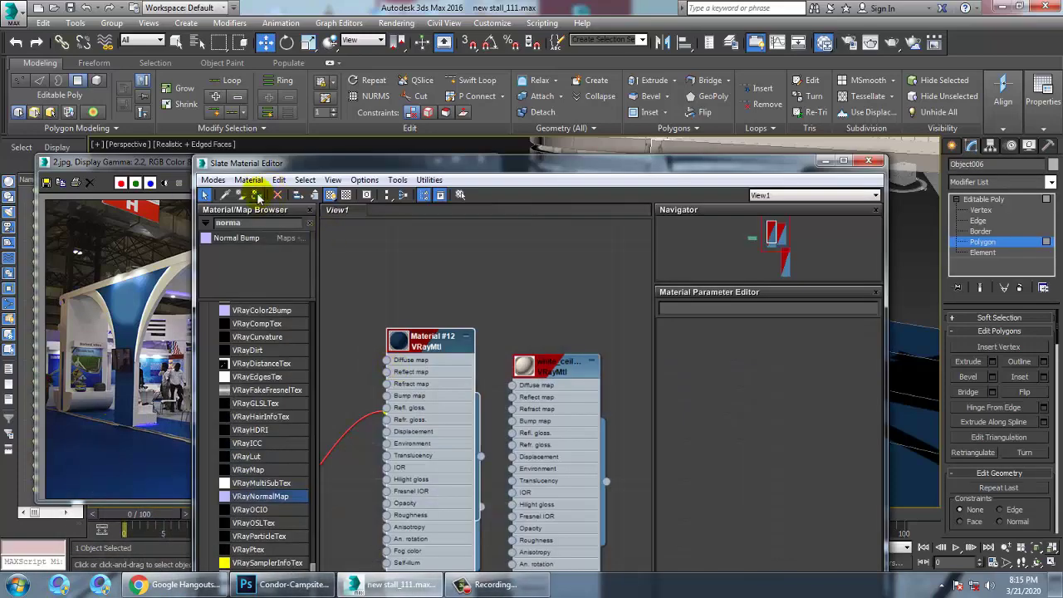
click(824, 163)
Assign the dark blue material to the main structure's narrow column face above the rounded base, on the opposite long side.
alt+middle_drag(773, 274, 807, 332)
scroll(818, 343, down, 3)
click(1001, 201)
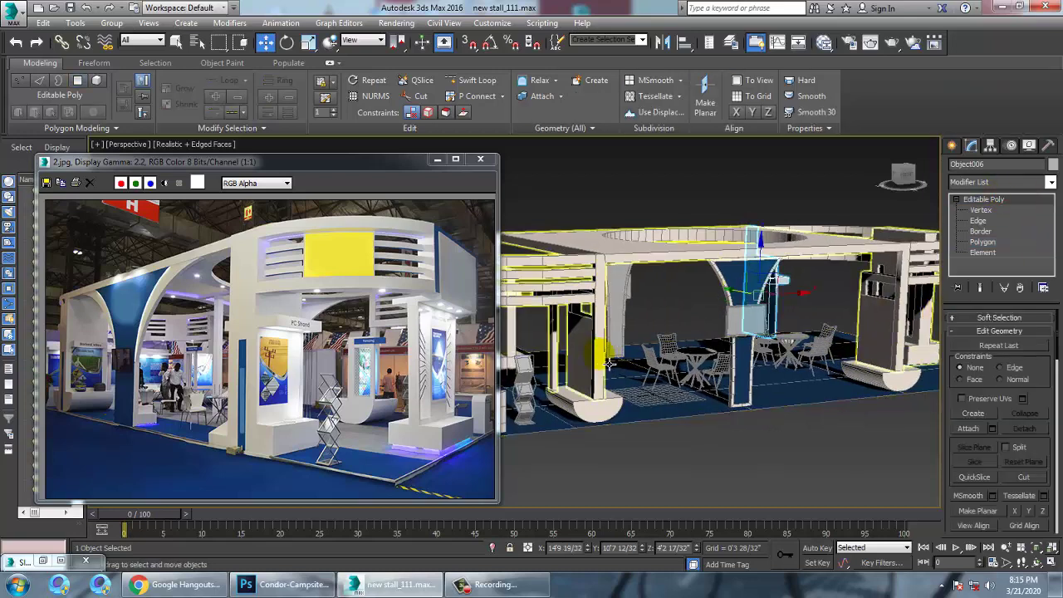
click(609, 355)
alt+middle_drag(609, 355, 642, 356)
key(4)
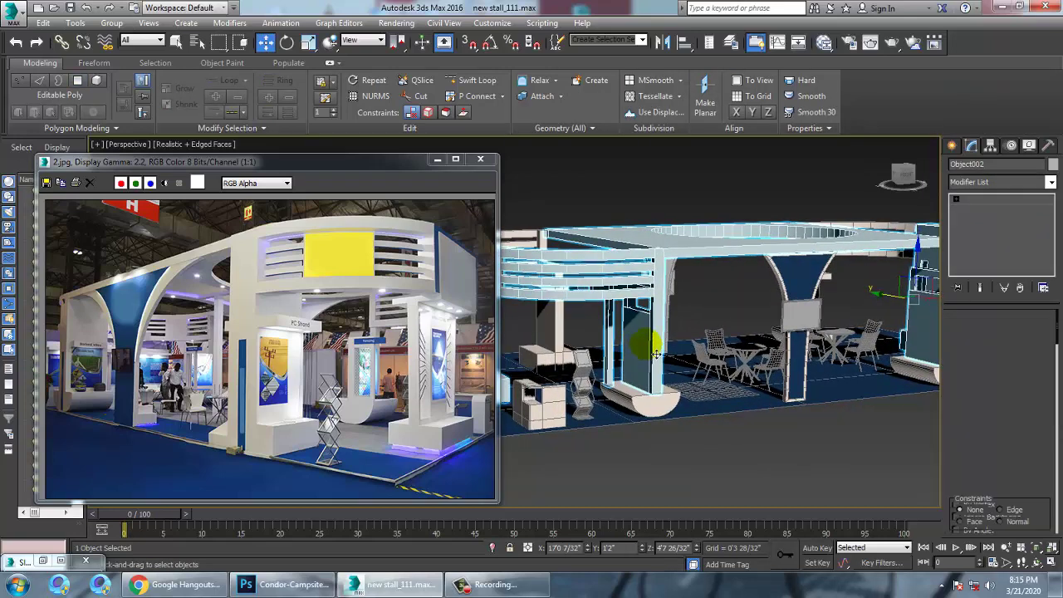
click(659, 341)
middle_drag(822, 336, 839, 349)
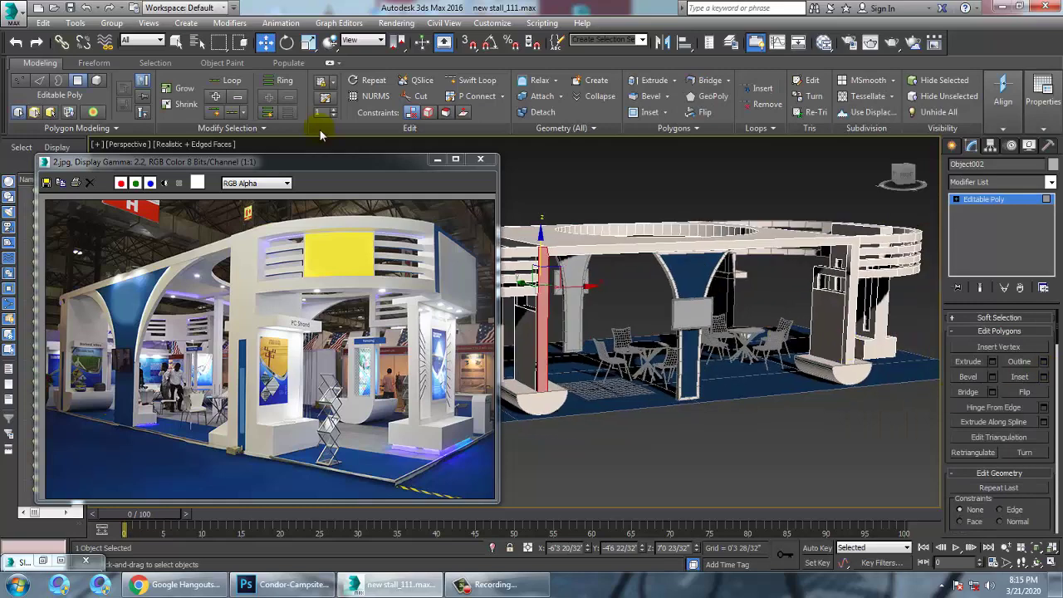
key(m)
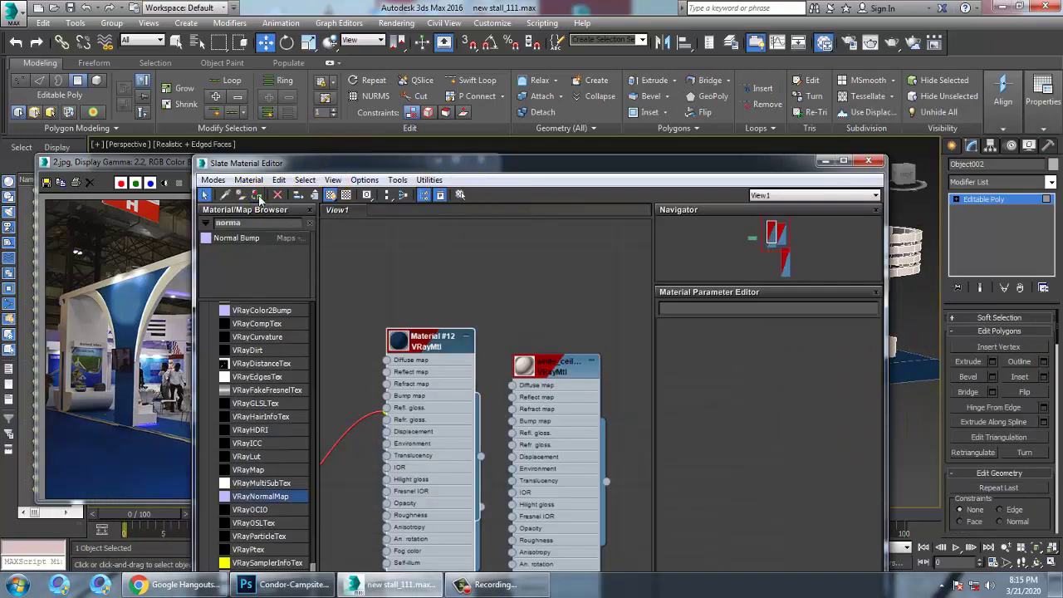
click(822, 161)
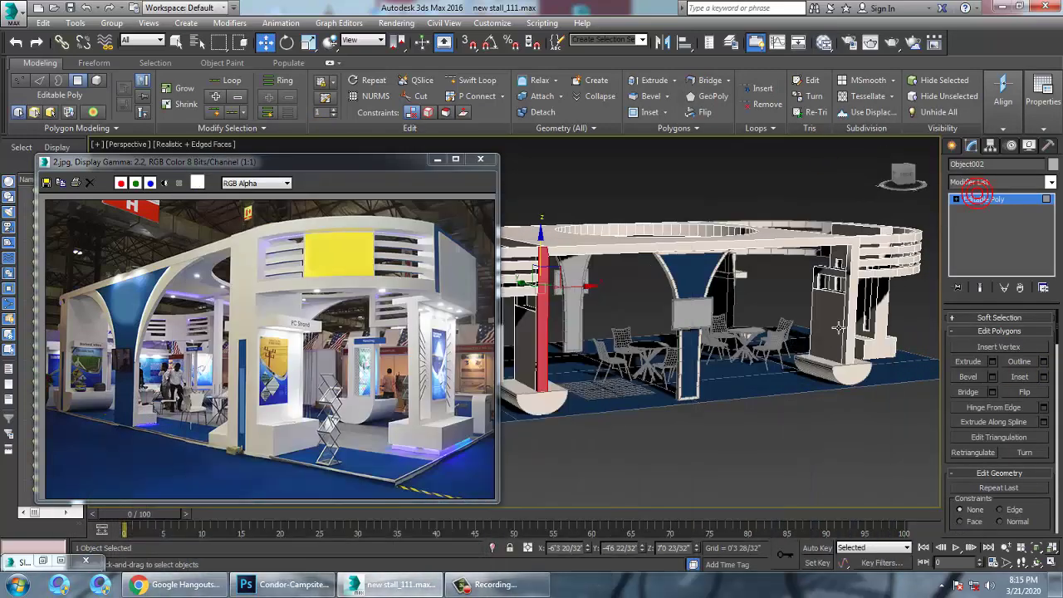
scroll(839, 328, up, 6)
click(648, 335)
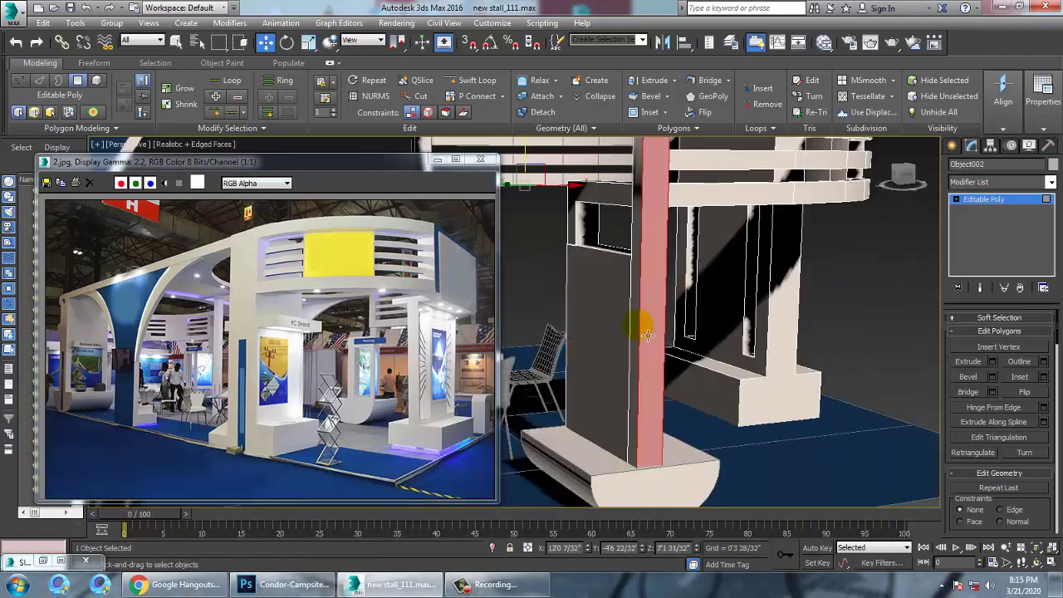
scroll(717, 347, down, 10)
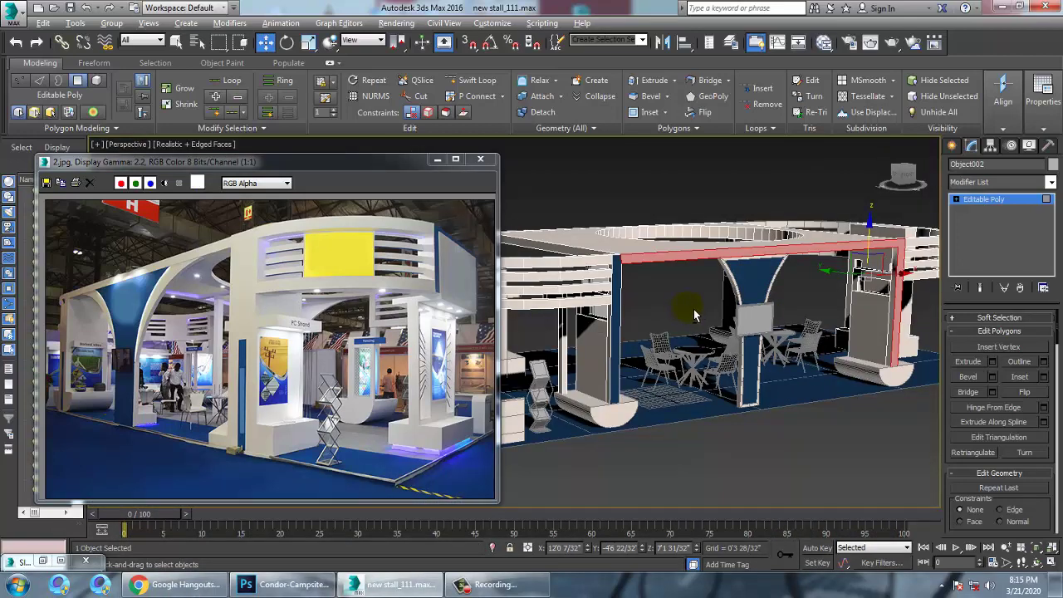
alt+middle_drag(695, 310, 723, 331)
click(712, 336)
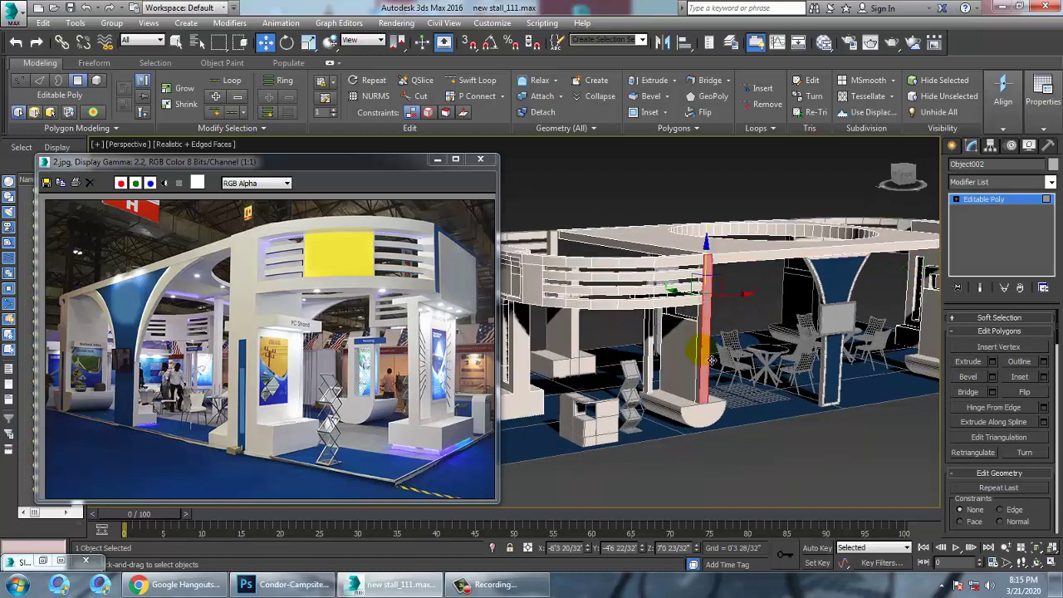
middle_drag(825, 333, 865, 334)
alt+middle_drag(866, 334, 696, 336)
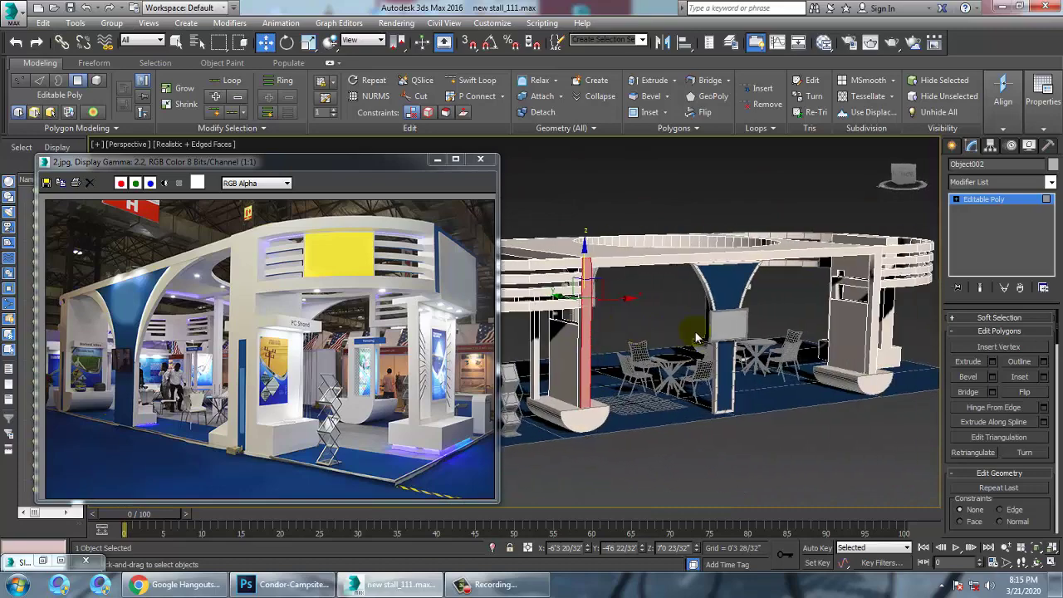
middle_drag(689, 299, 779, 365)
scroll(874, 335, down, 5)
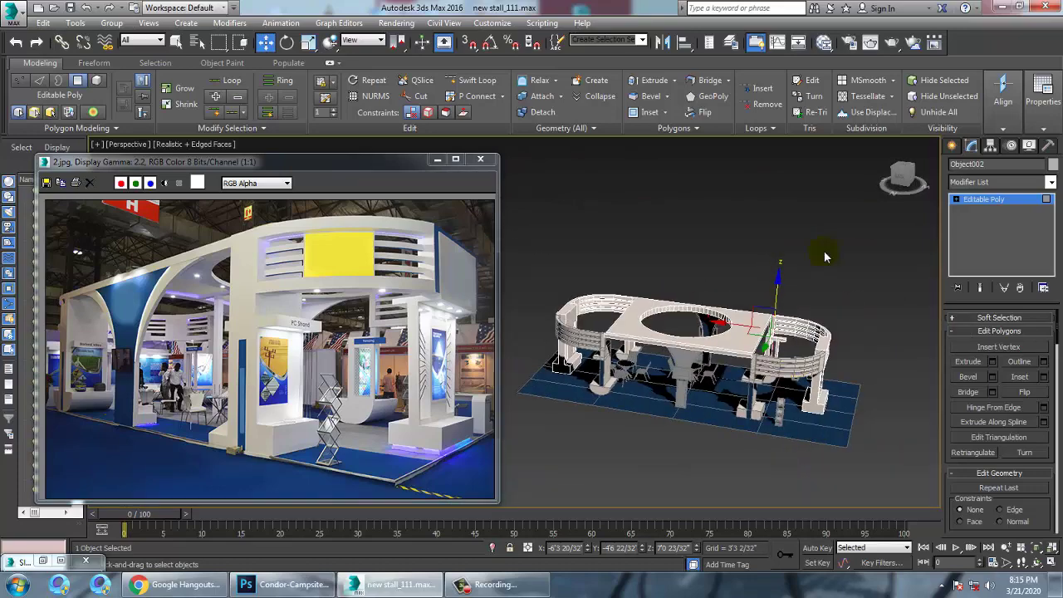
click(824, 251)
drag(214, 169, 221, 130)
click(42, 563)
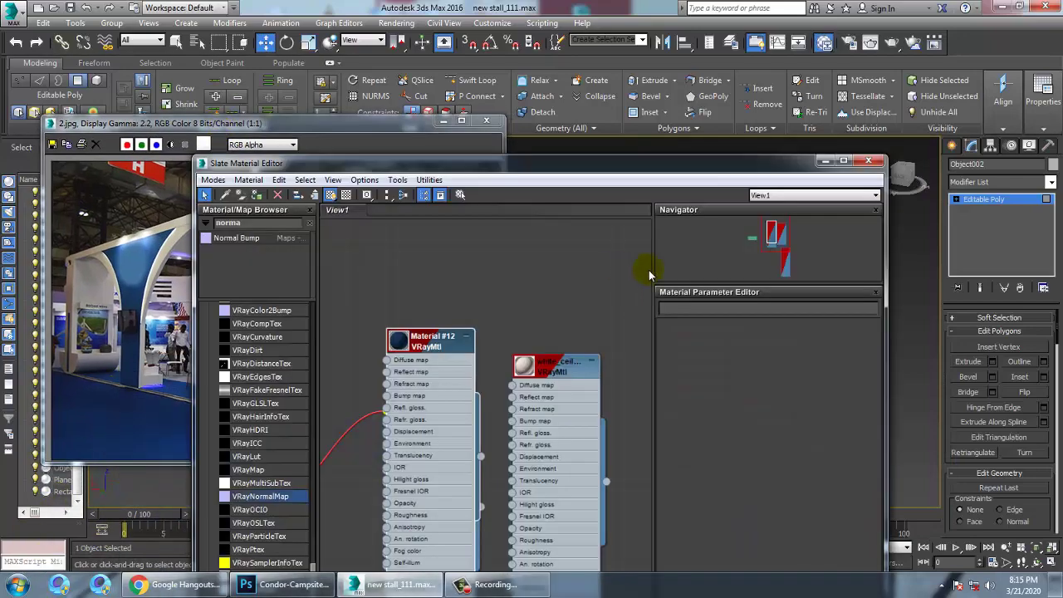
click(826, 161)
View the reference photo 3.jpg from the desktop's stall image folder and minimize its window.
click(339, 23)
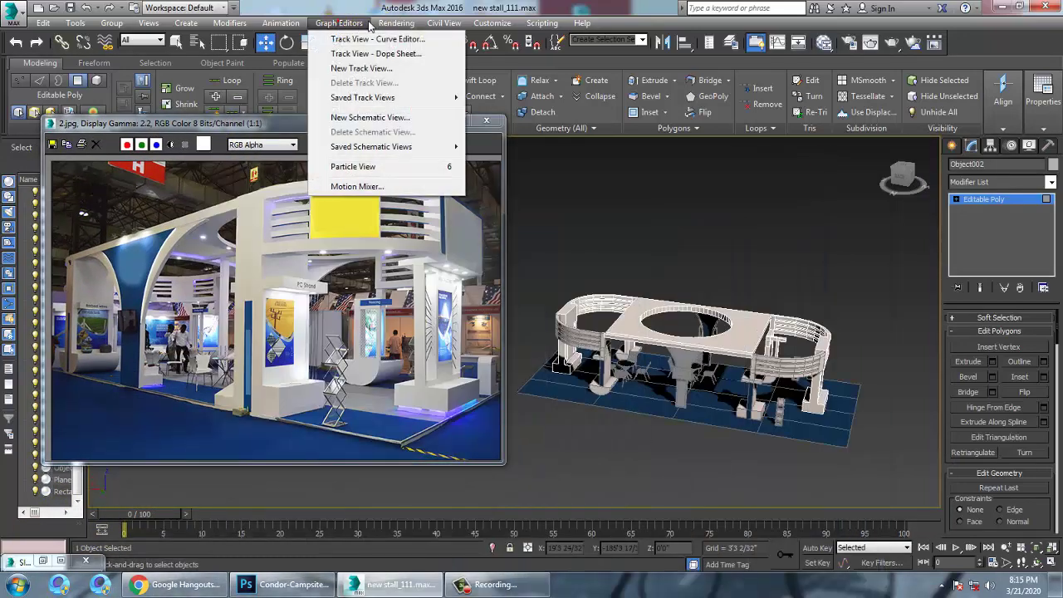
click(425, 330)
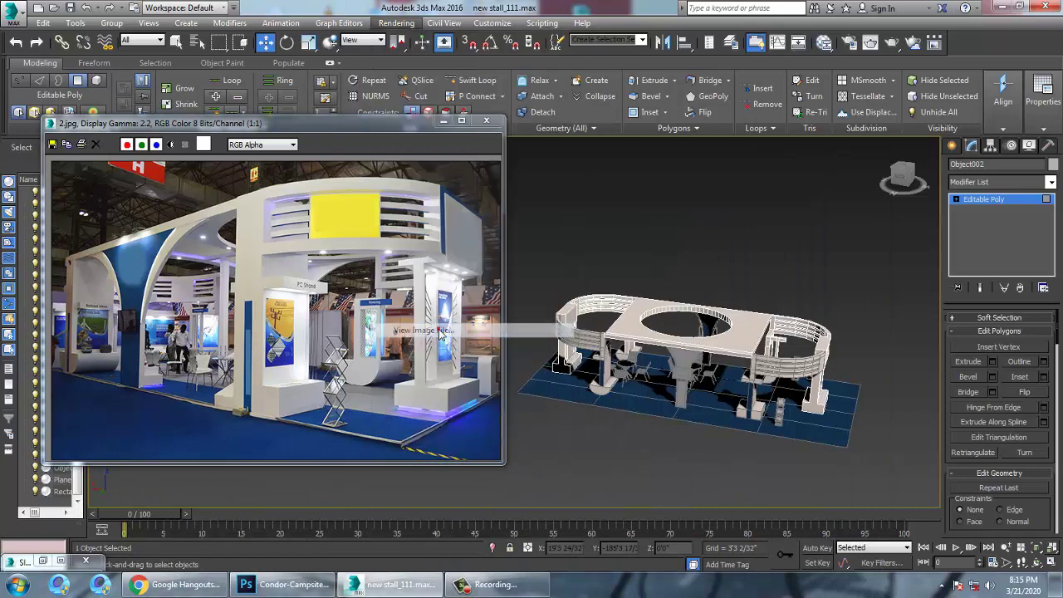
click(44, 126)
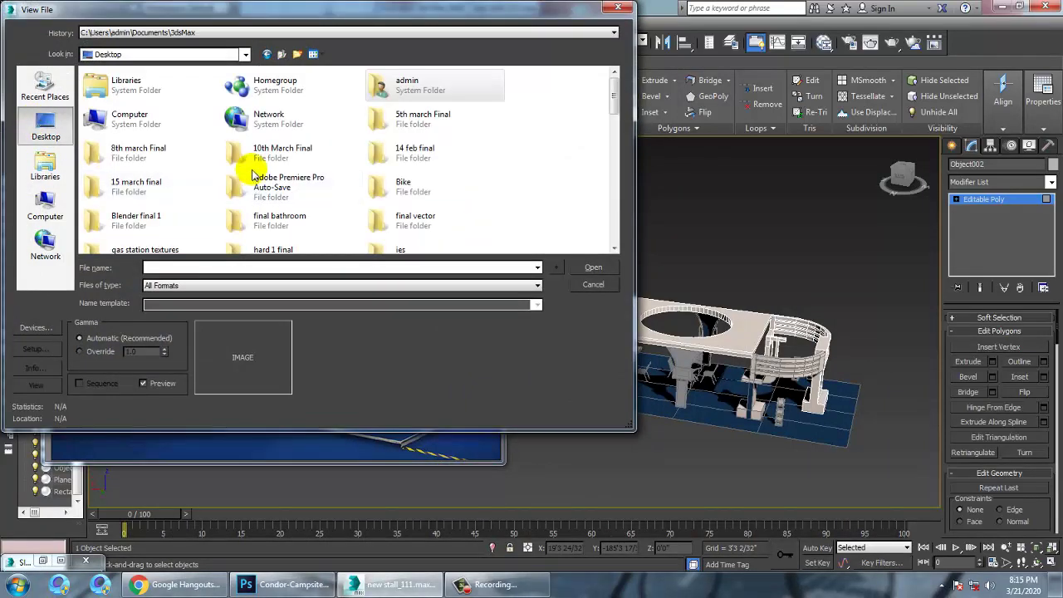
double_click(407, 115)
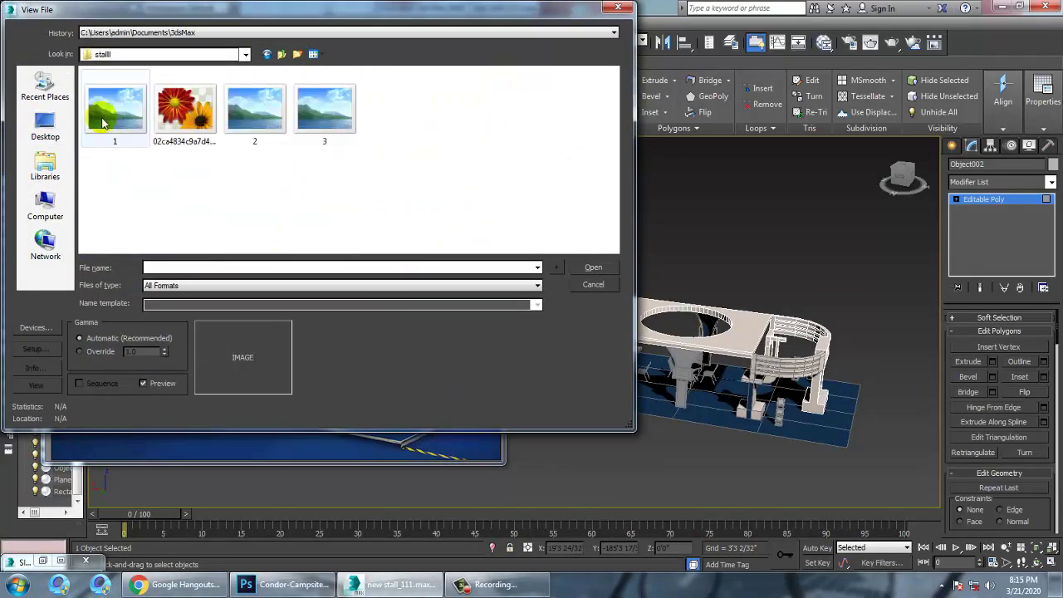
click(102, 121)
click(170, 120)
click(235, 118)
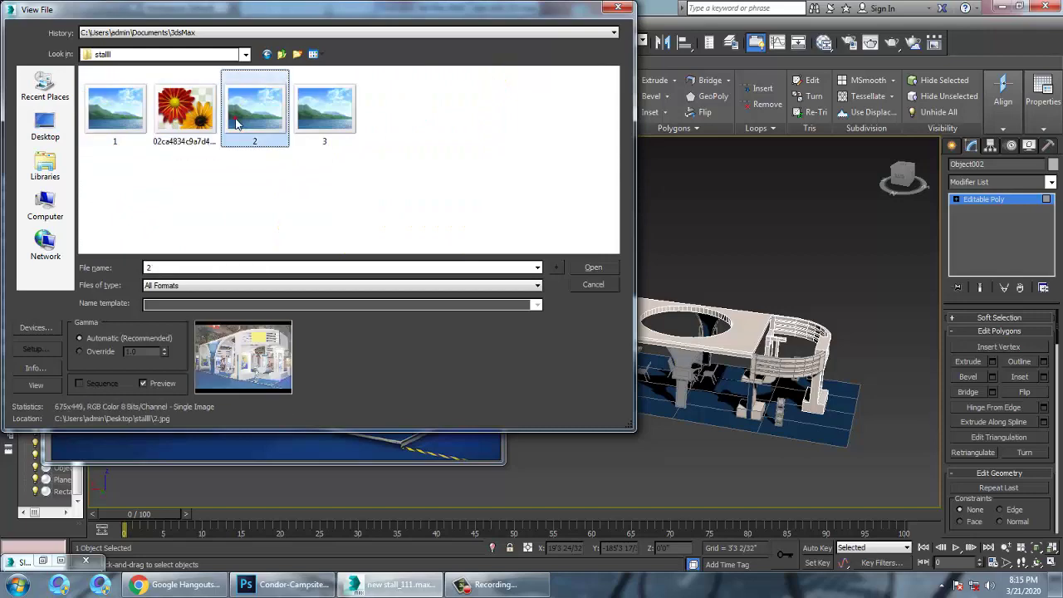
double_click(329, 118)
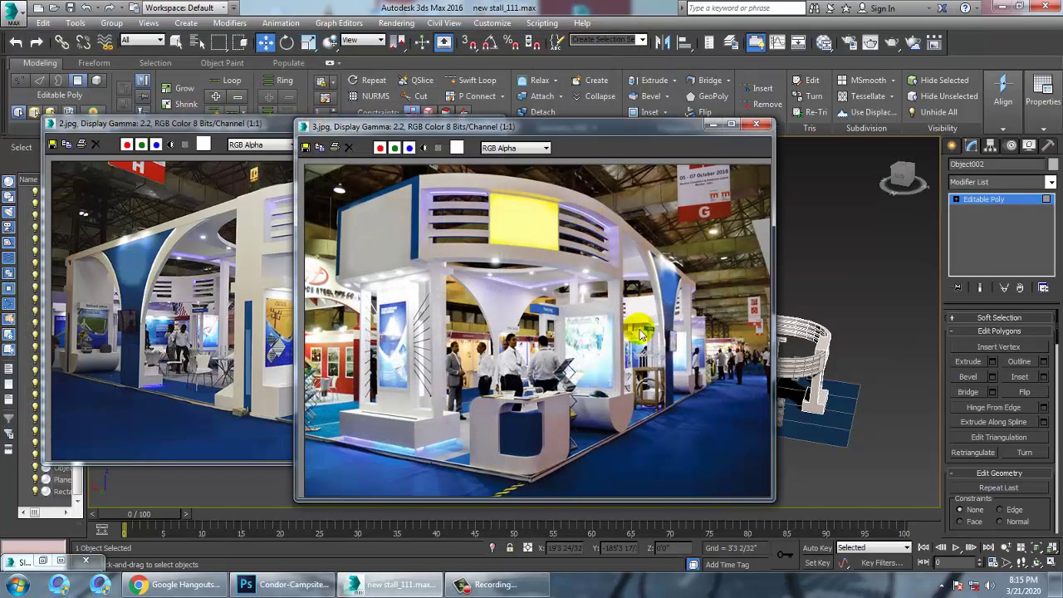
click(712, 124)
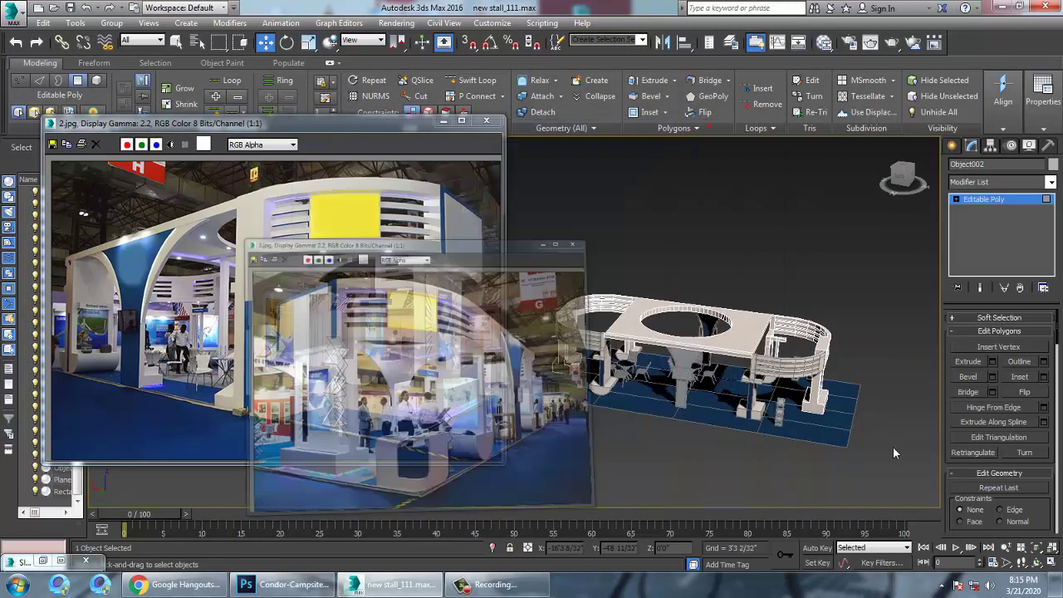
Connect the two inner slot edges of the square-based pillar's central panel with two segments pinched apart towards the panel's upper and lower ends.
alt+middle_drag(772, 374, 728, 355)
scroll(728, 355, up, 10)
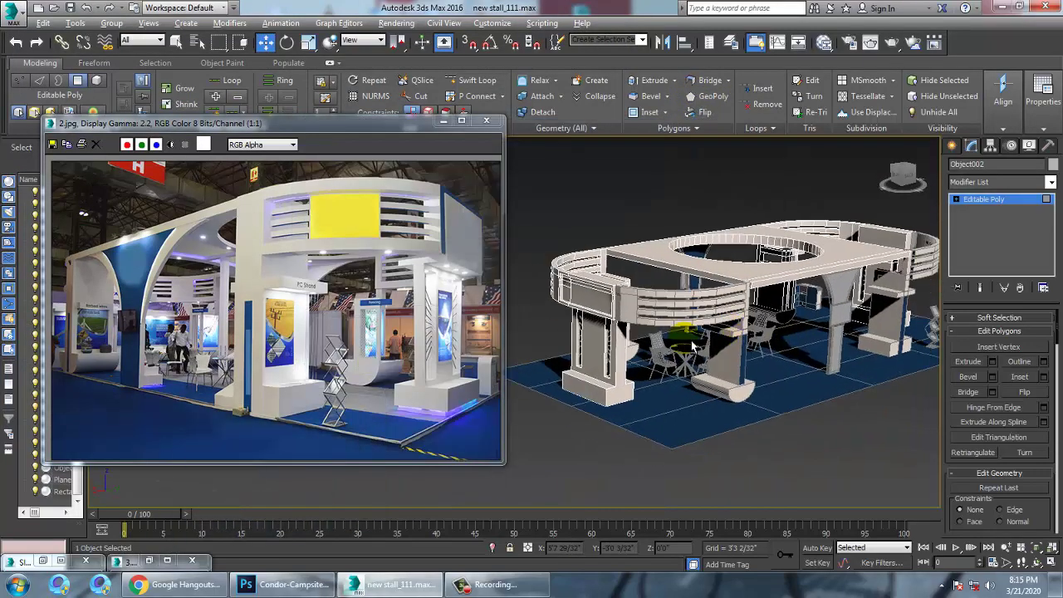
scroll(737, 340, up, 5)
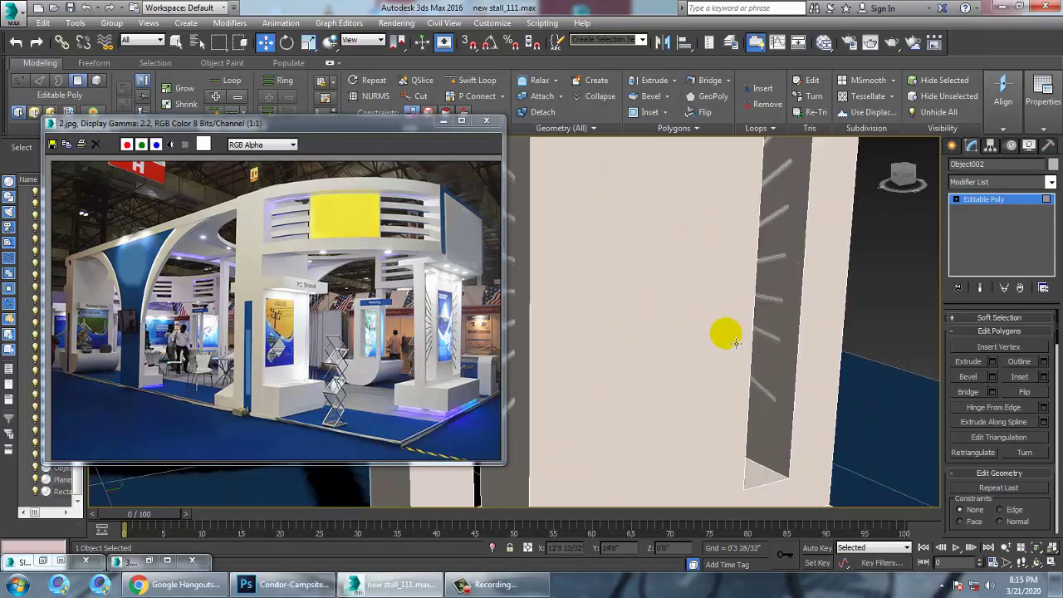
scroll(669, 296, down, 4)
click(957, 200)
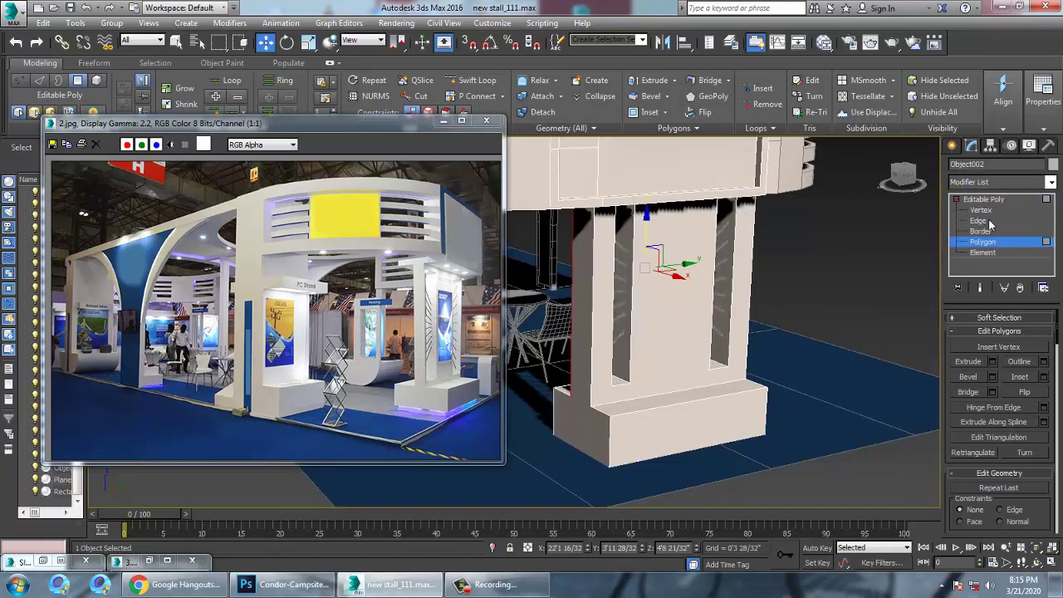
click(978, 220)
click(636, 308)
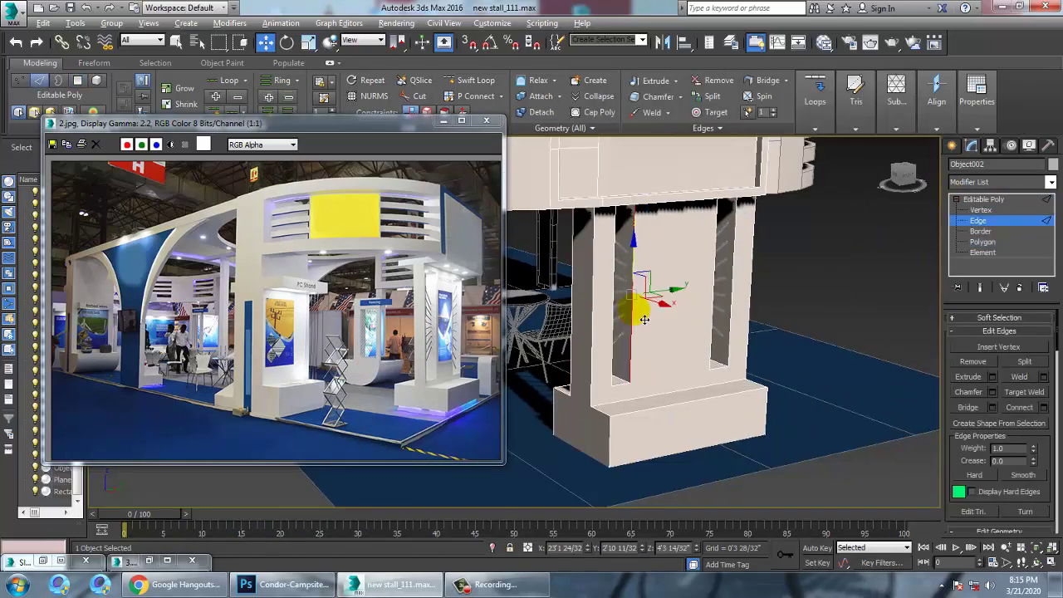
alt+middle_drag(625, 318, 626, 290)
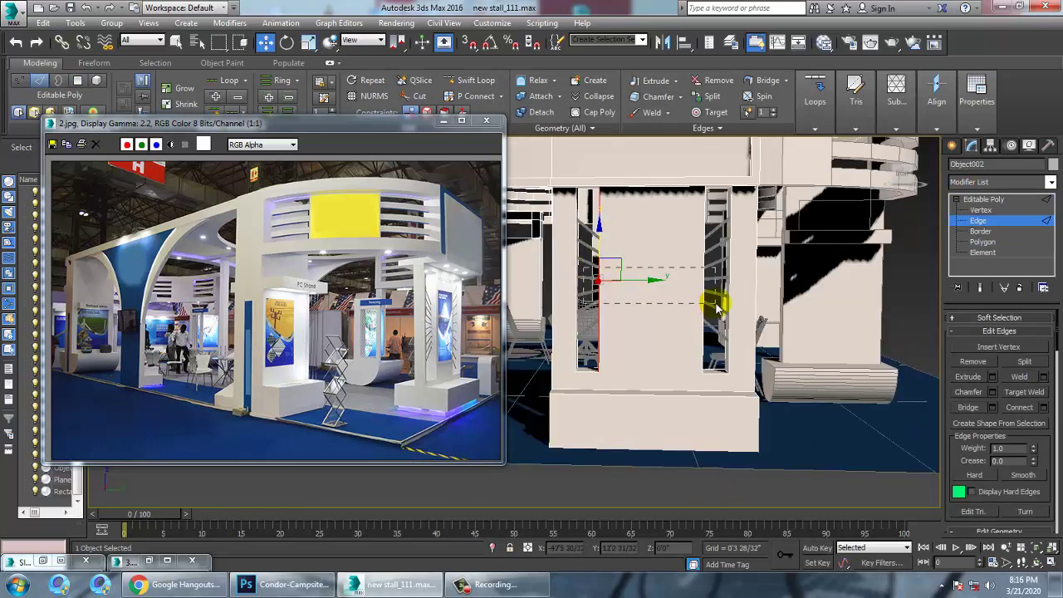
scroll(702, 308, down, 8)
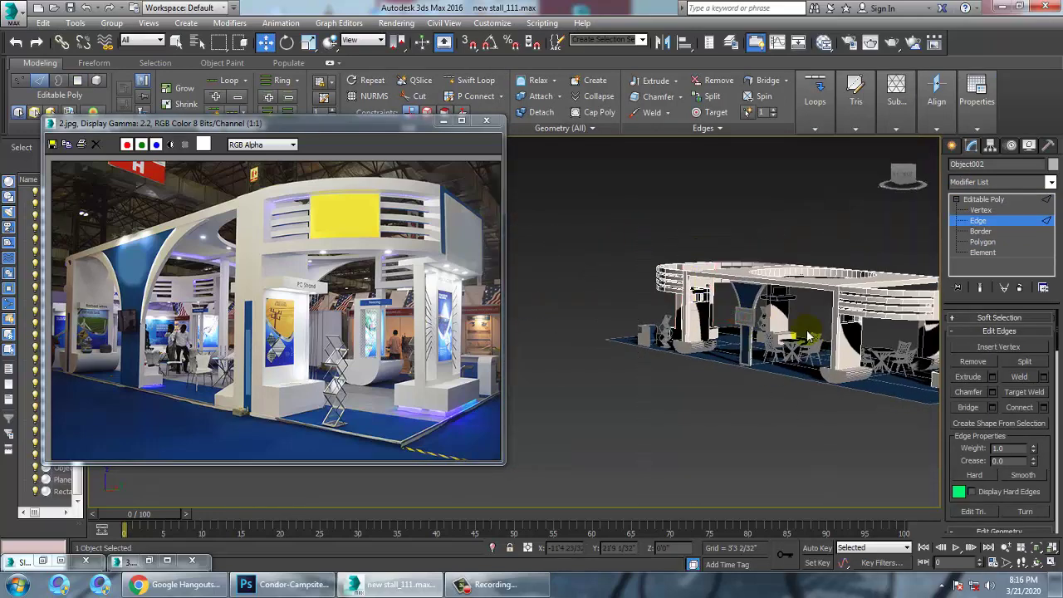
alt+middle_drag(810, 337, 663, 349)
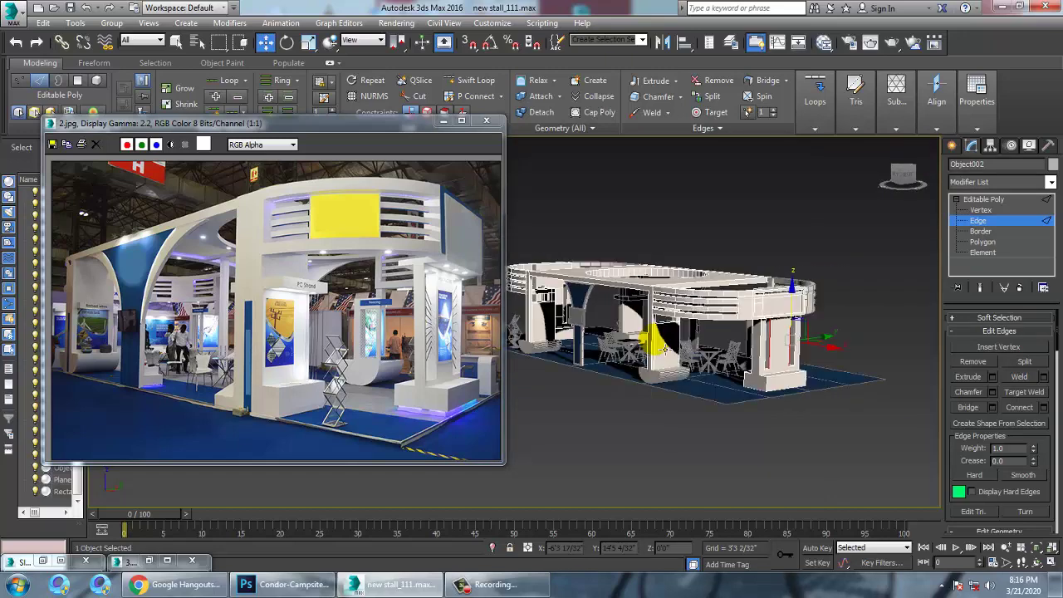
click(1043, 407)
scroll(747, 324, up, 2)
scroll(686, 347, up, 2)
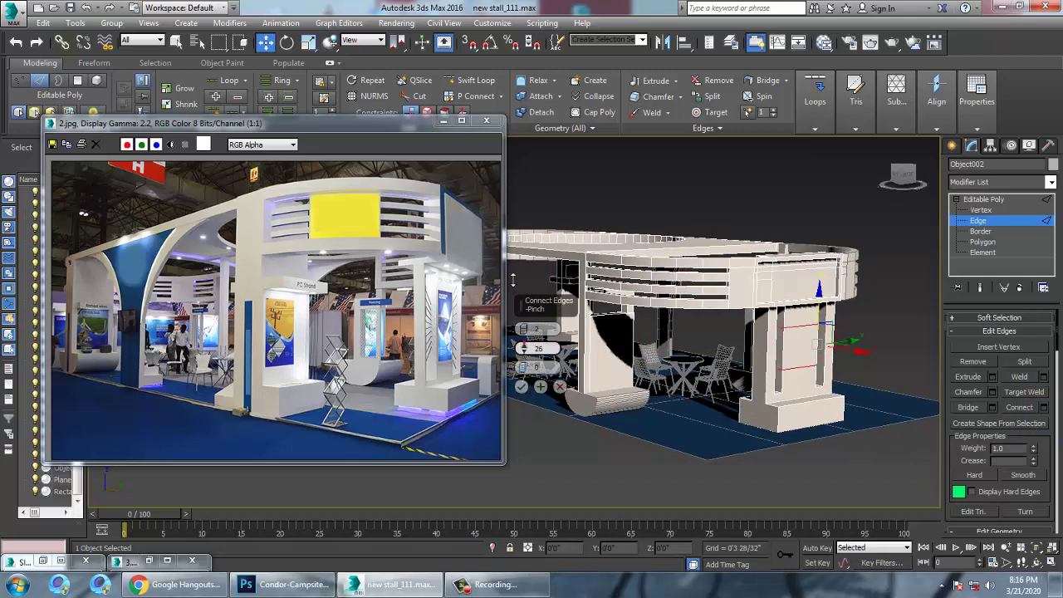
click(521, 387)
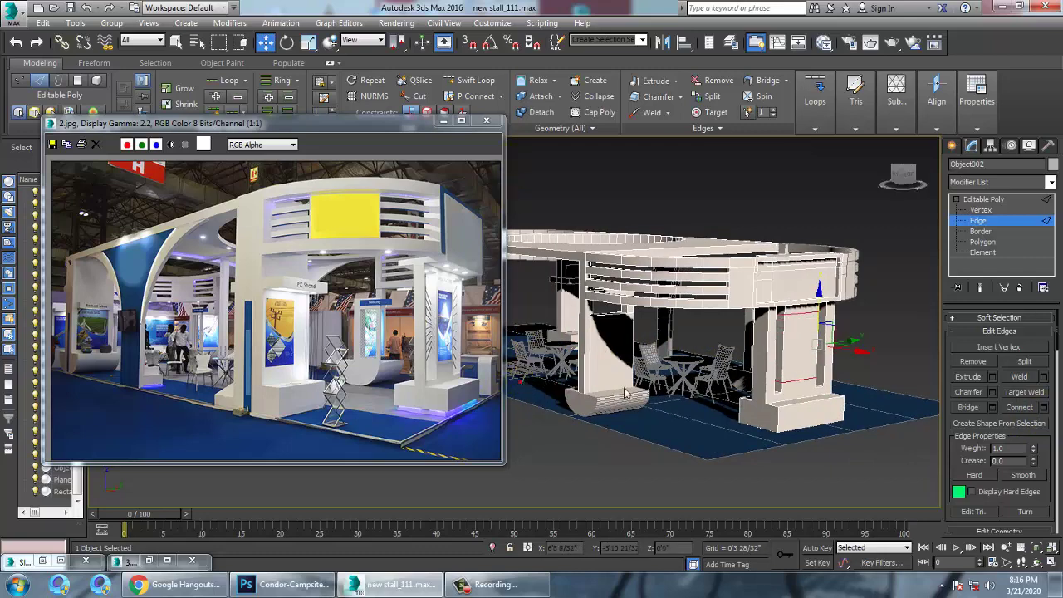
Assign the bitmap-textured VRayMtl Material #47 to the central panel polygon between the square-based pillar's two slots.
scroll(690, 359, up, 5)
key(4)
click(798, 344)
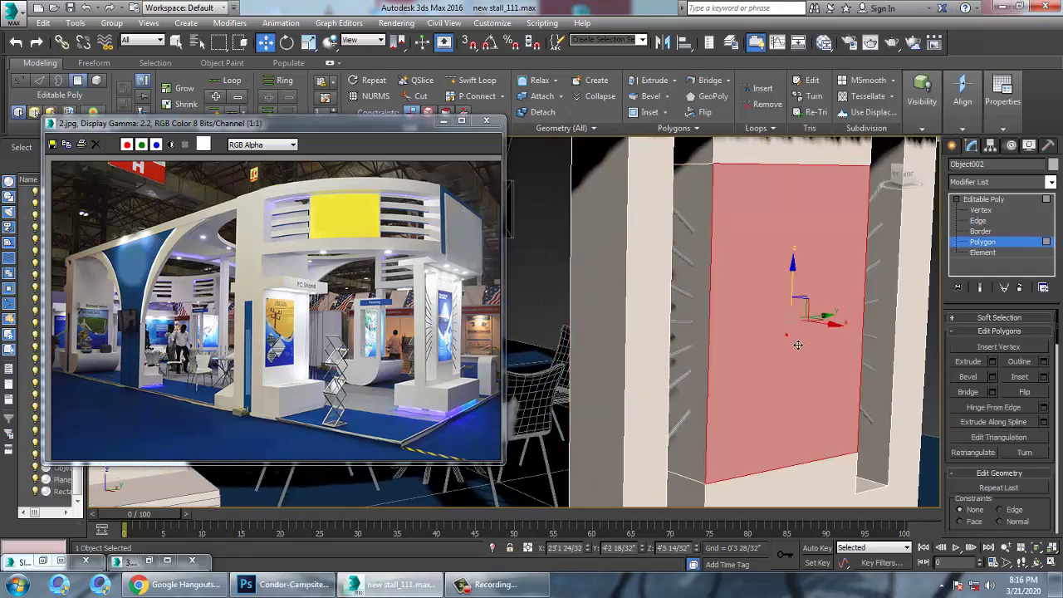
key(m)
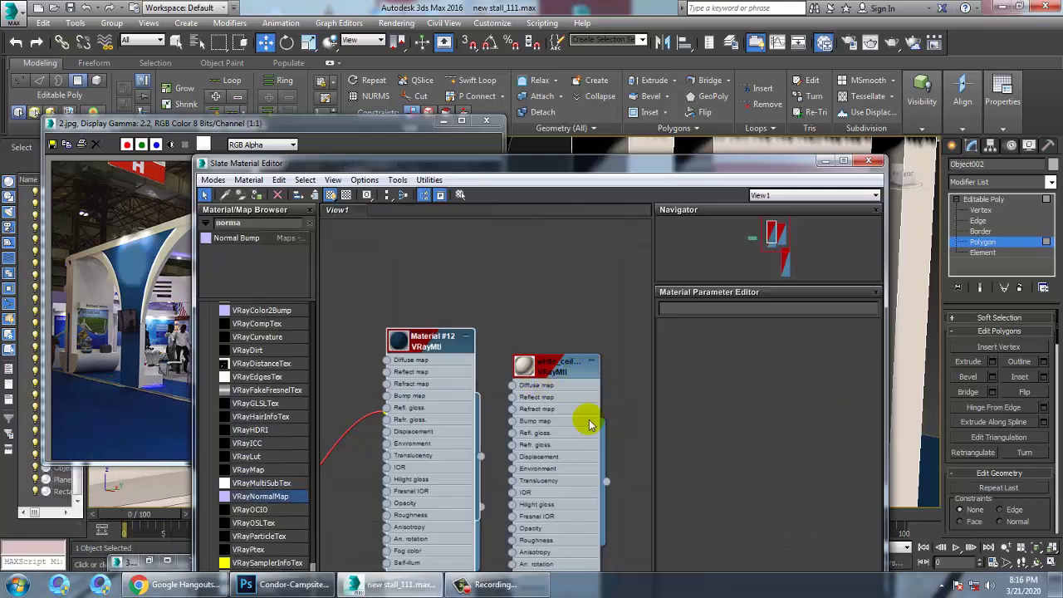
middle_drag(513, 386, 492, 470)
scroll(529, 399, down, 2)
middle_drag(348, 257, 580, 542)
drag(534, 329, 600, 289)
drag(453, 318, 396, 366)
middle_drag(569, 341, 606, 302)
scroll(451, 315, up, 1)
drag(499, 313, 545, 295)
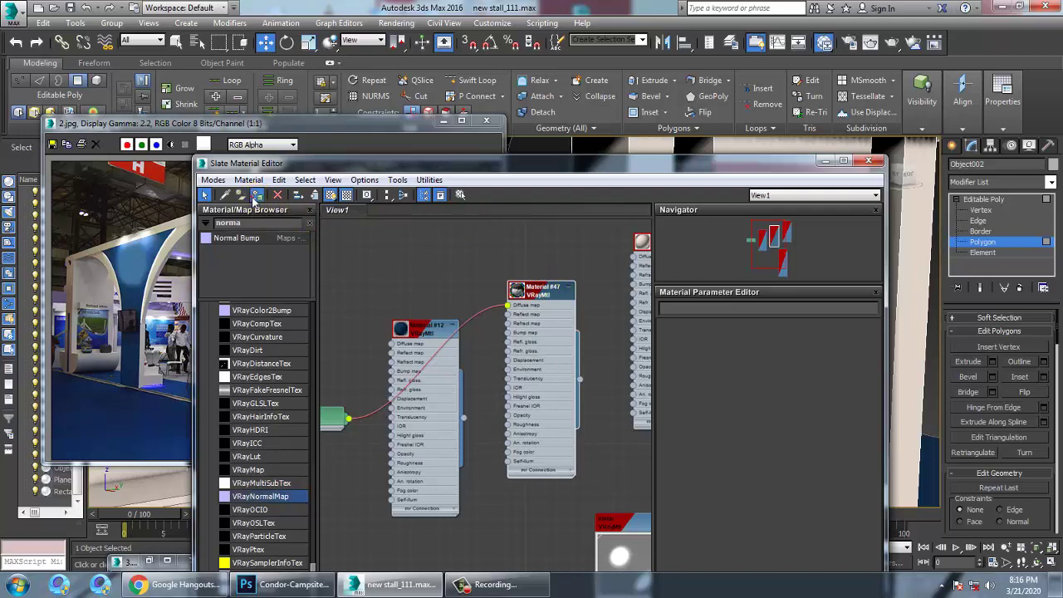
click(255, 196)
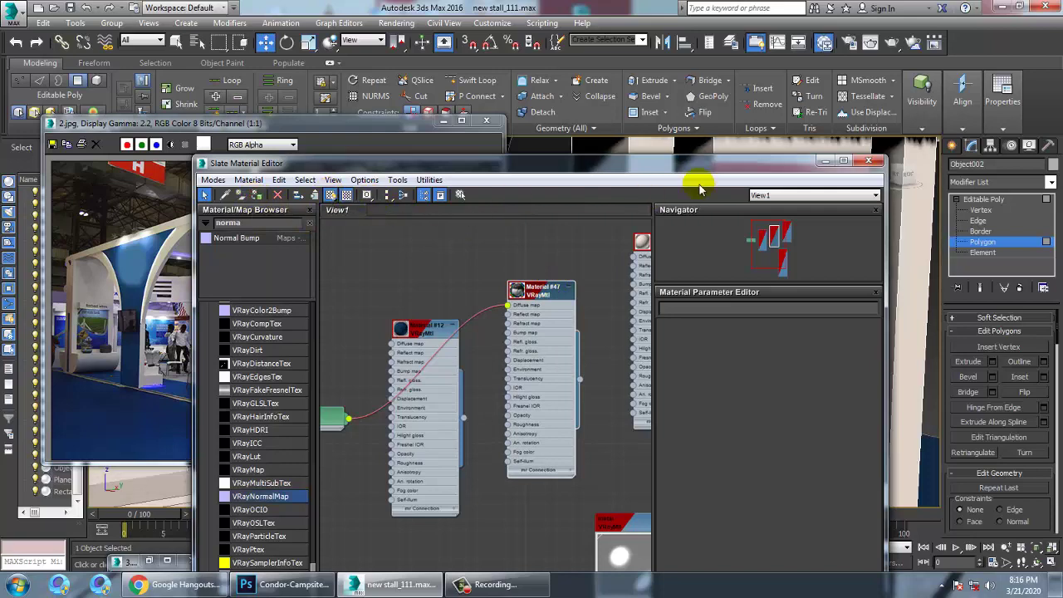
click(823, 161)
Add a UVW Map modifier with Box mapping to the poster panel polygon and convert the object to Editable Poly.
click(1050, 181)
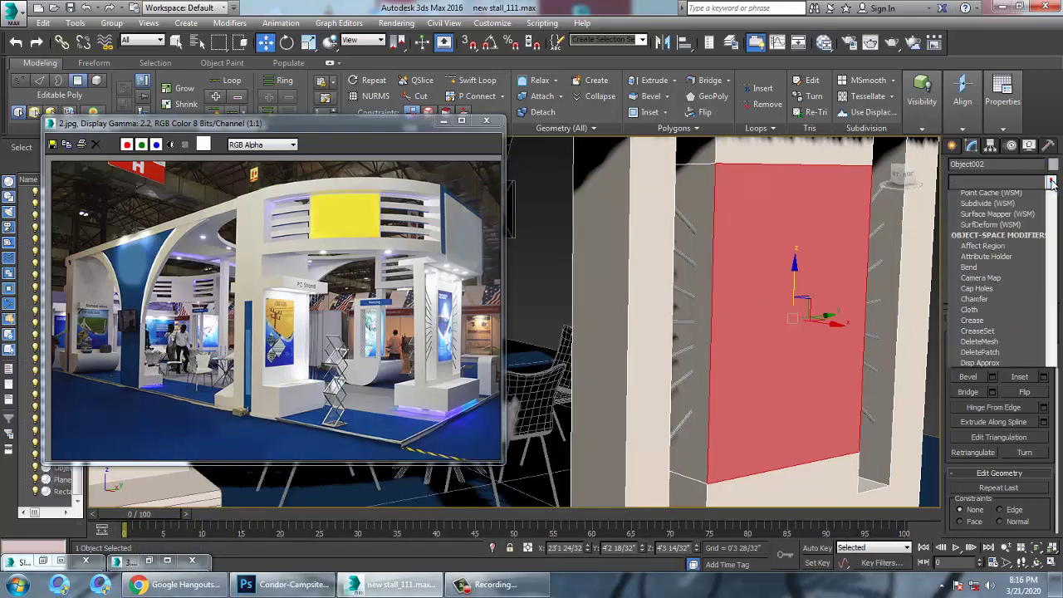
scroll(997, 373, down, 10)
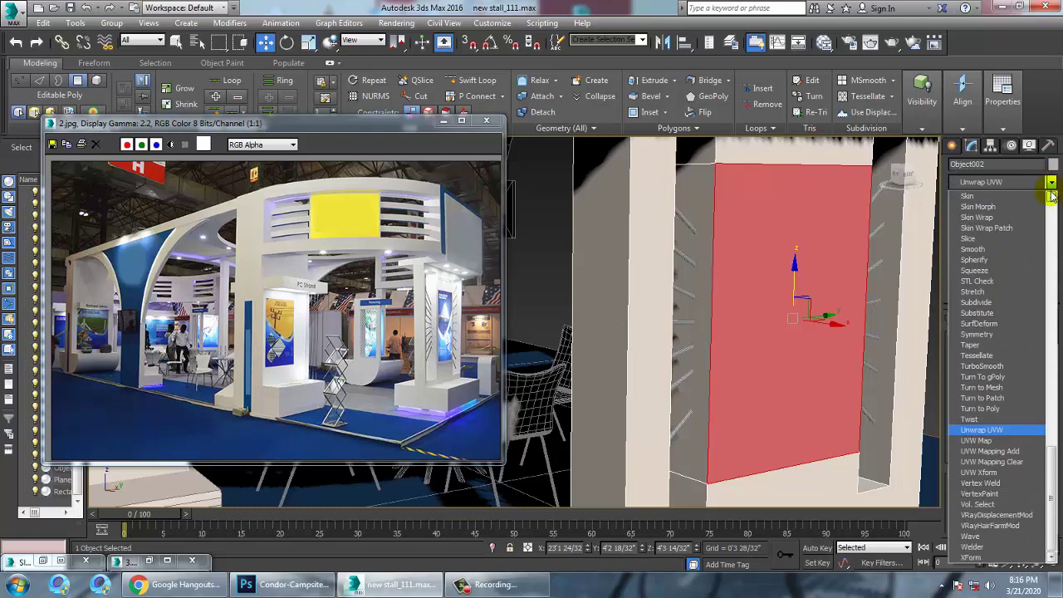
click(984, 440)
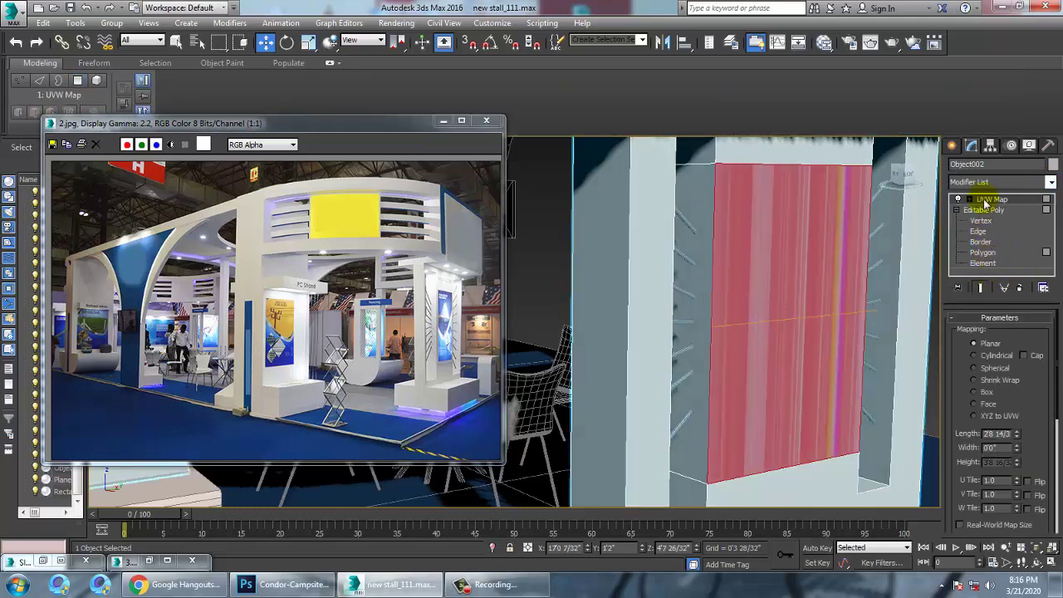
click(976, 392)
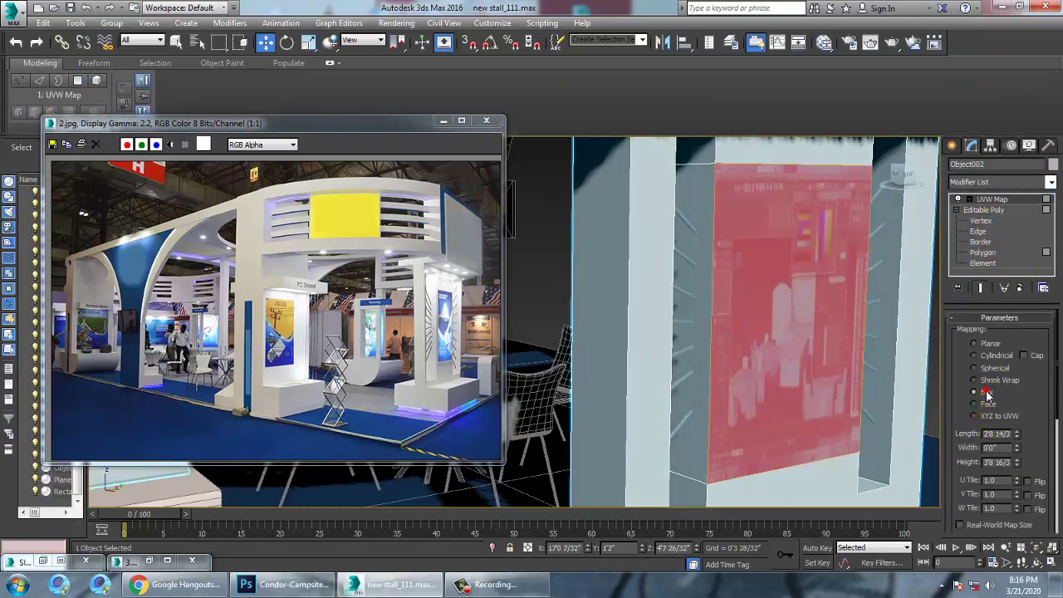
alt+middle_drag(759, 294, 658, 243)
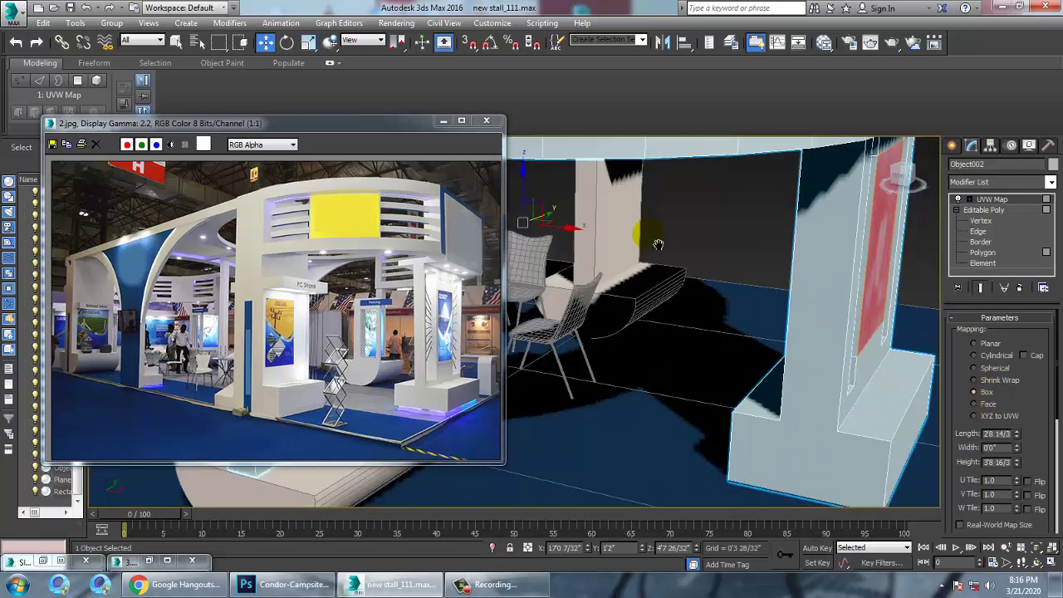
scroll(673, 251, down, 3)
scroll(674, 251, up, 3)
right_click(652, 259)
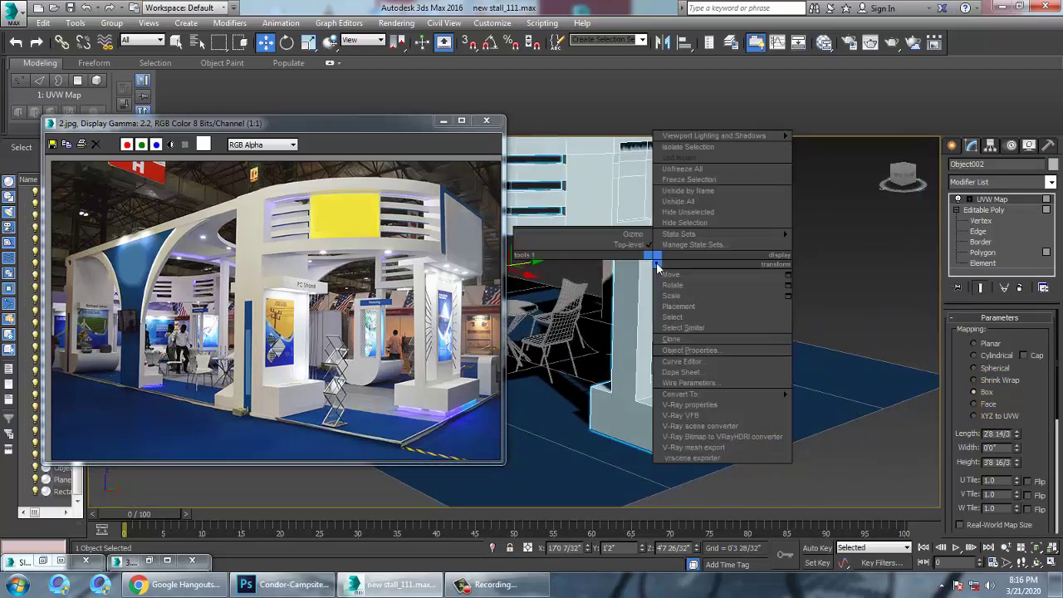
mouse_move(743, 397)
click(830, 404)
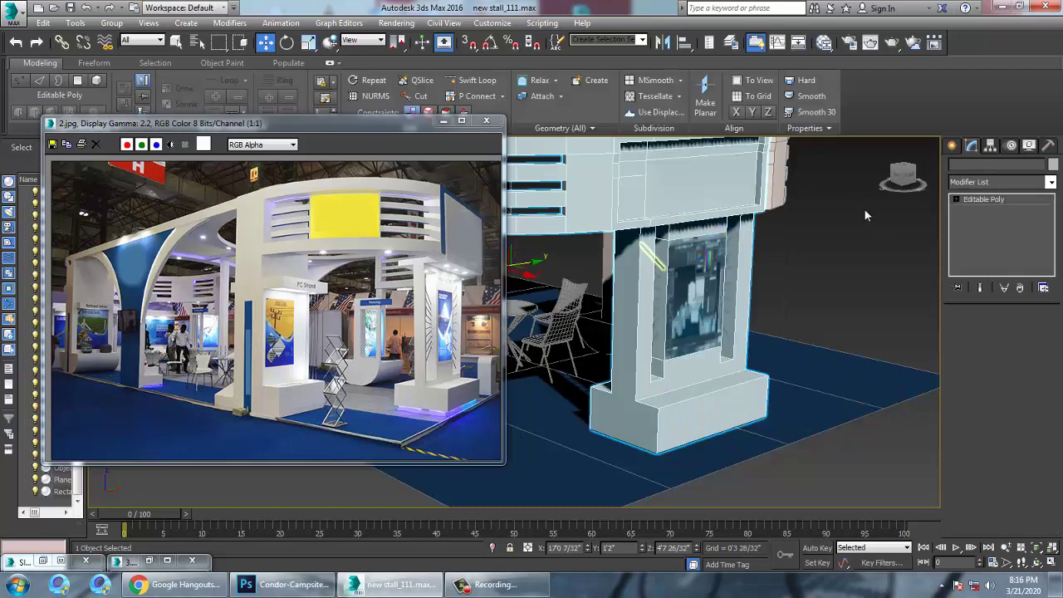
Assign the metal VRayMtl to the fourteen slanted slats in the two slots flanking the pillar's poster panel.
click(700, 278)
scroll(700, 278, up, 6)
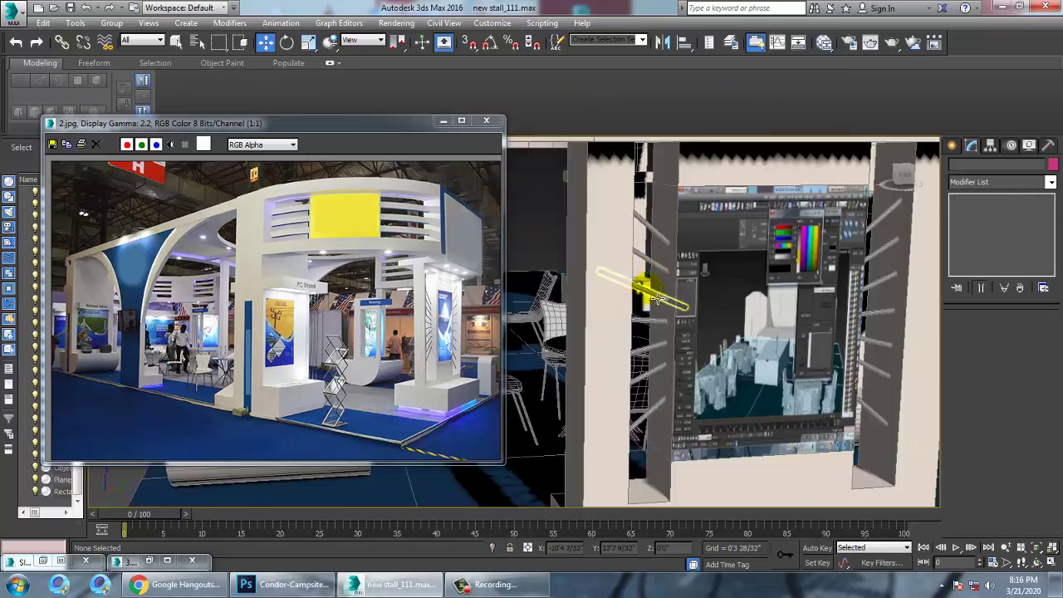
click(662, 230)
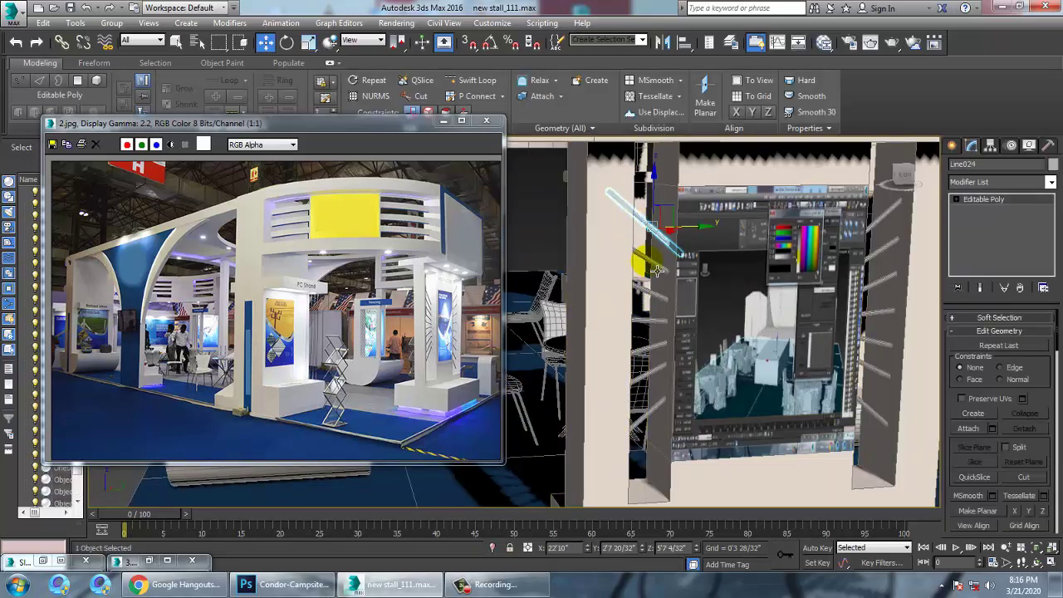
ctrl+click(657, 264)
ctrl+click(650, 302)
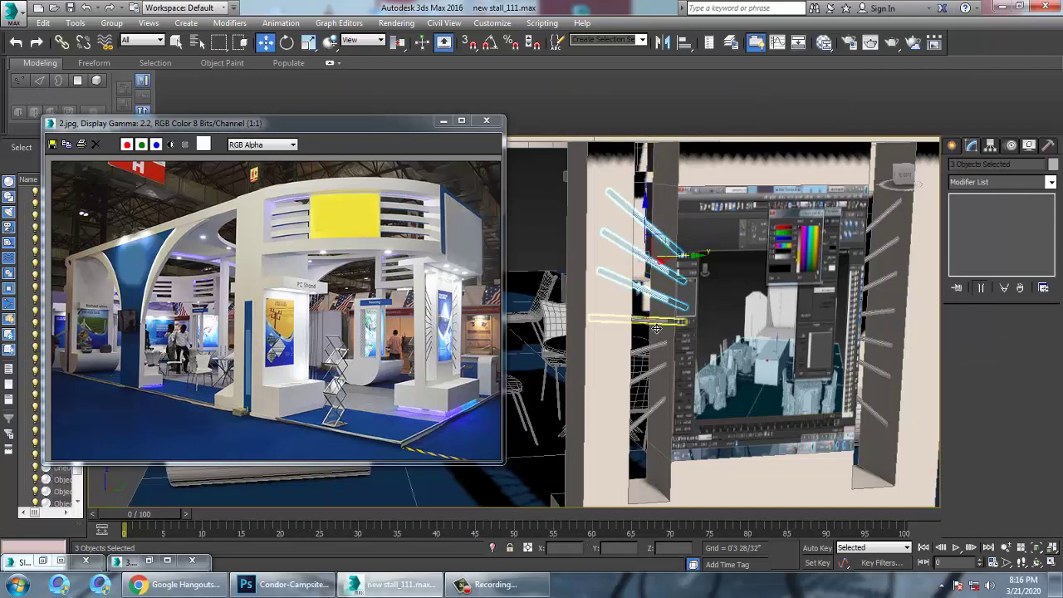
ctrl+click(656, 324)
ctrl+click(656, 349)
ctrl+click(658, 374)
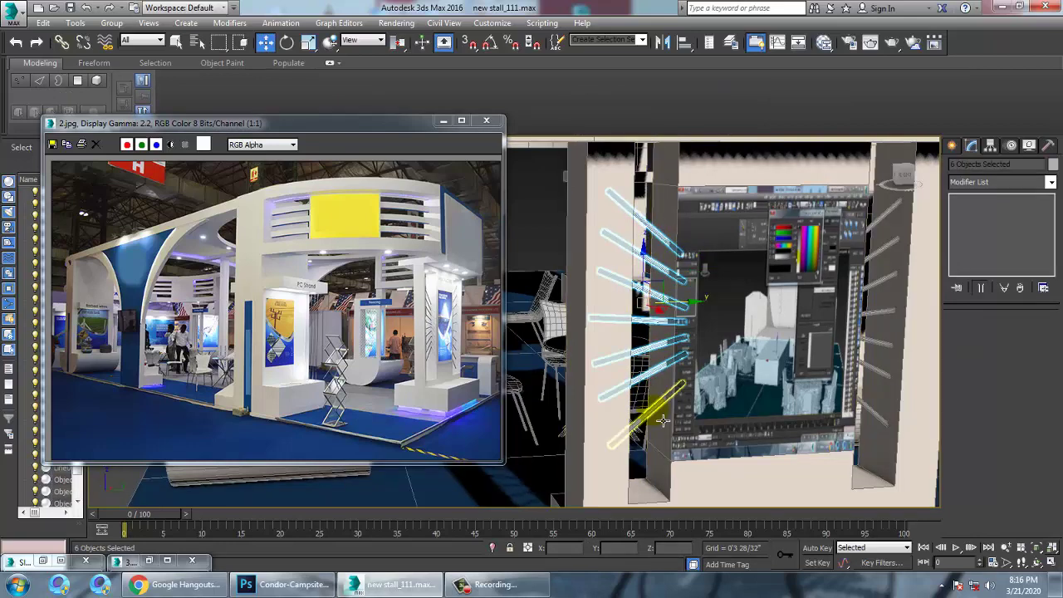
ctrl+click(662, 417)
alt+middle_drag(662, 417, 716, 423)
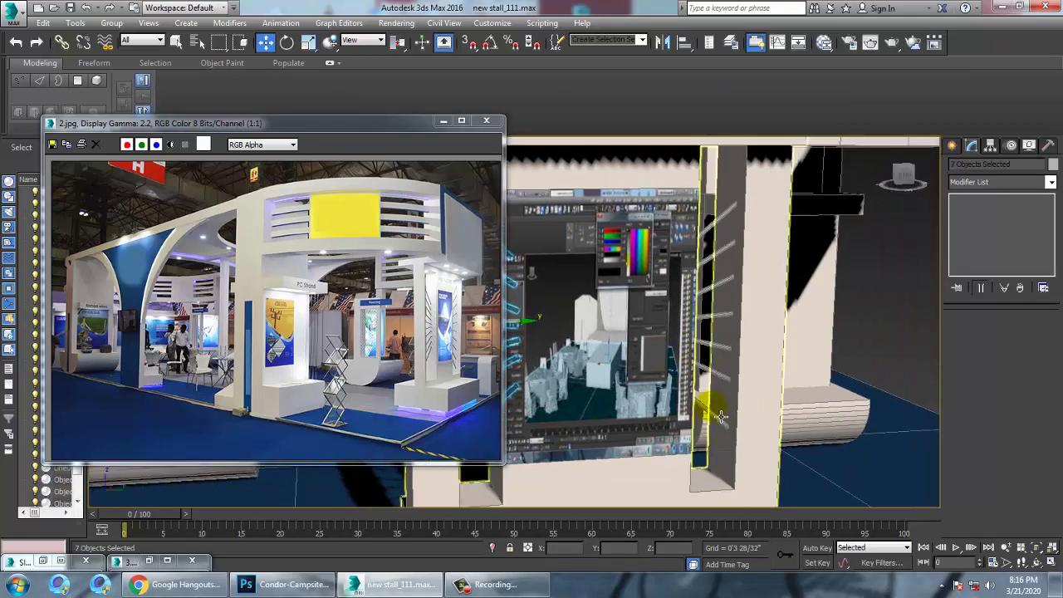
ctrl+click(708, 377)
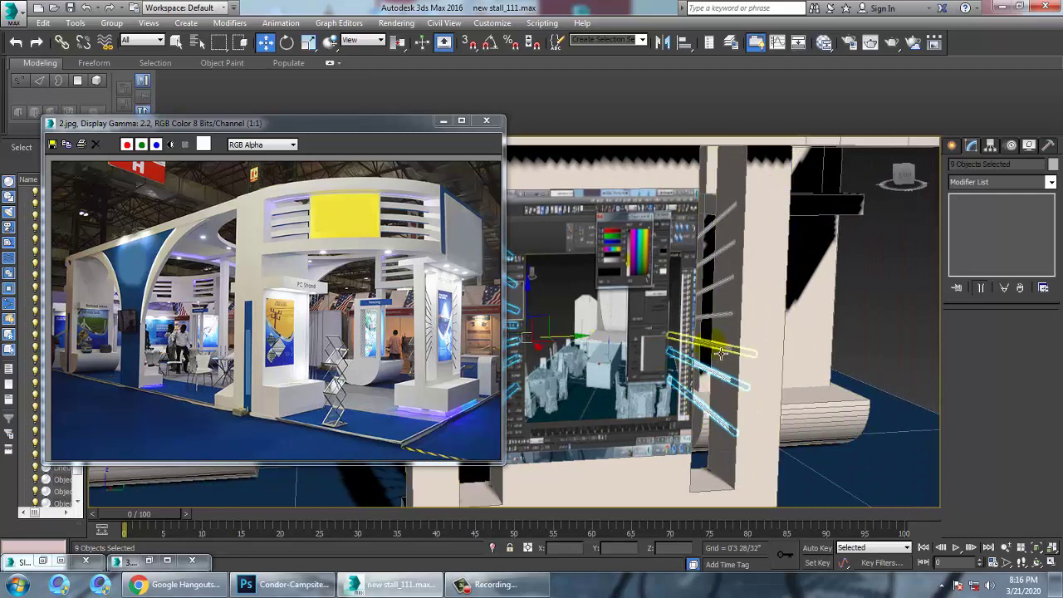
ctrl+click(719, 349)
ctrl+click(715, 327)
ctrl+click(716, 296)
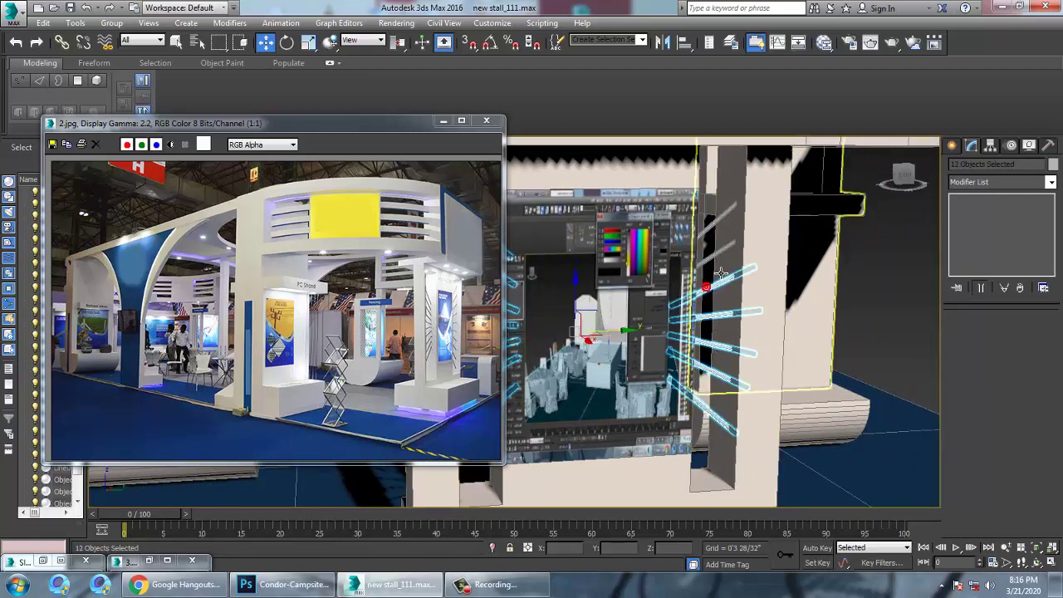
ctrl+click(721, 257)
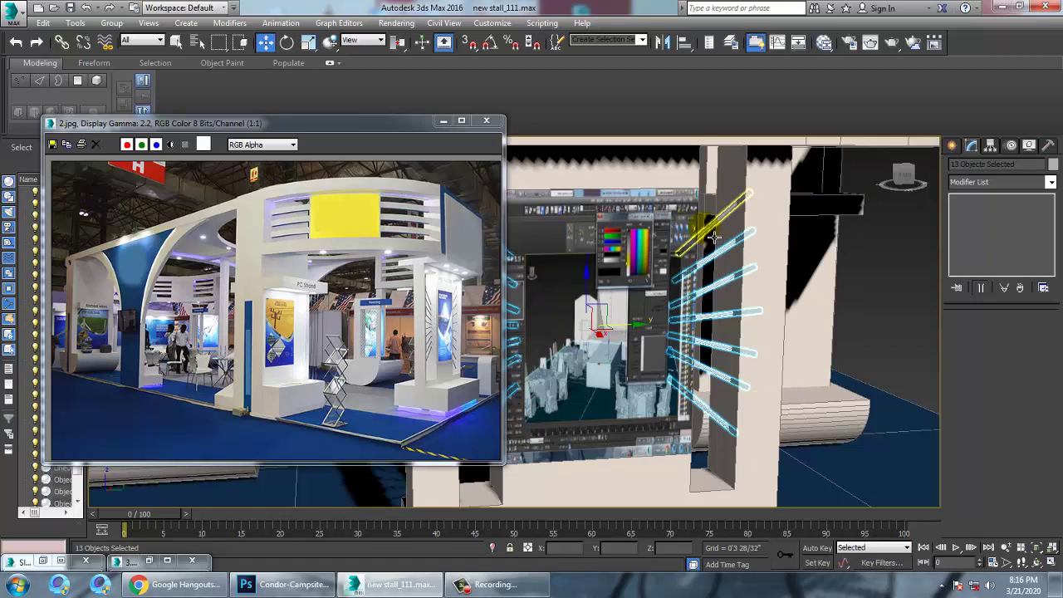
ctrl+click(713, 235)
scroll(724, 234, down, 6)
alt+middle_drag(734, 252, 743, 277)
key(m)
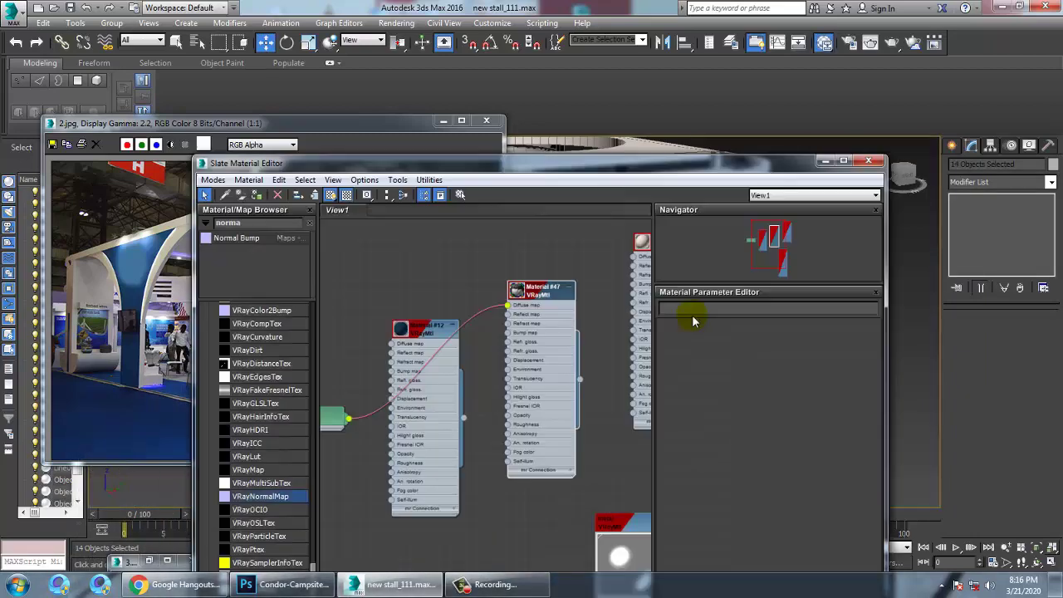
middle_drag(574, 338, 463, 304)
middle_drag(532, 305, 506, 224)
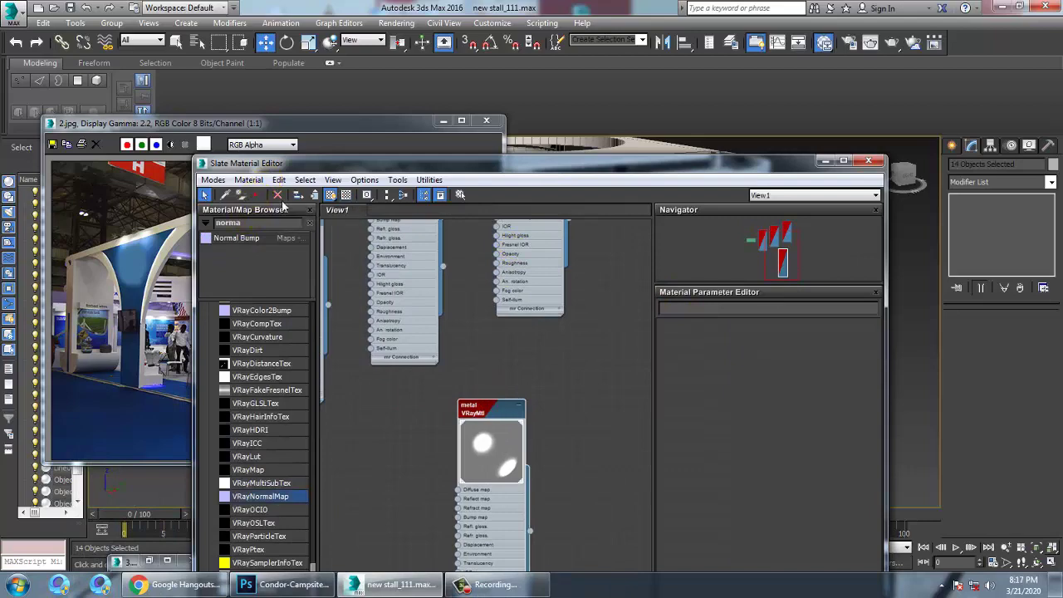
click(822, 160)
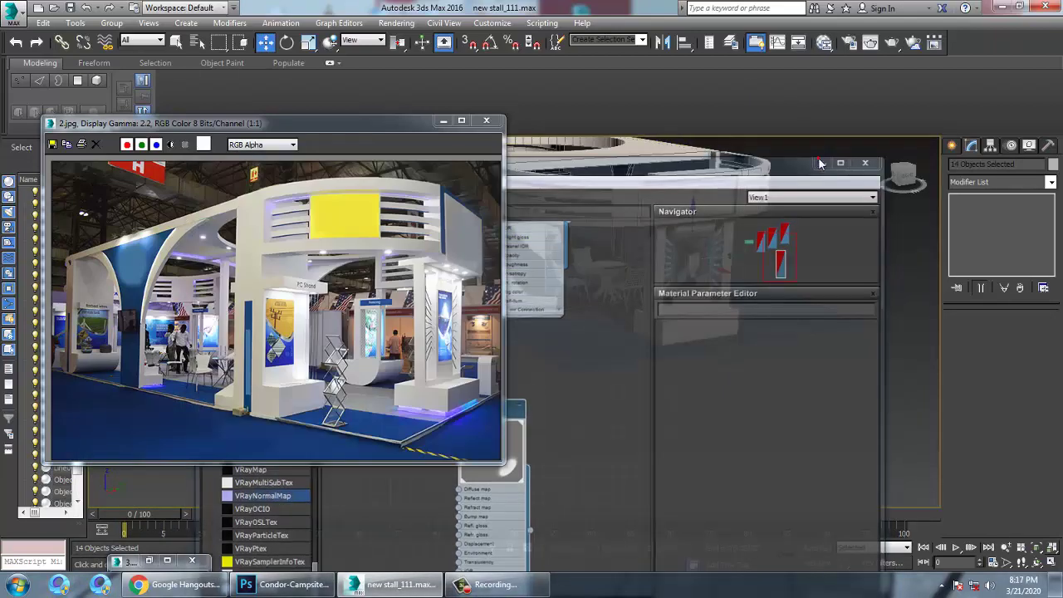
alt+middle_drag(790, 328, 773, 307)
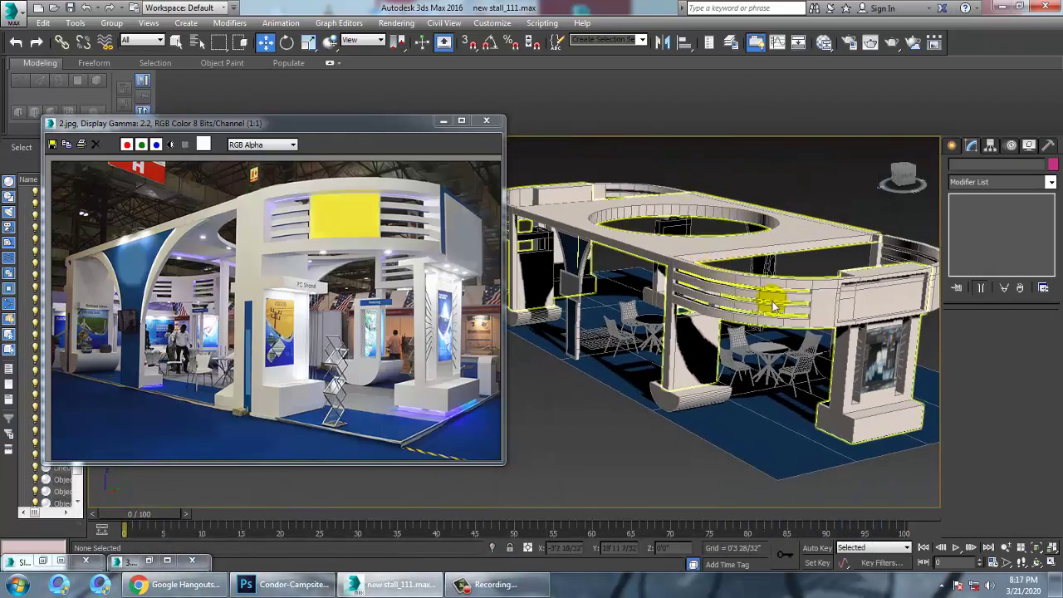
alt+middle_drag(660, 364, 804, 260)
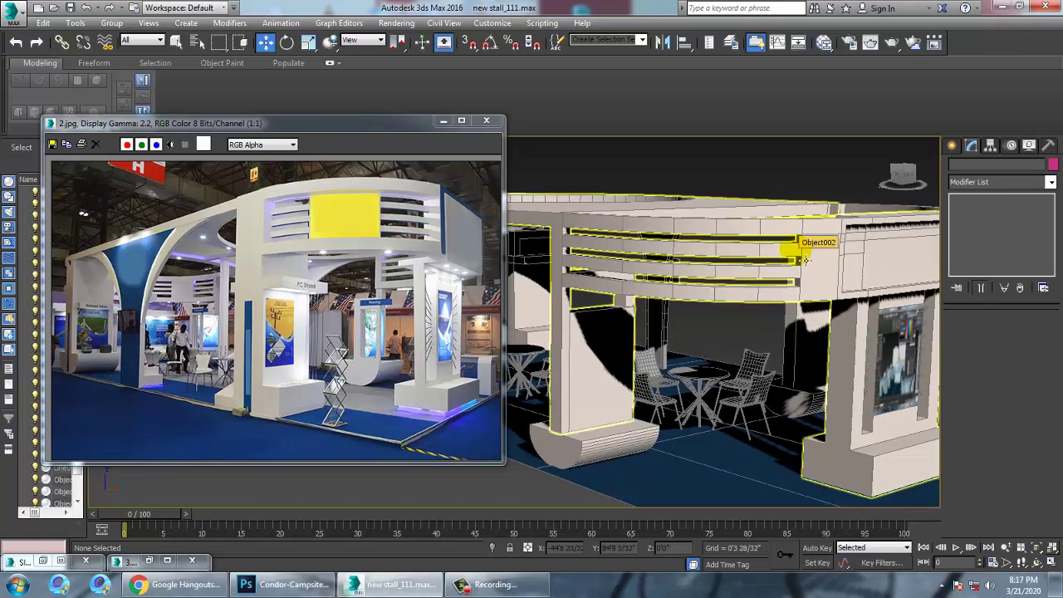
click(536, 587)
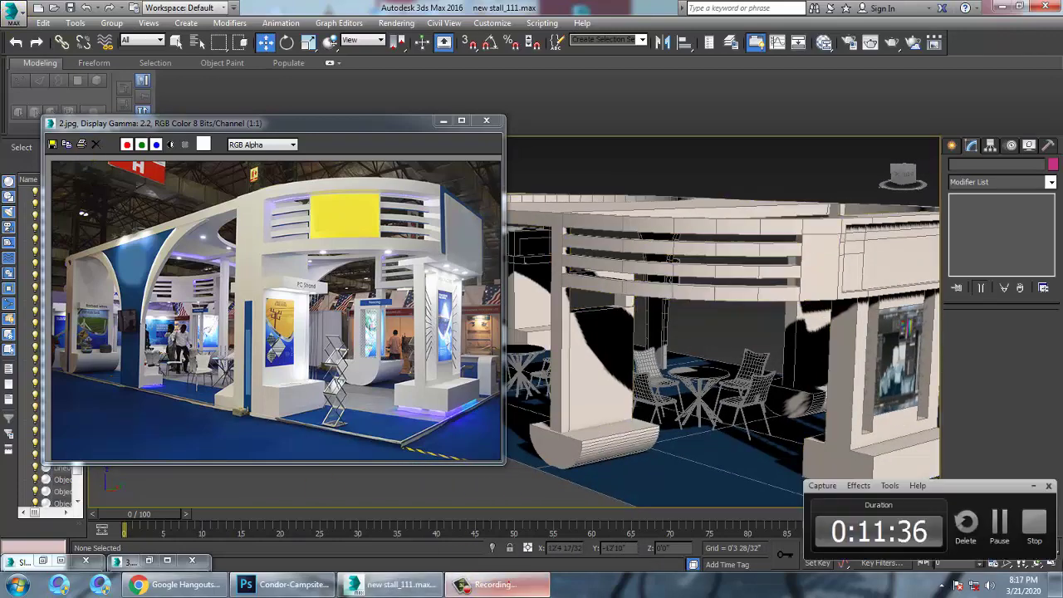
click(1038, 522)
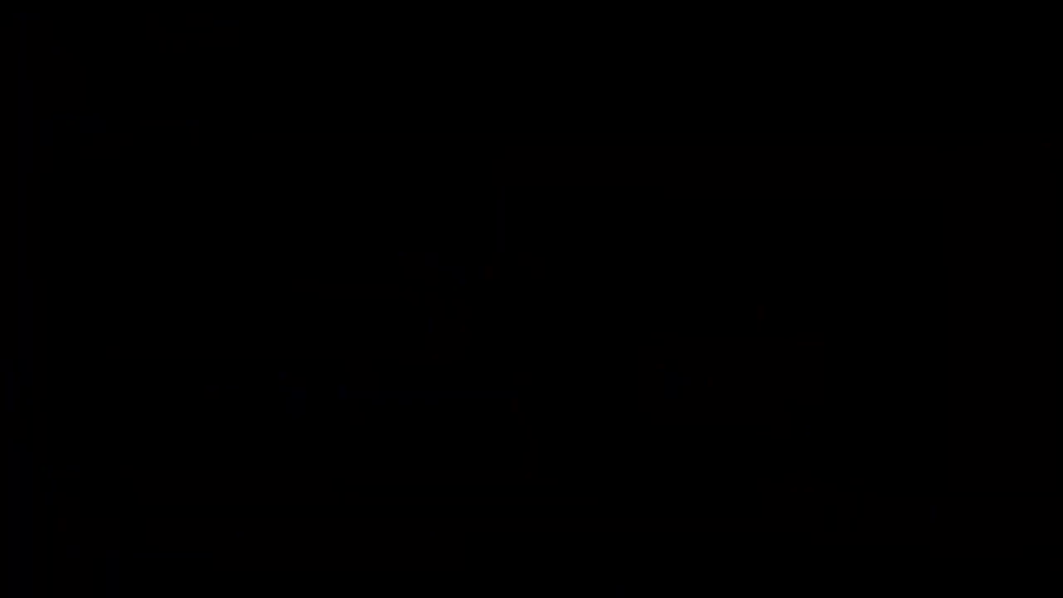